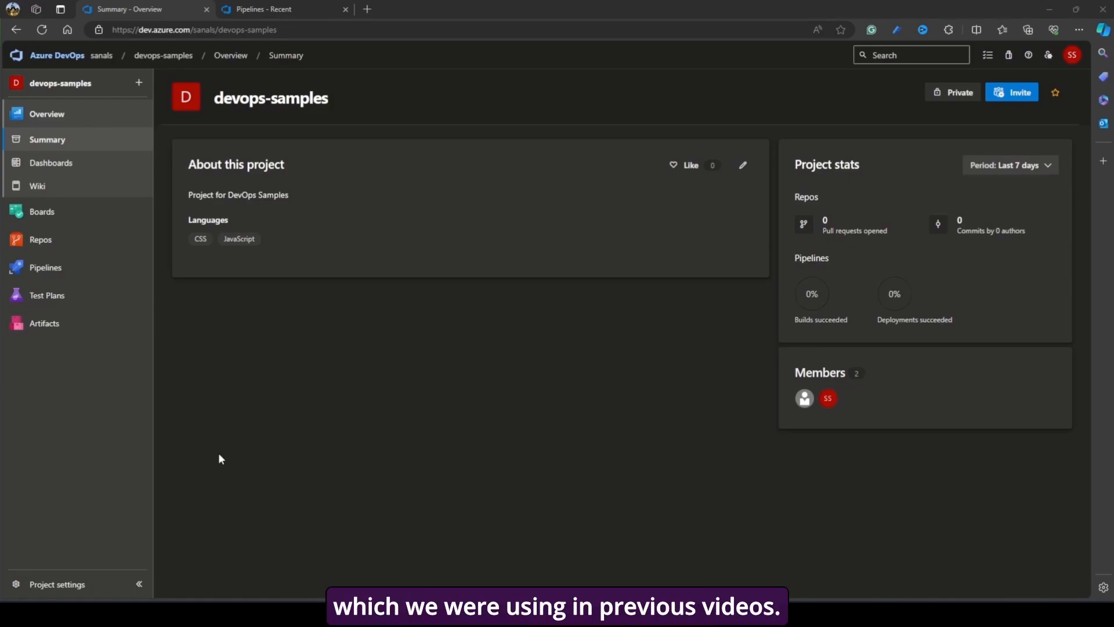
- Open the dotnet-wepapp-with-templates pipeline's YAML for editing from the project's pipelines
click(90, 268)
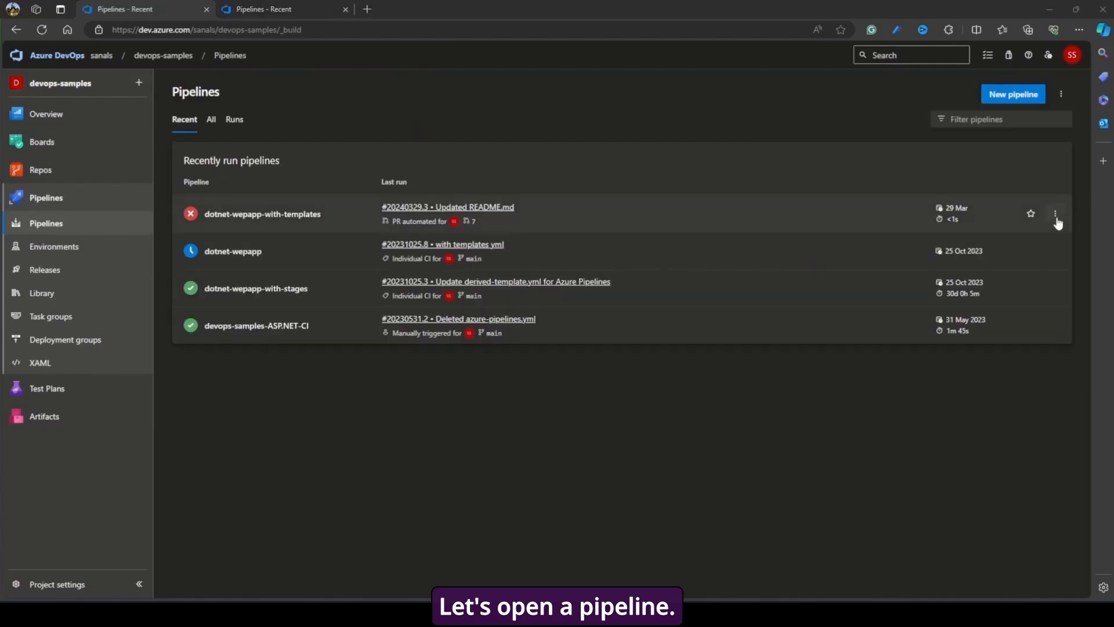
click(1056, 215)
click(1002, 240)
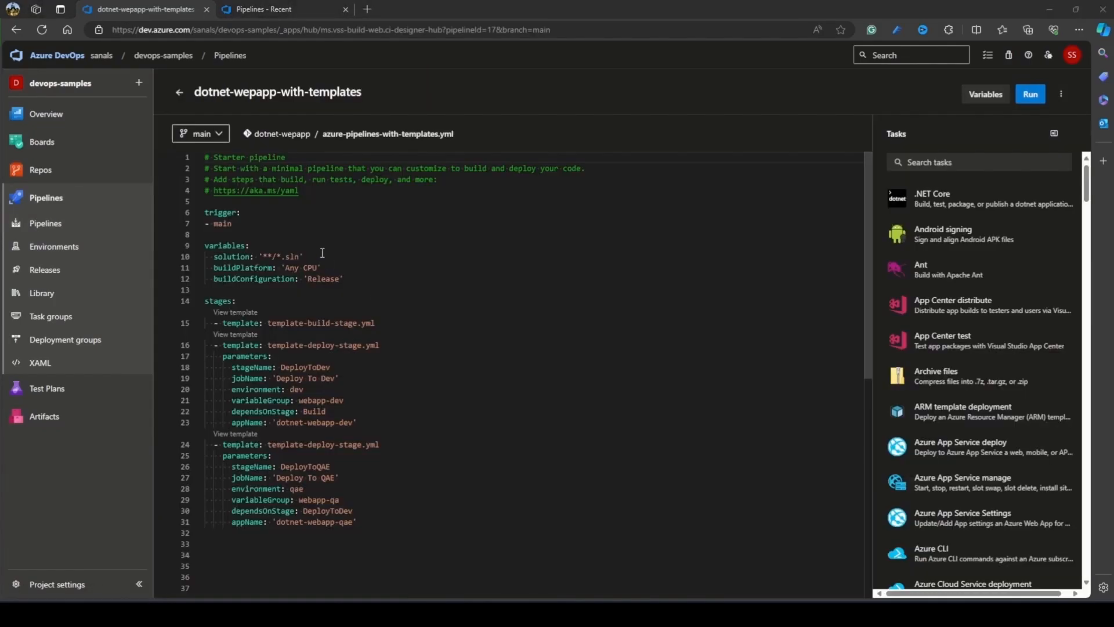
- Add releases/* as a second branch under main in the simple trigger list
click(275, 220)
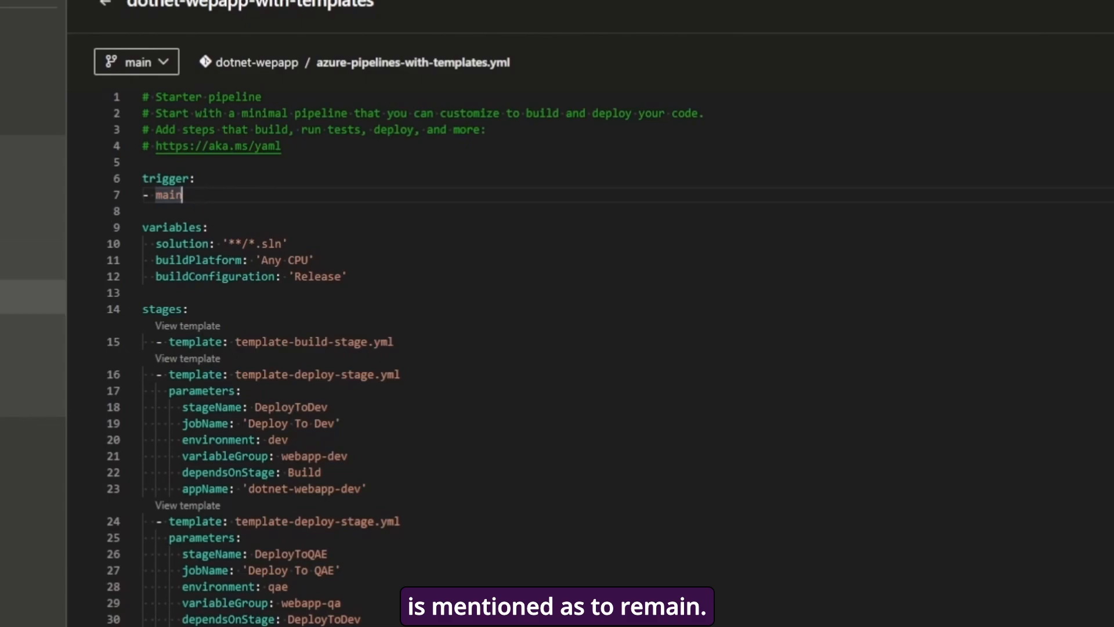
click(238, 197)
key(Return)
text(- )
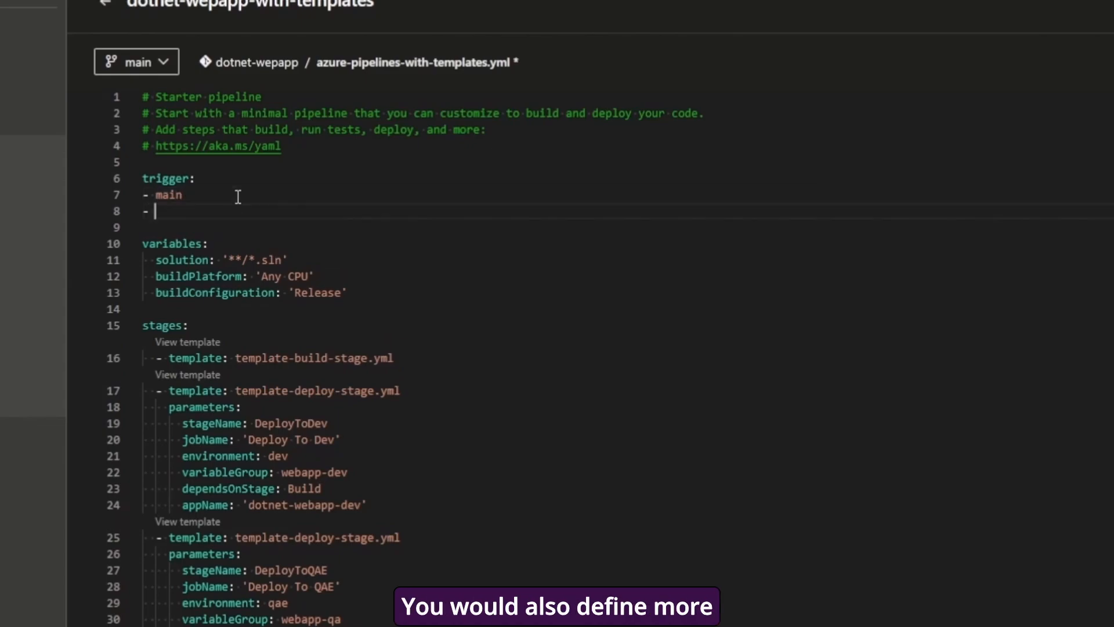
text(re)
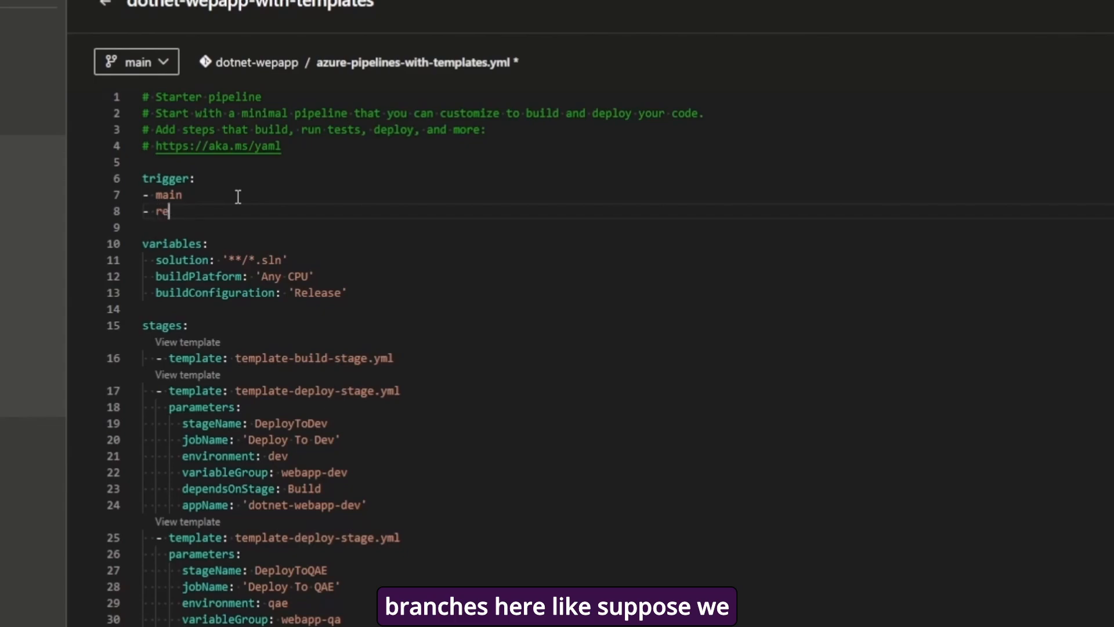
text(leases\)
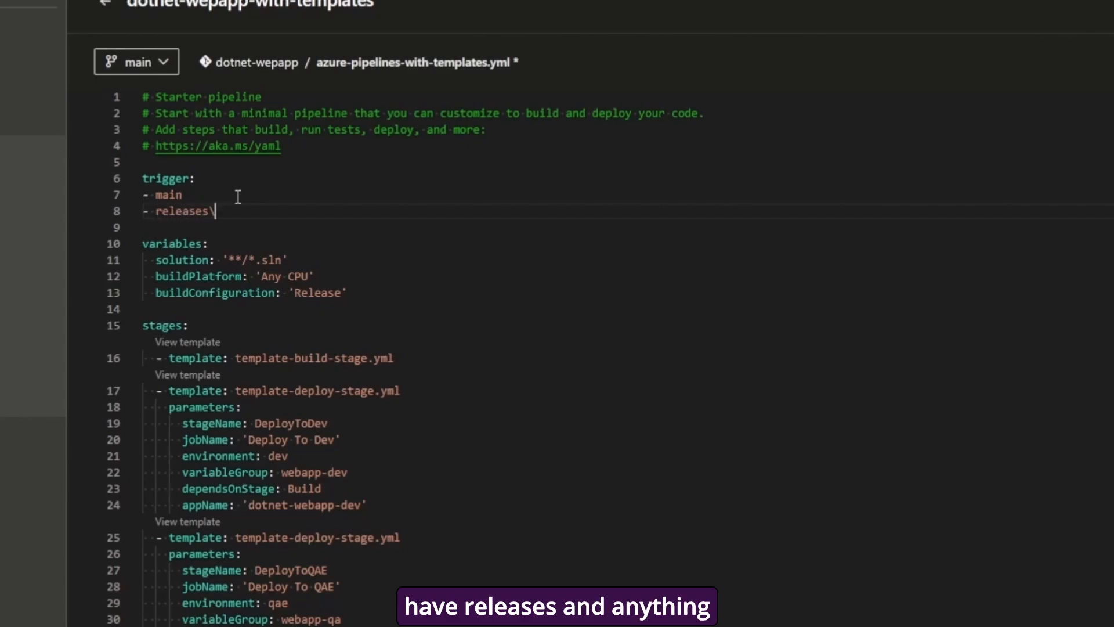
text(*)
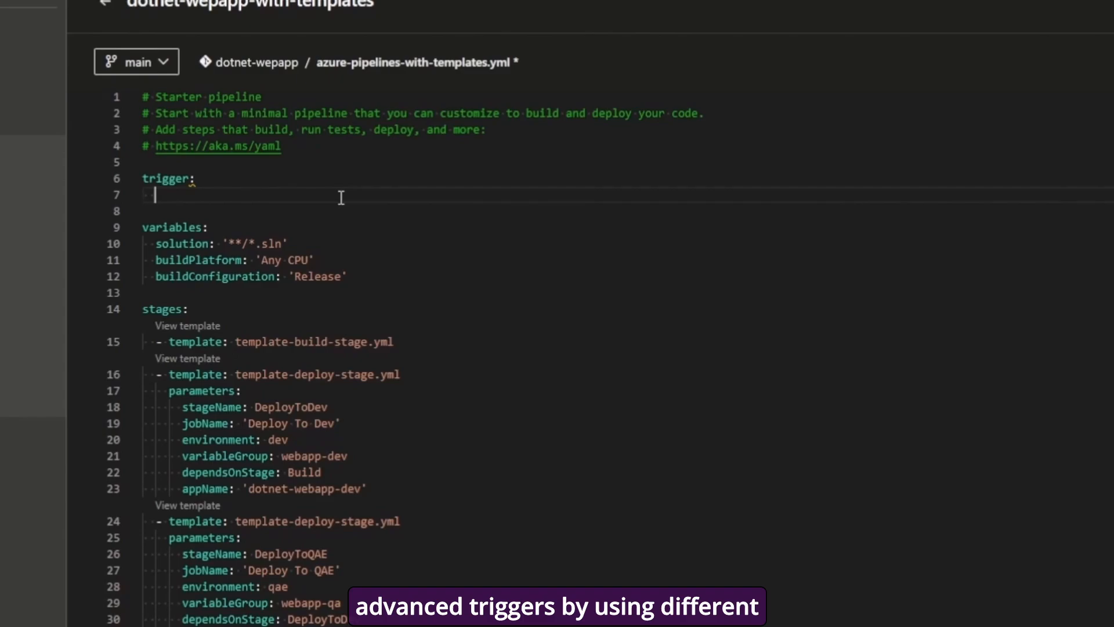
- Define the trigger with a branches filter whose include list holds main and releases/*, indented beneath include
key(ctrl+space)
key(Down)
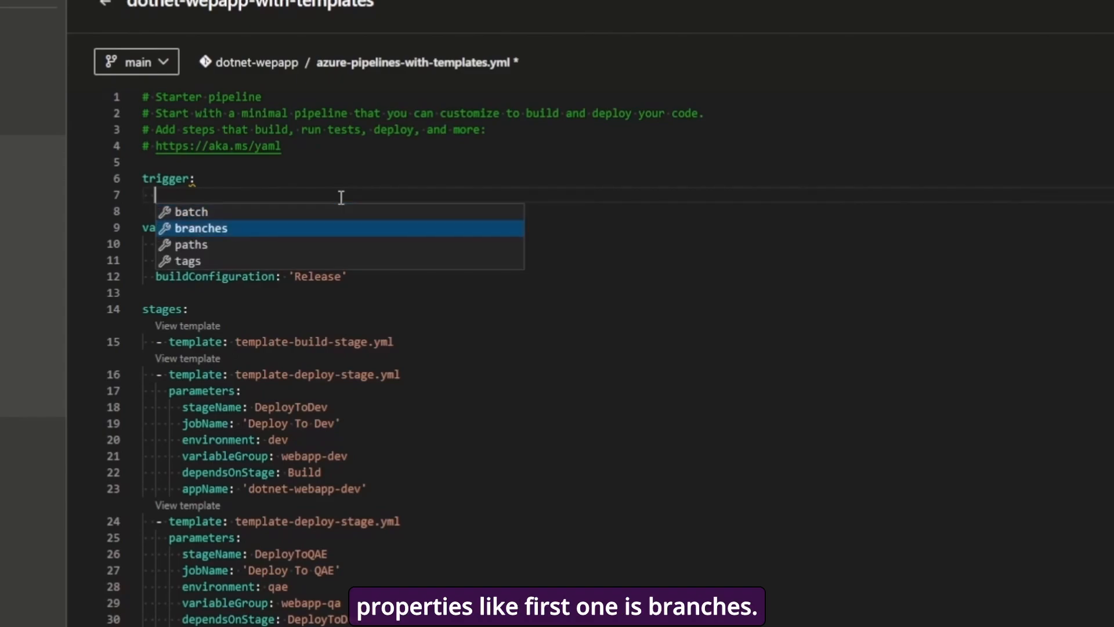
key(Return)
key(ctrl+space)
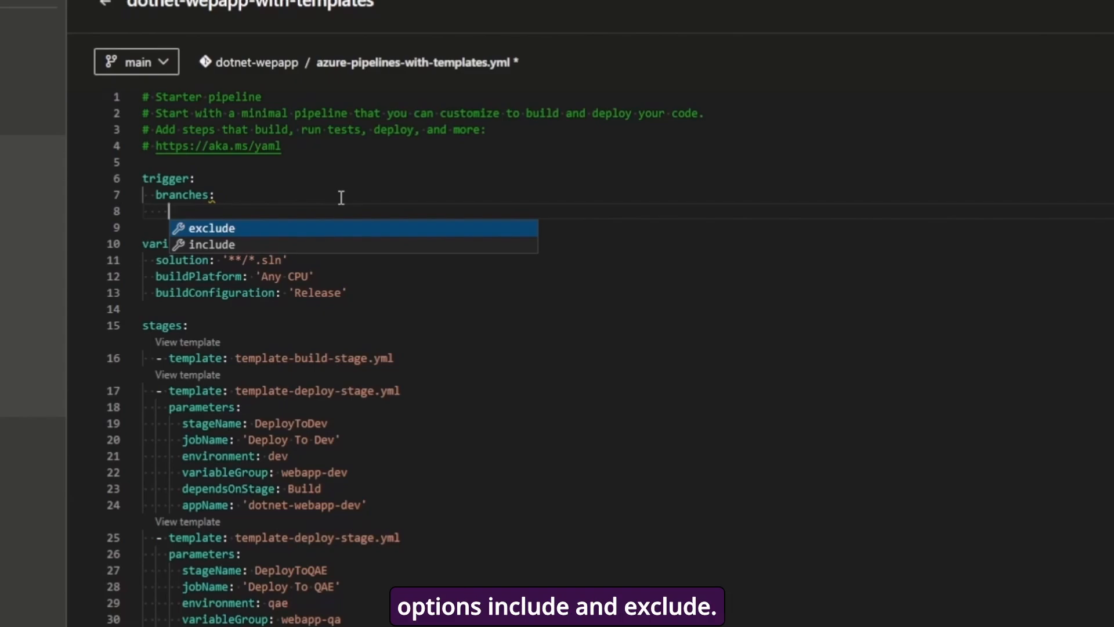
key(Down)
key(Return)
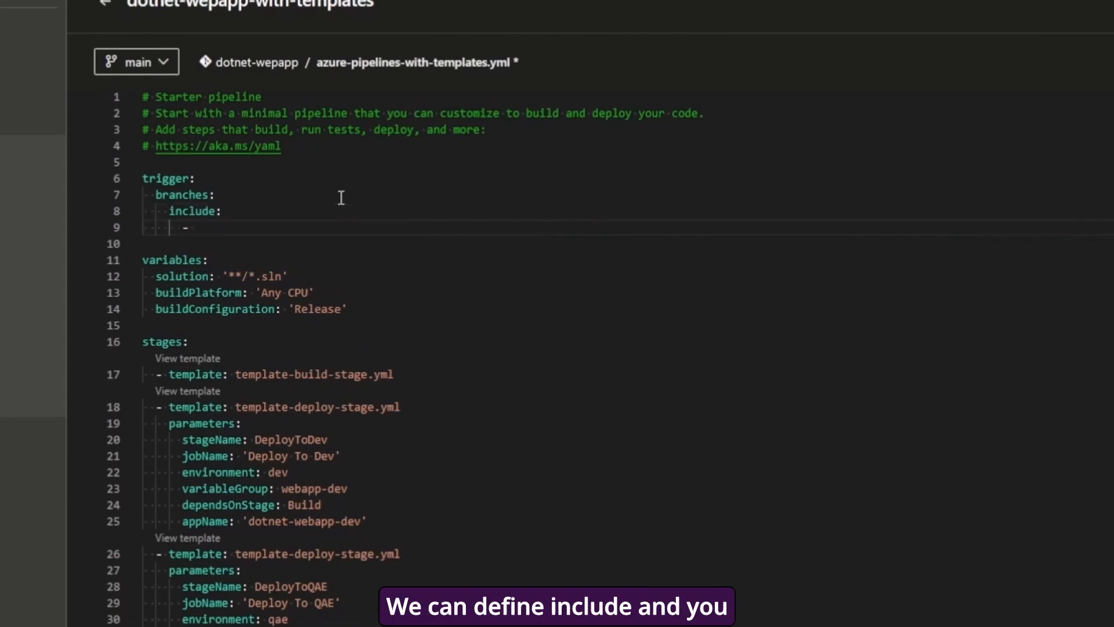
text(main - releases/*)
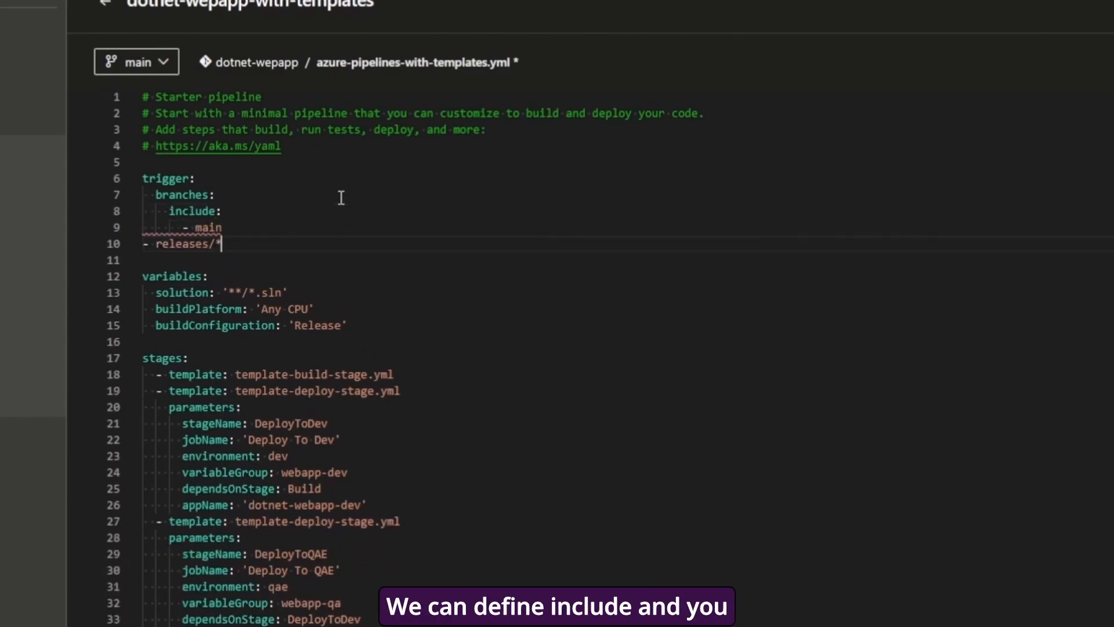
key(Home)
key(Tab)
key(Tab)
key(Tab)
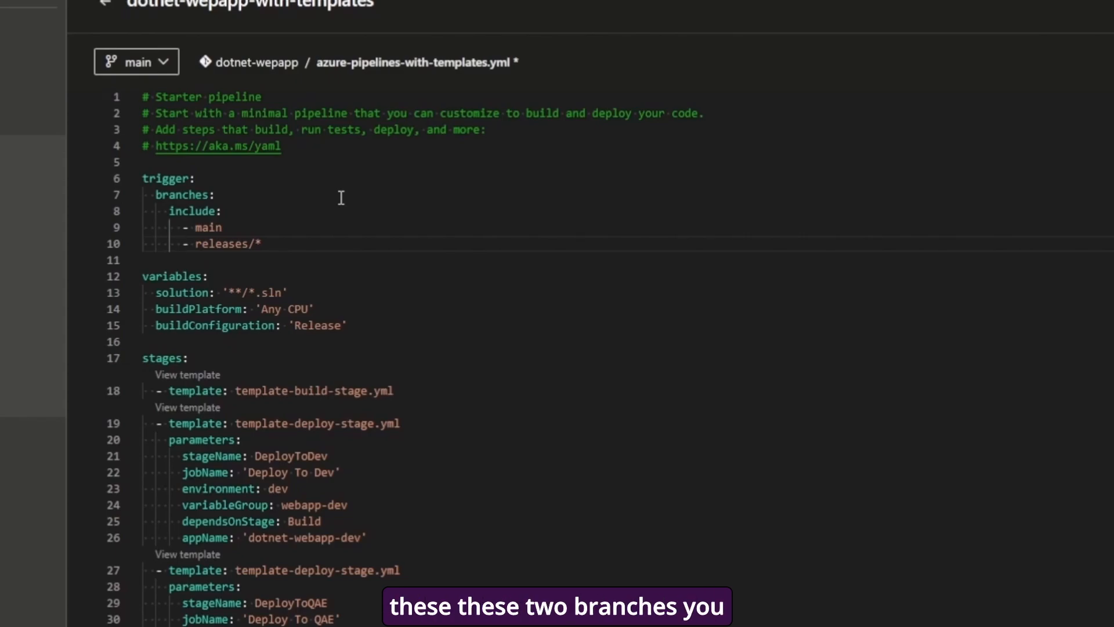
- Add refs/tags/* as a third entry in the trigger's branches include list
key(Return)
text(- )
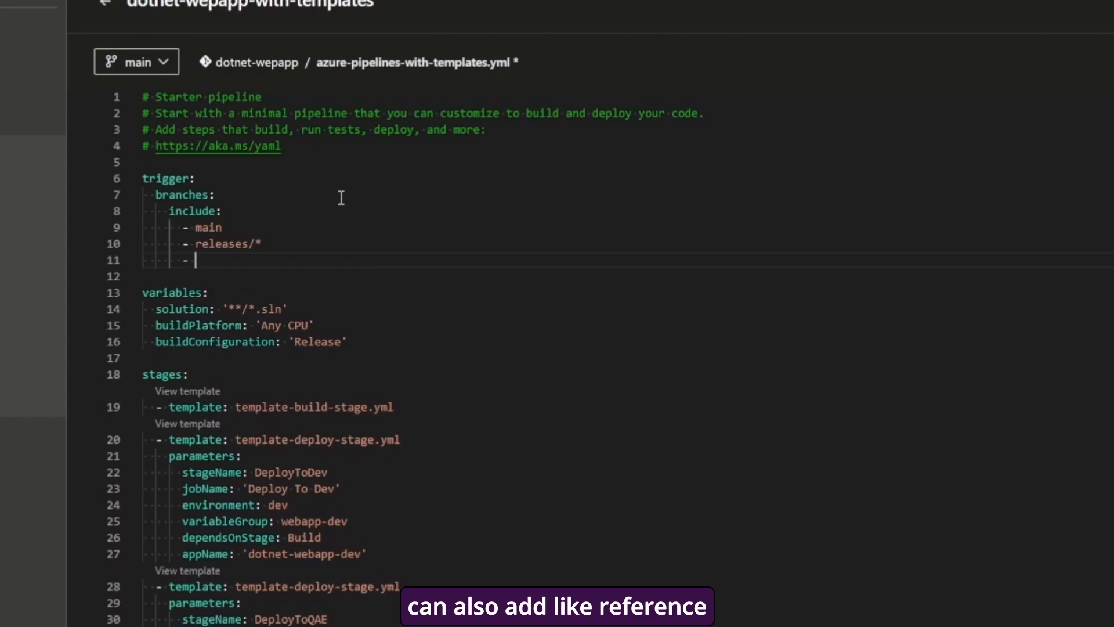
text(refs)
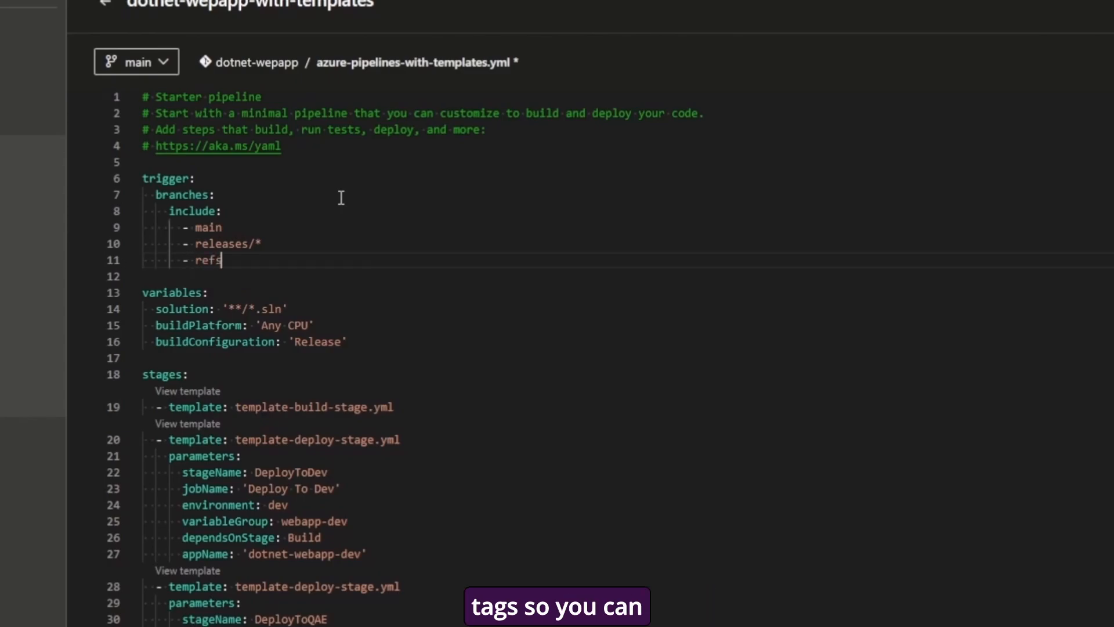
text(/tags)
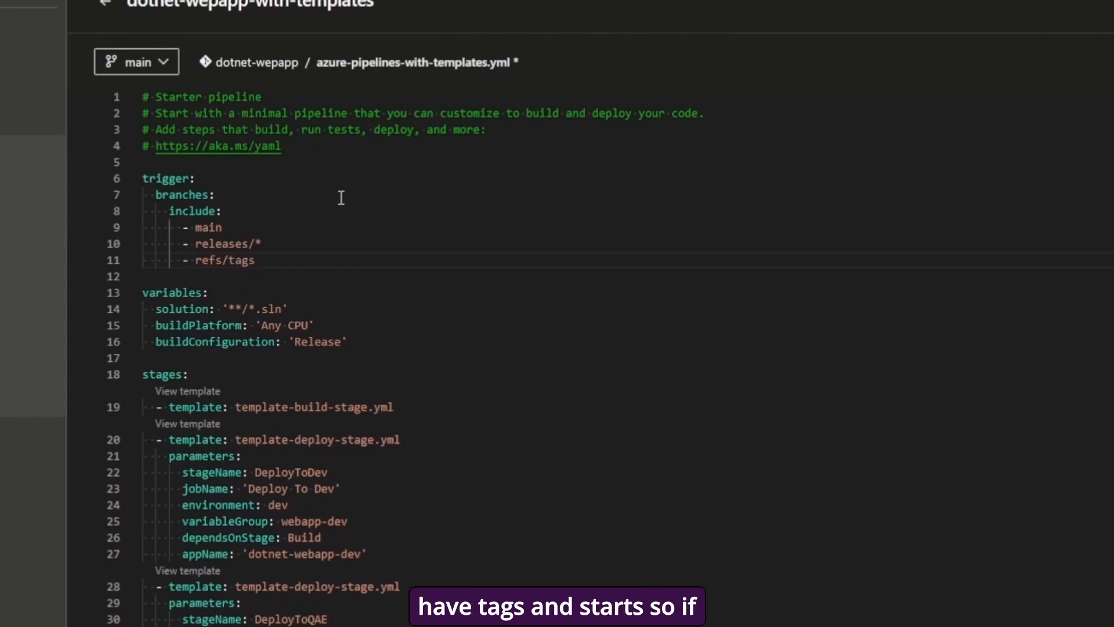
text(/*)
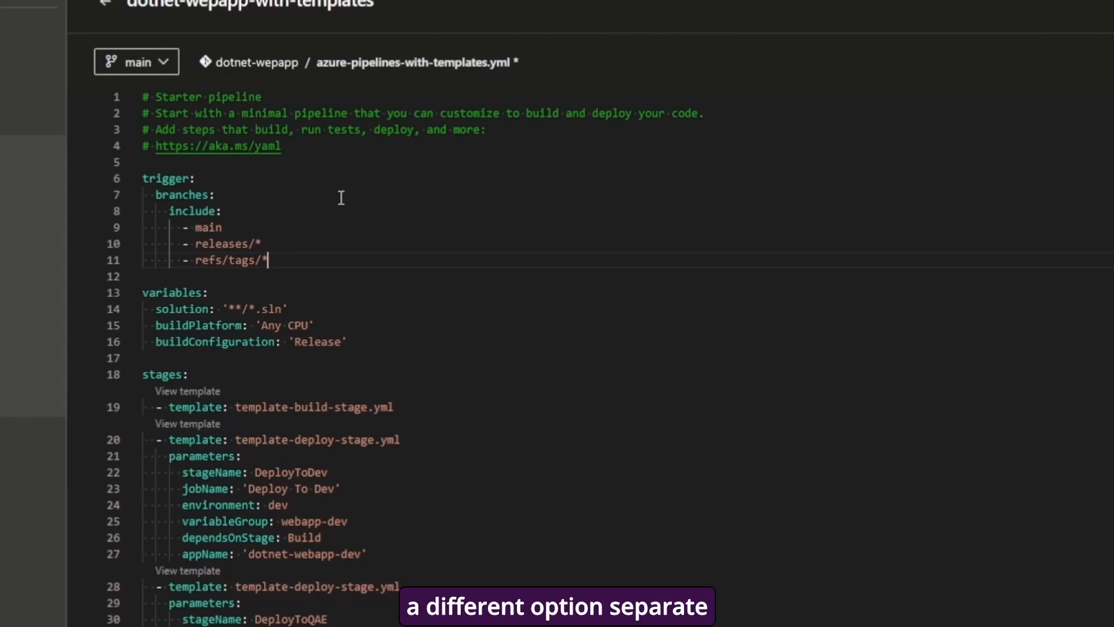
- Remove the refs/tags/* entry and return the empty line's indentation to the level of branches
key(shift+Home)
key(BackSpace)
key(BackSpace)
key(BackSpace)
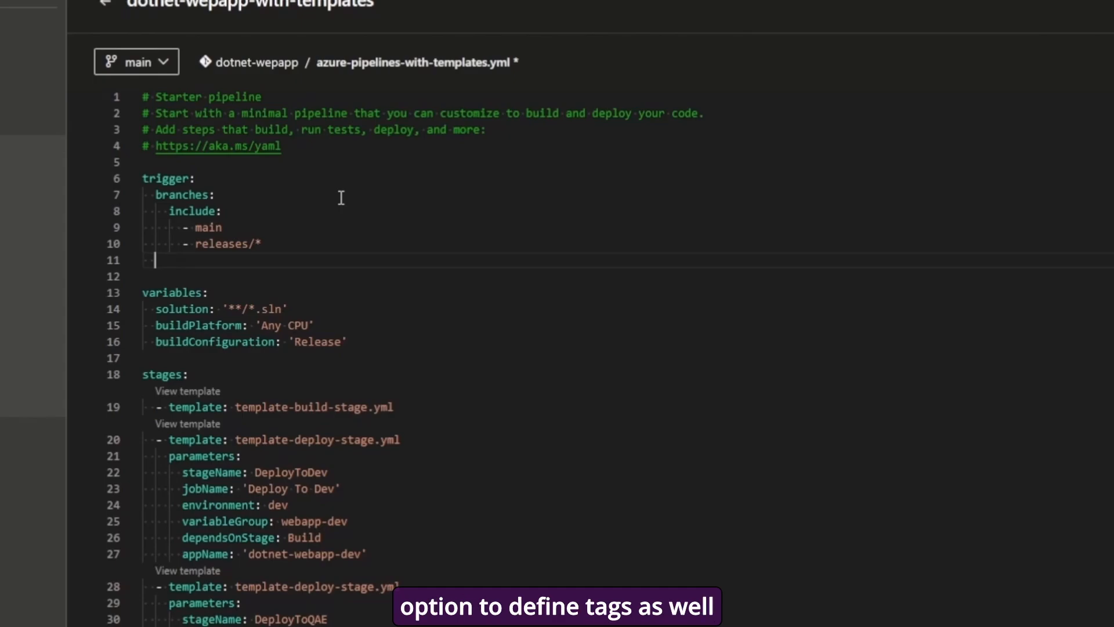
- Add a tags filter to the trigger with an include entry of rel1*, without the duplicate dash
key(ctrl+space)
key(Down)
key(Down)
key(Return)
key(ctrl+space)
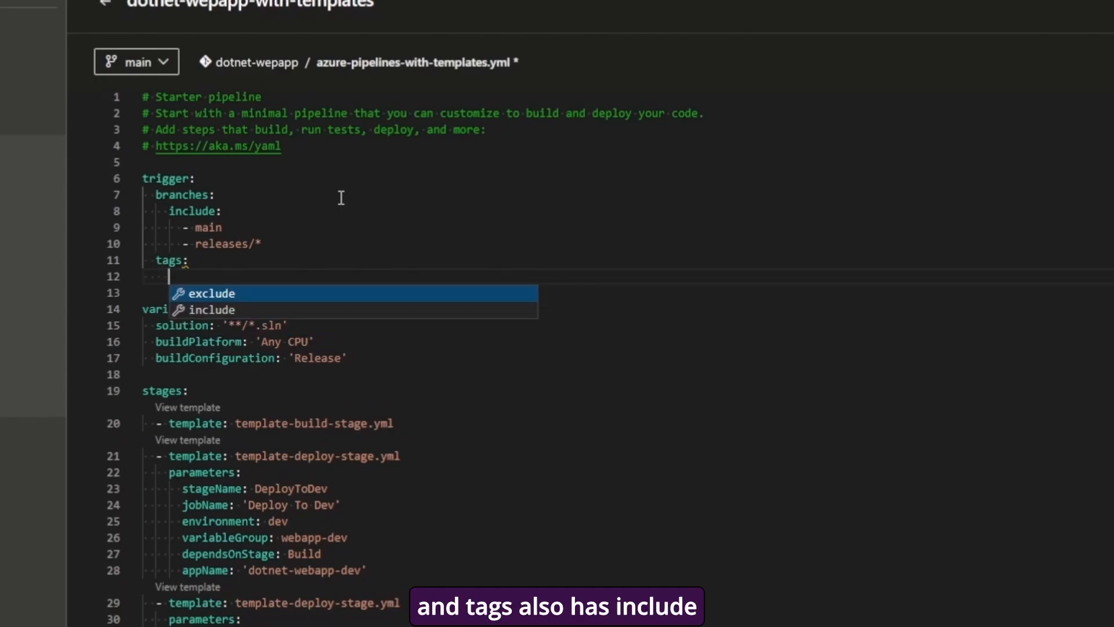
key(Escape)
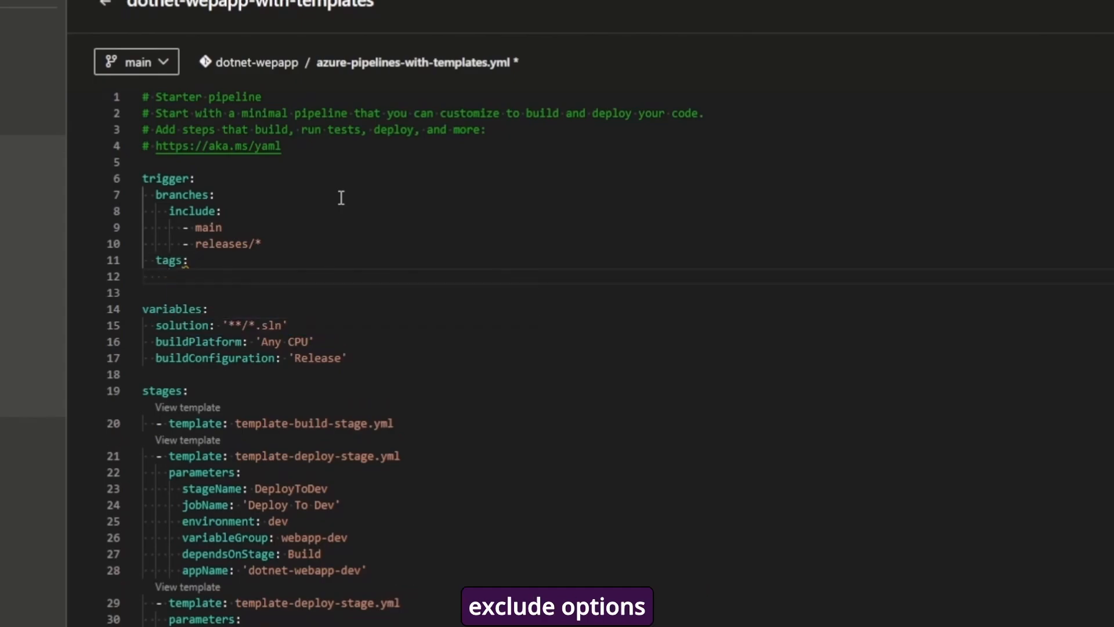
text(- )
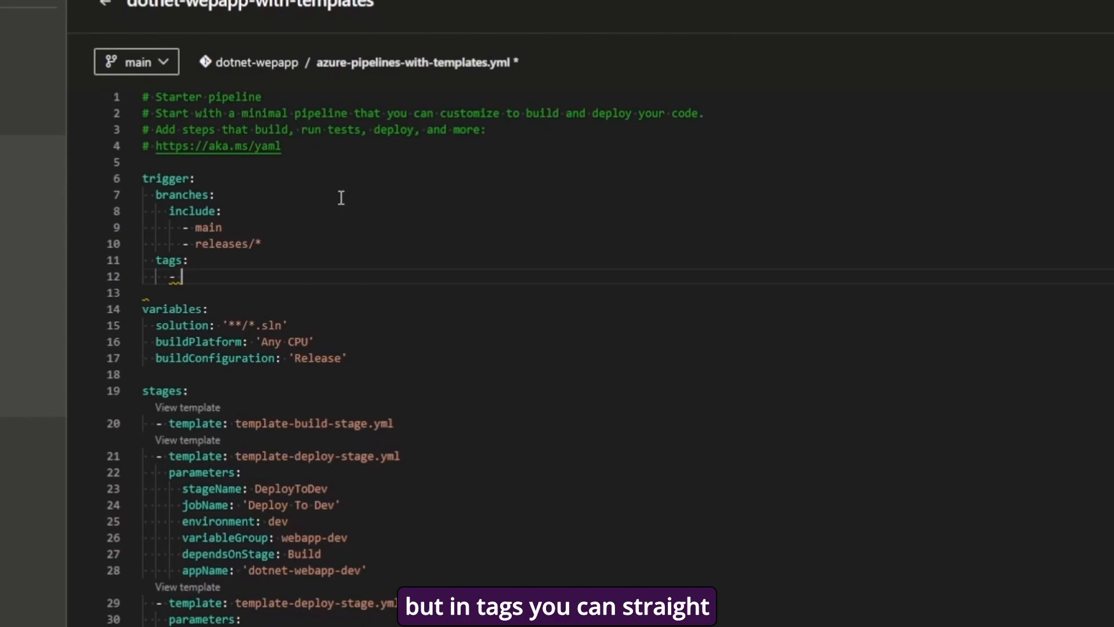
text(rel1*)
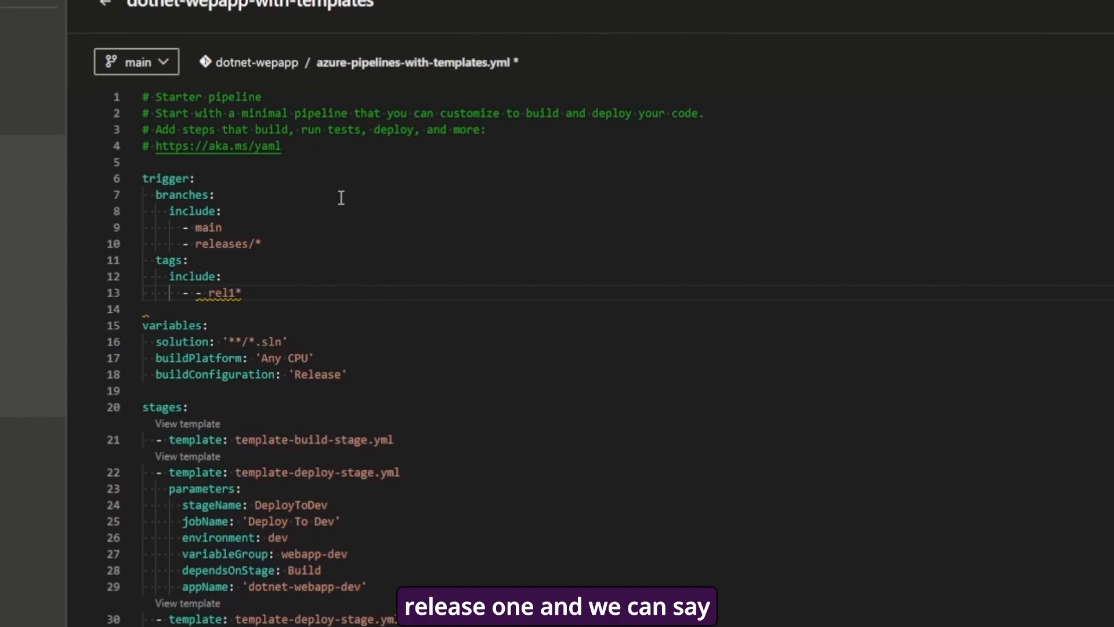
key(Home)
key(Delete)
key(Delete)
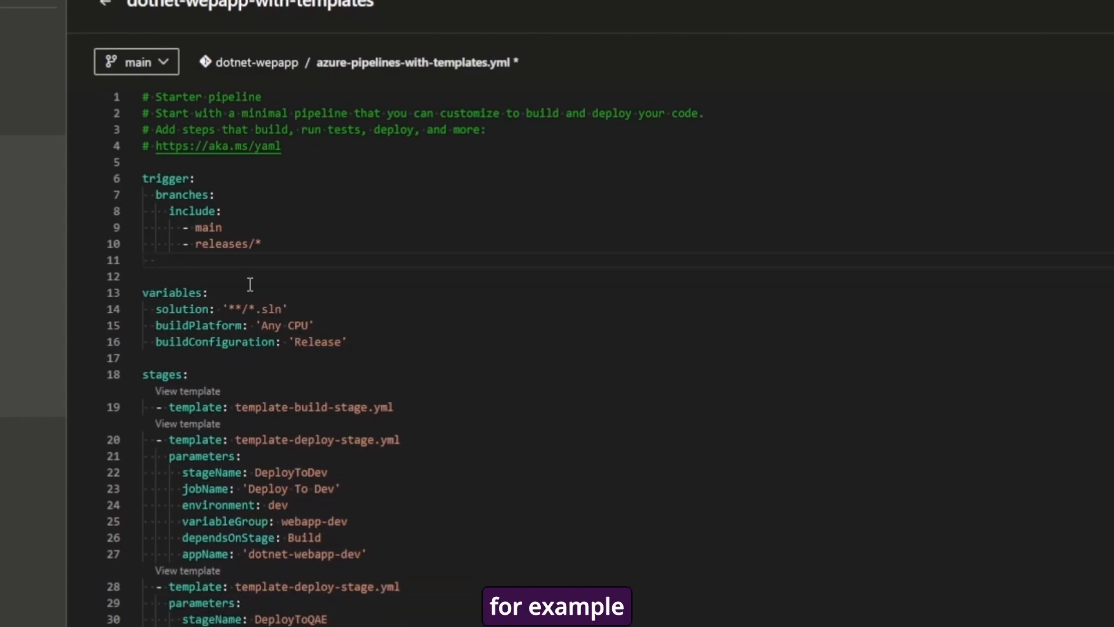
- Add an exclude list with releases/old* to the trigger's branches filter
key(Tab)
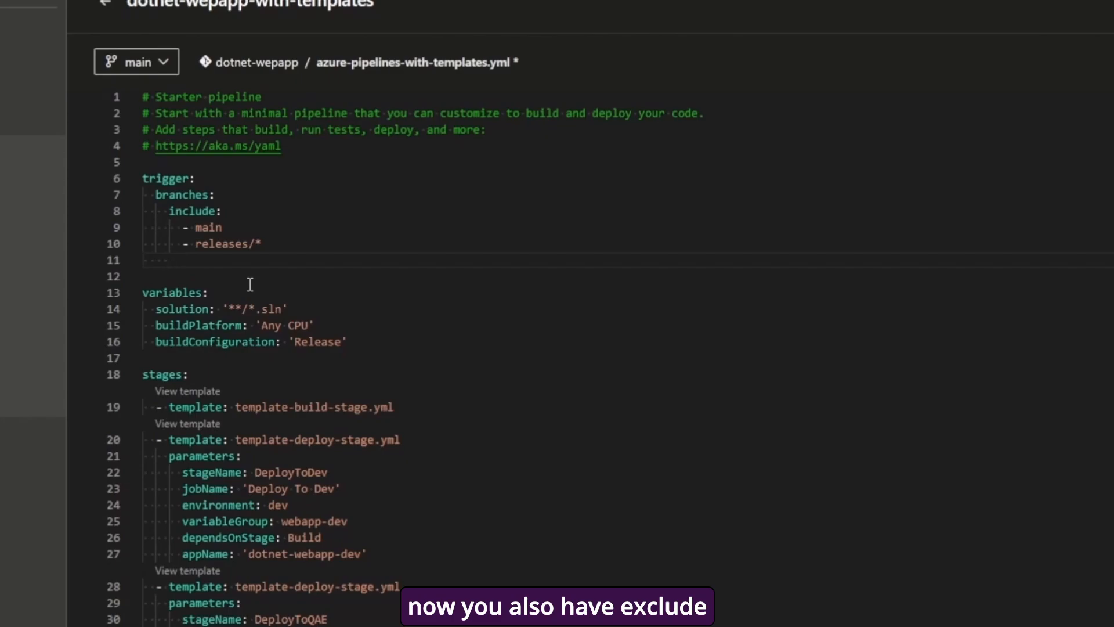
key(ctrl+space)
key(Return)
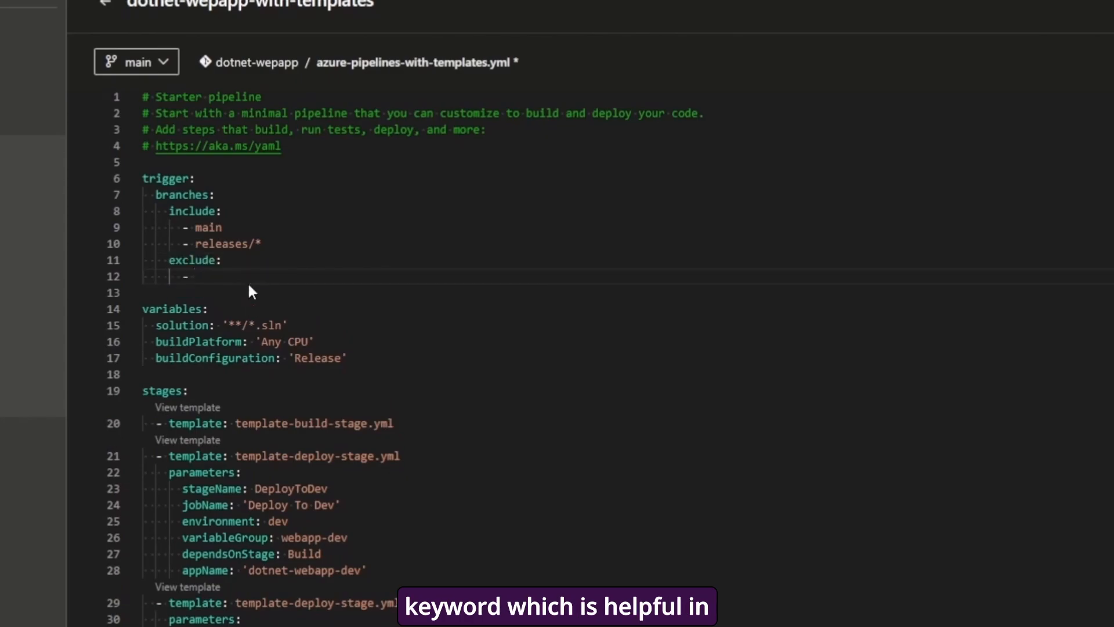
text(release)
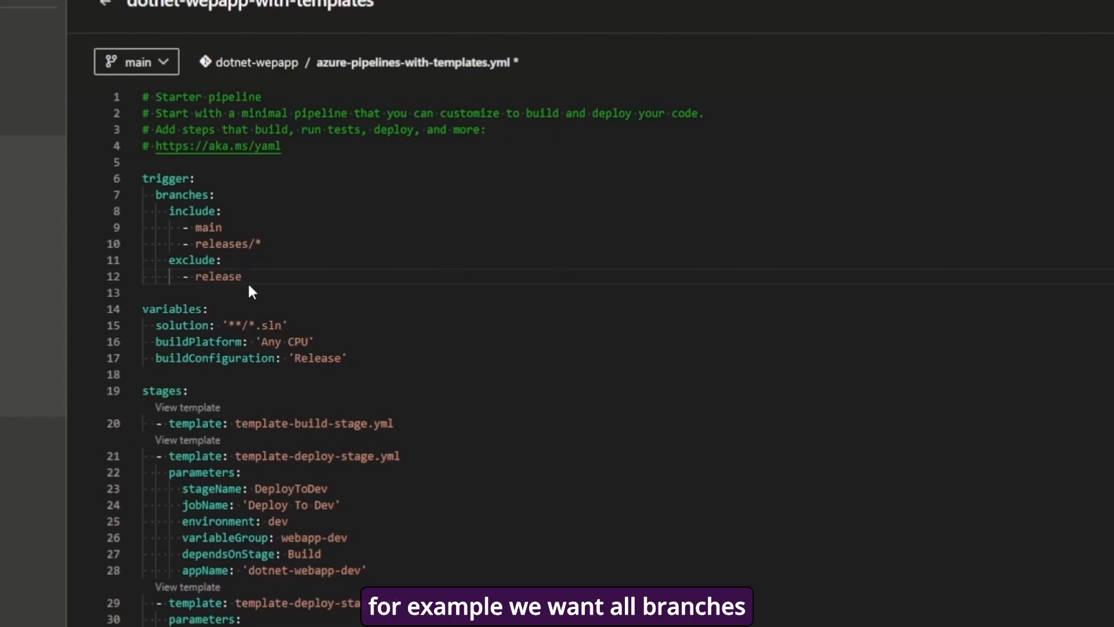
text(s/)
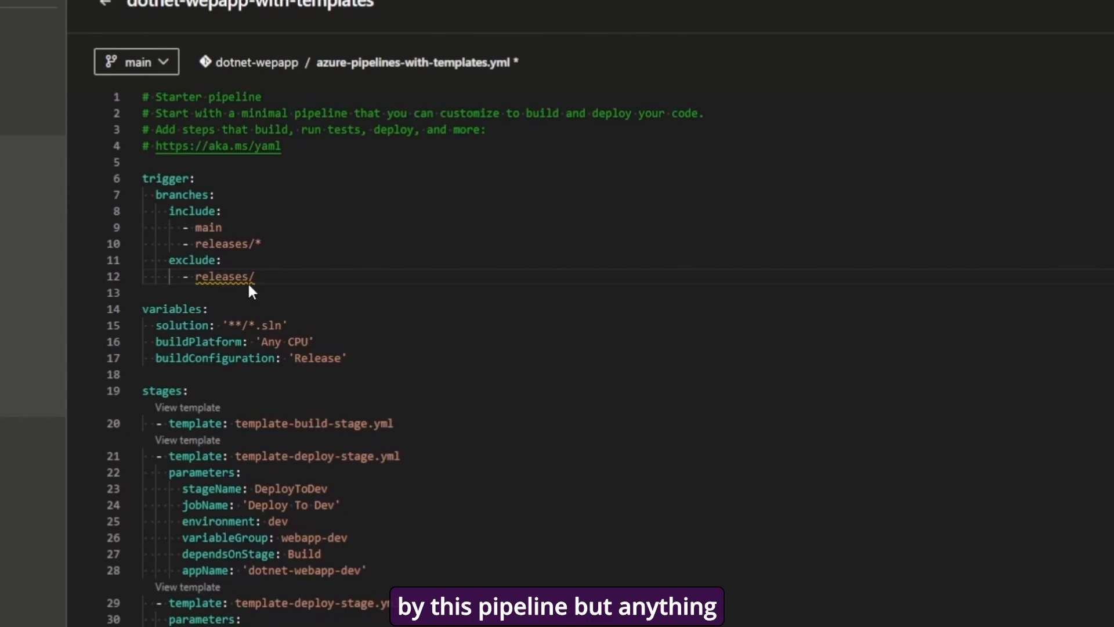
text(old*)
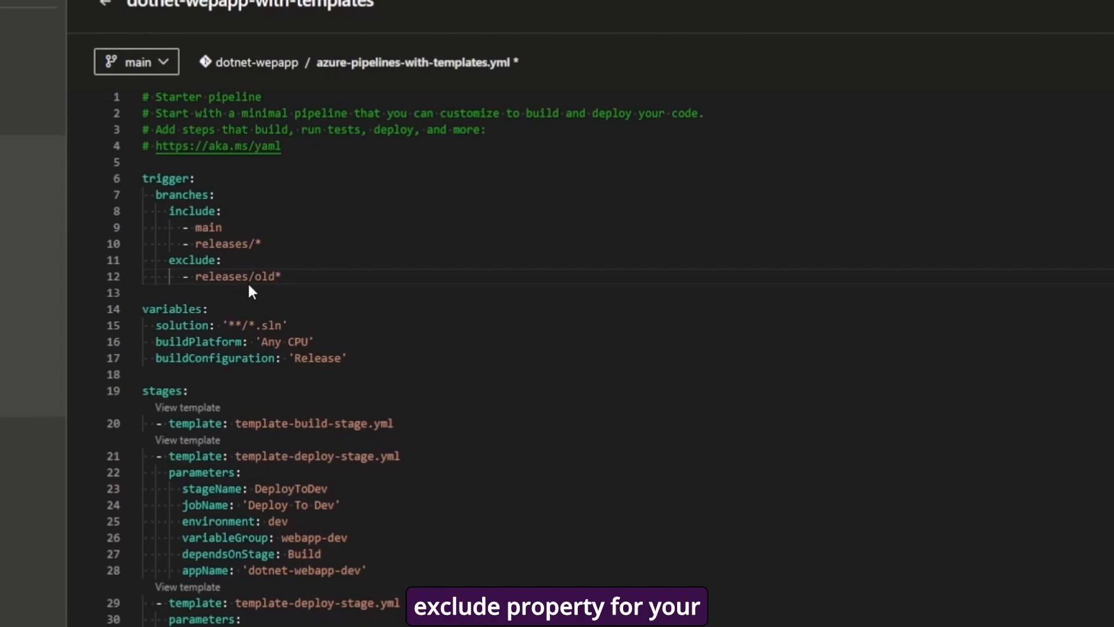
- Add a paths filter to the trigger that includes the webapp folder
key(Return)
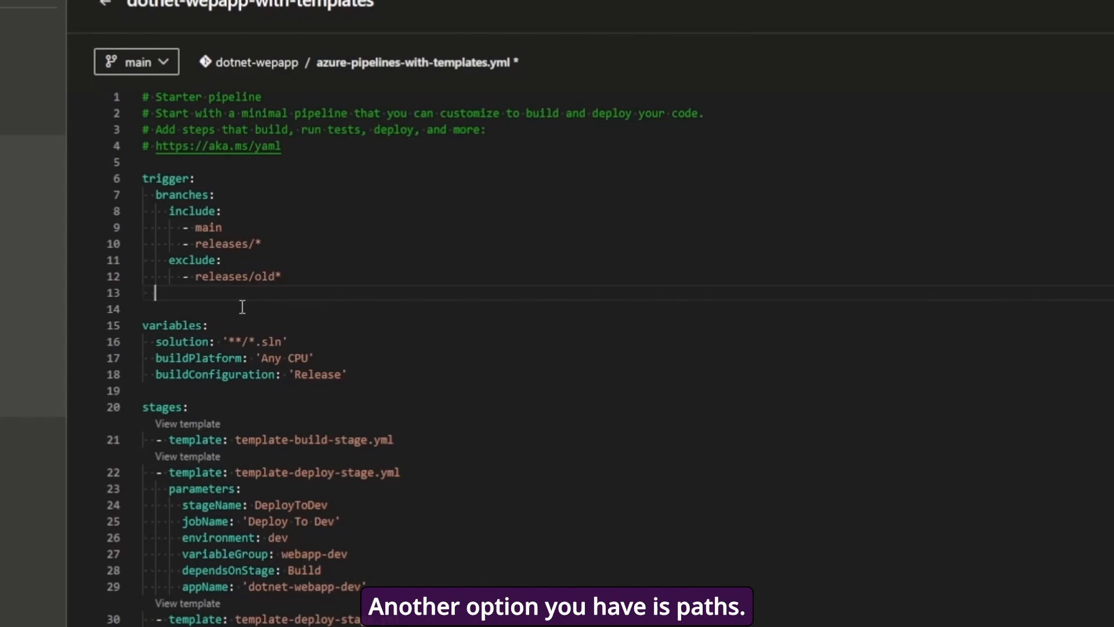
text(pa)
key(Return)
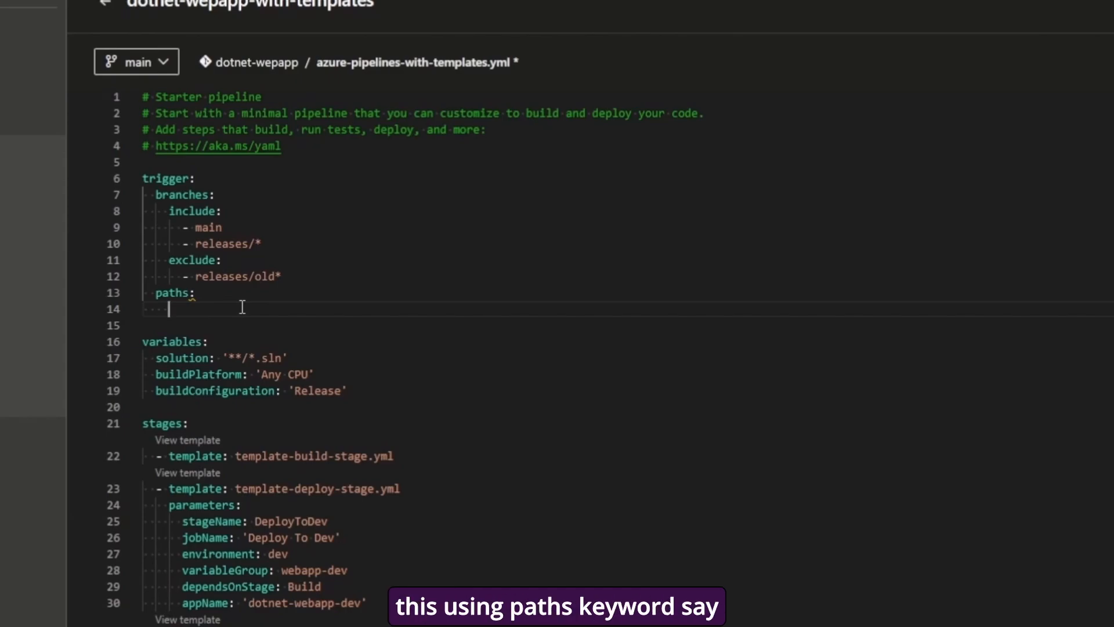
text(- webapp)
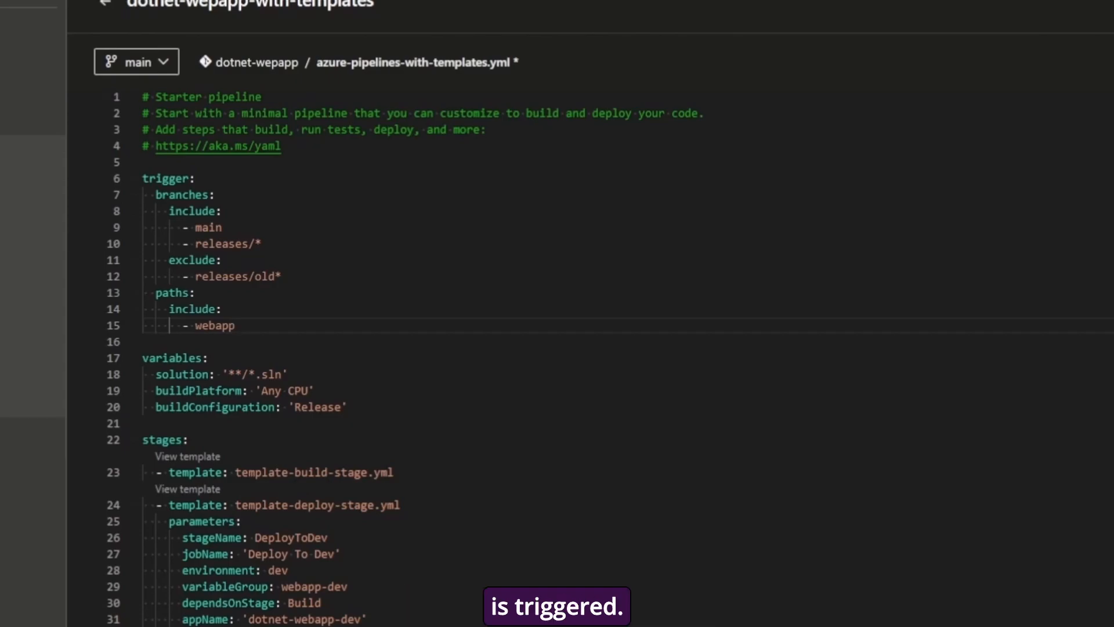
- Add the batch property to the trigger below the paths filter and set it to true
key(Return)
key(BackSpace)
key(BackSpace)
key(ctrl+space)
key(Return)
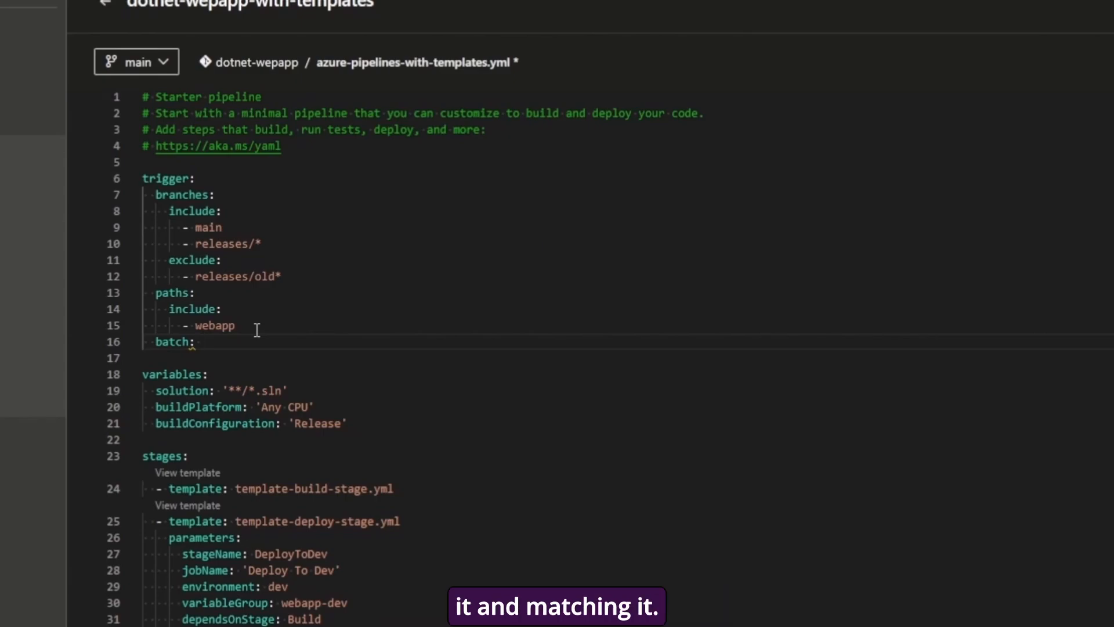
text(true)
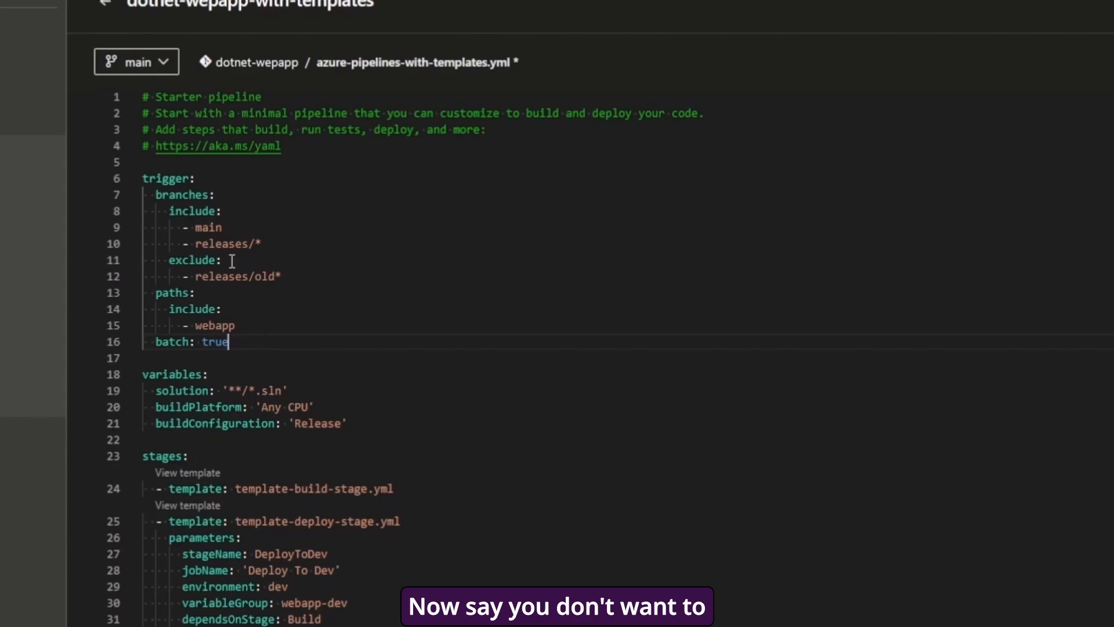
- Replace the trigger's included branches and all exclude, paths and batch settings below them with the single include entry '*'
shift+click(209, 180)
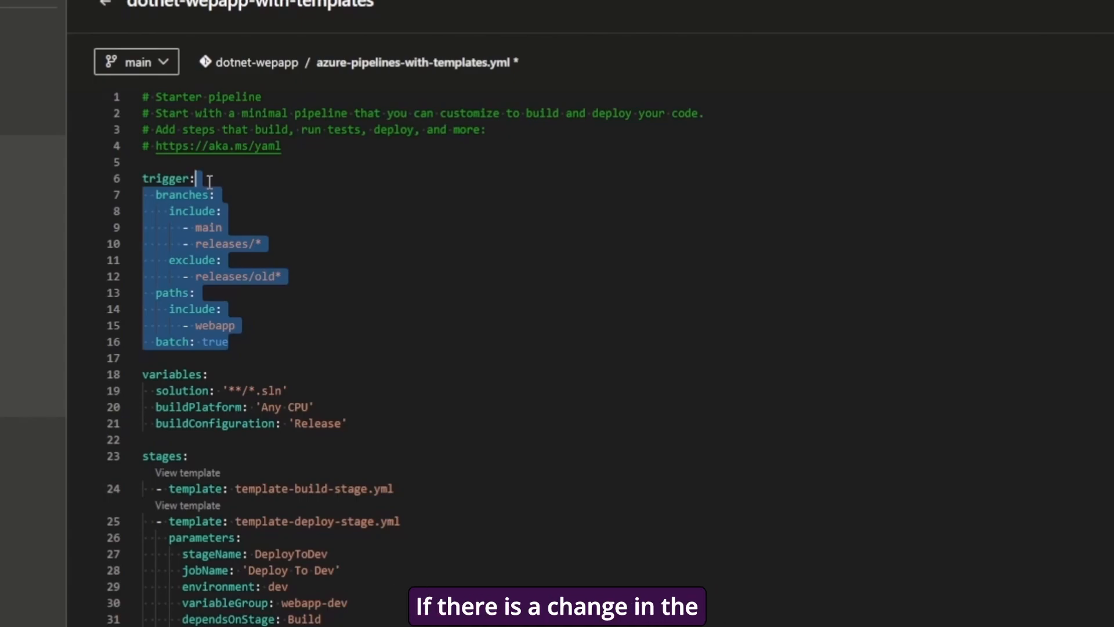
click(193, 228)
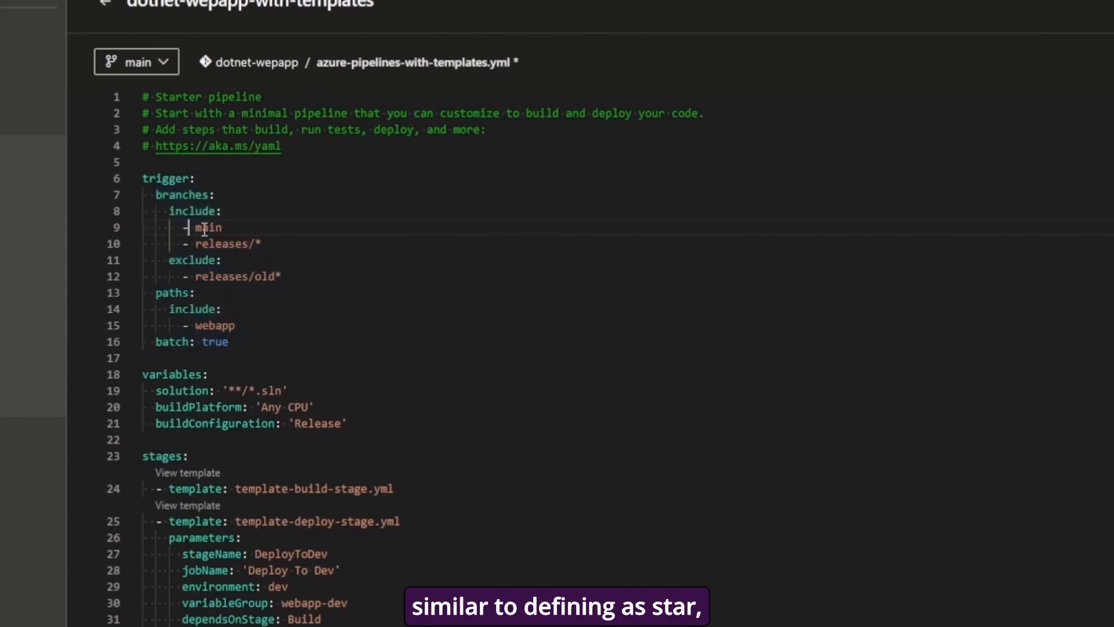
shift+click(263, 347)
text('*')
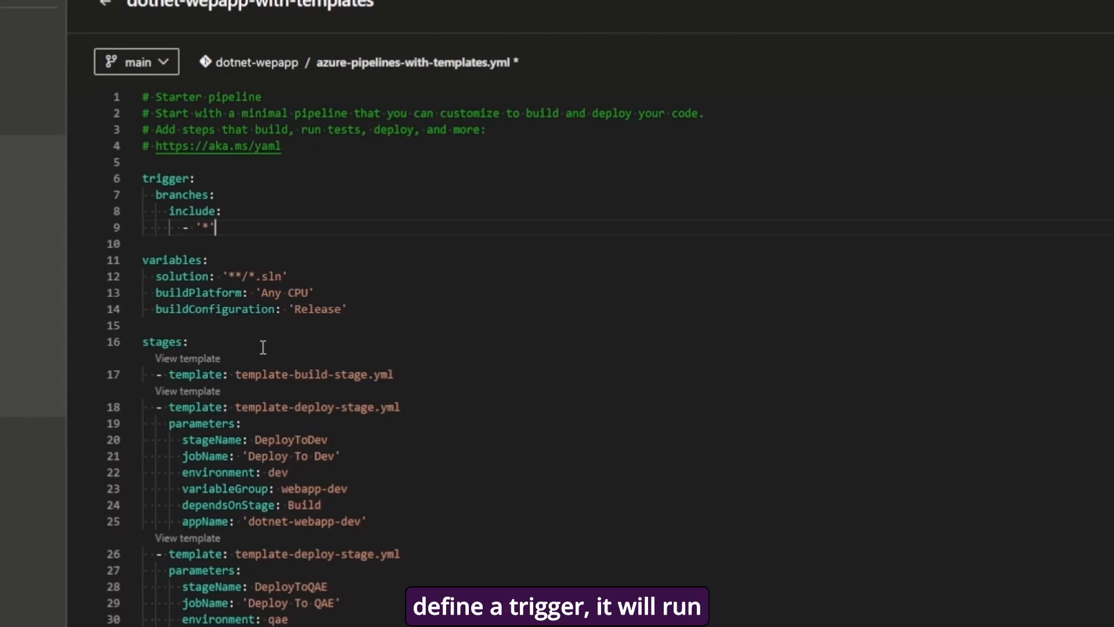
- Replace the trigger's branches filter with none to disable CI runs
shift+click(205, 179)
text(none)
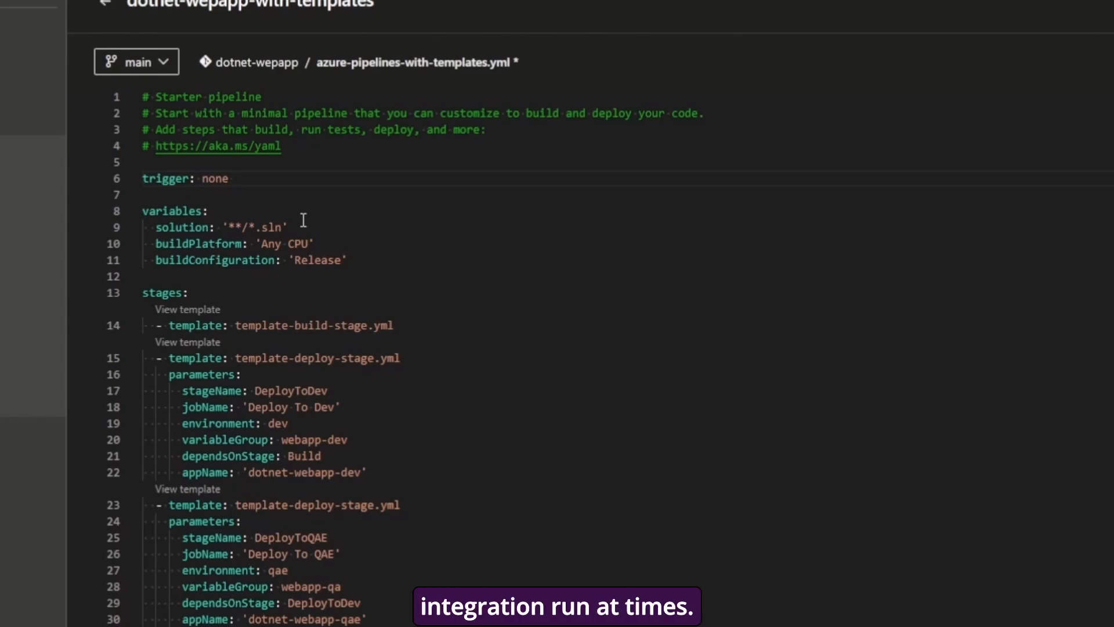
- Write the sample commit-message tag [skip ci] on its own line below the trigger and remove it again
key(Return)
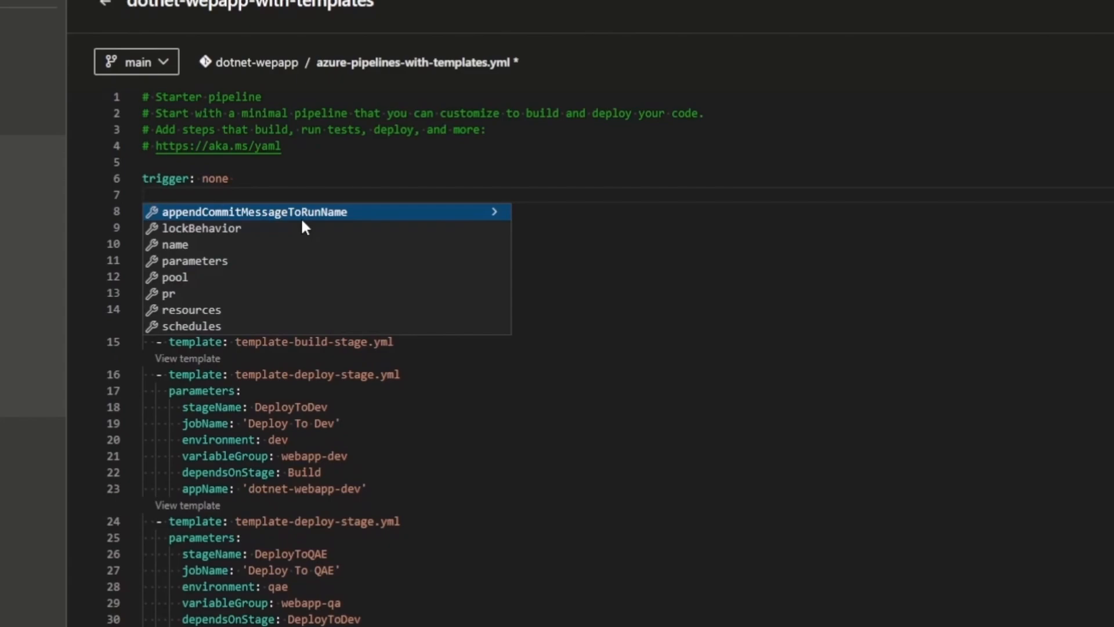
key(Return)
key(Home)
key(Return)
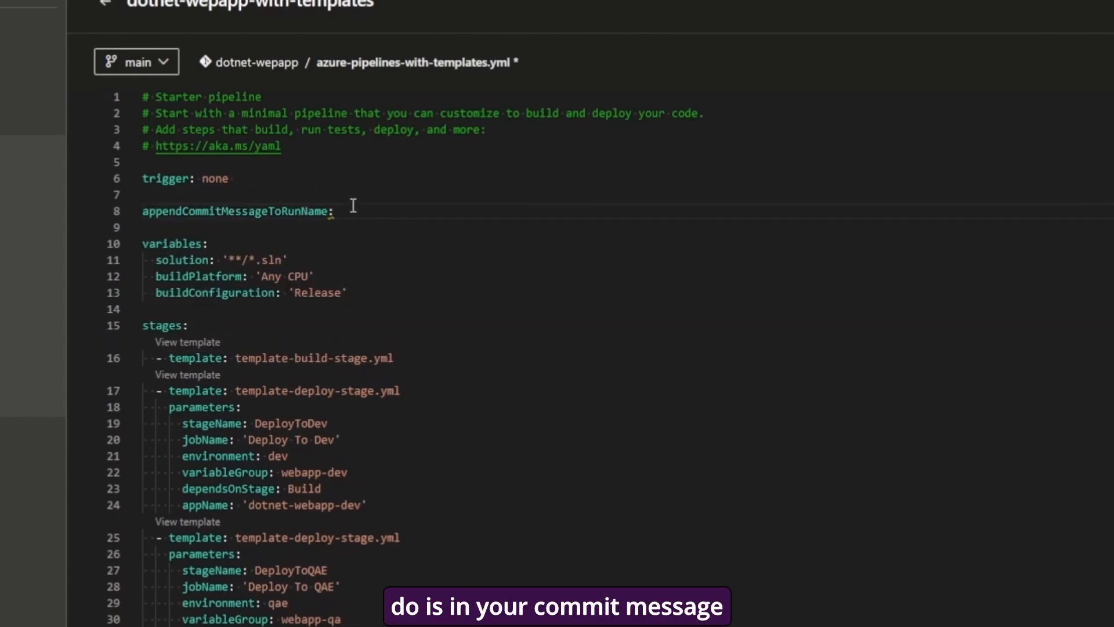
key(shift+End)
key(BackSpace)
text([skip )
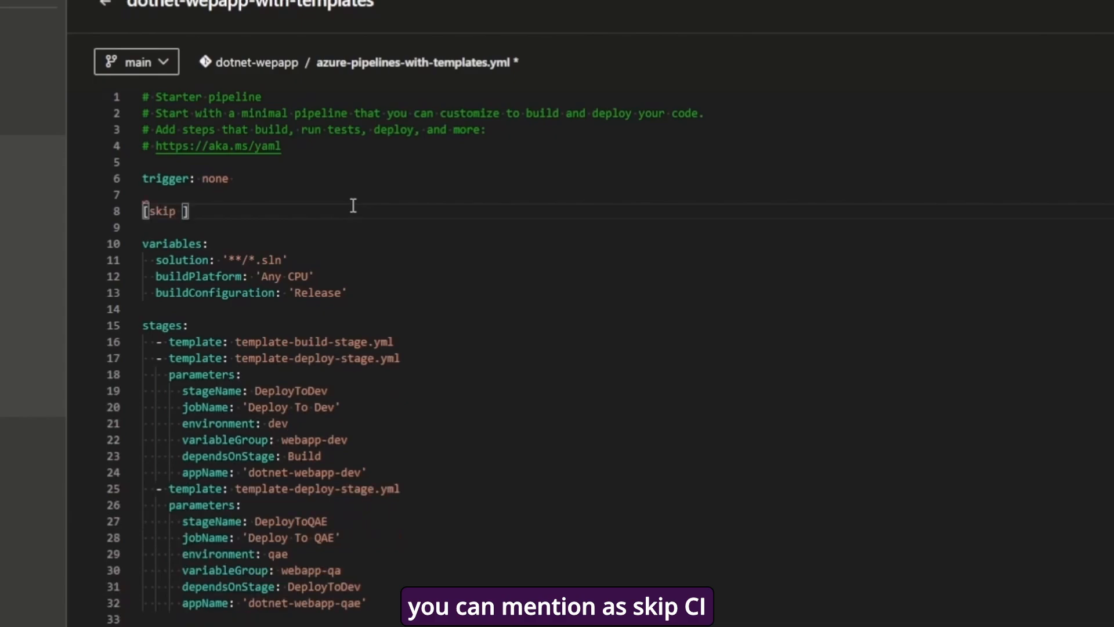
text(ci)
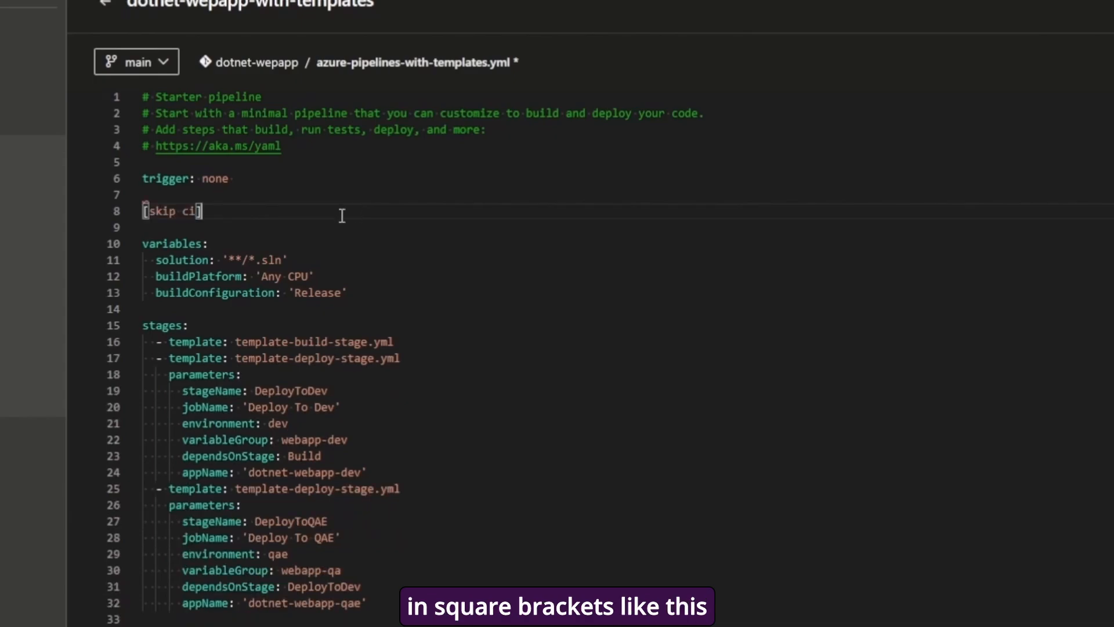
drag(255, 212, 137, 210)
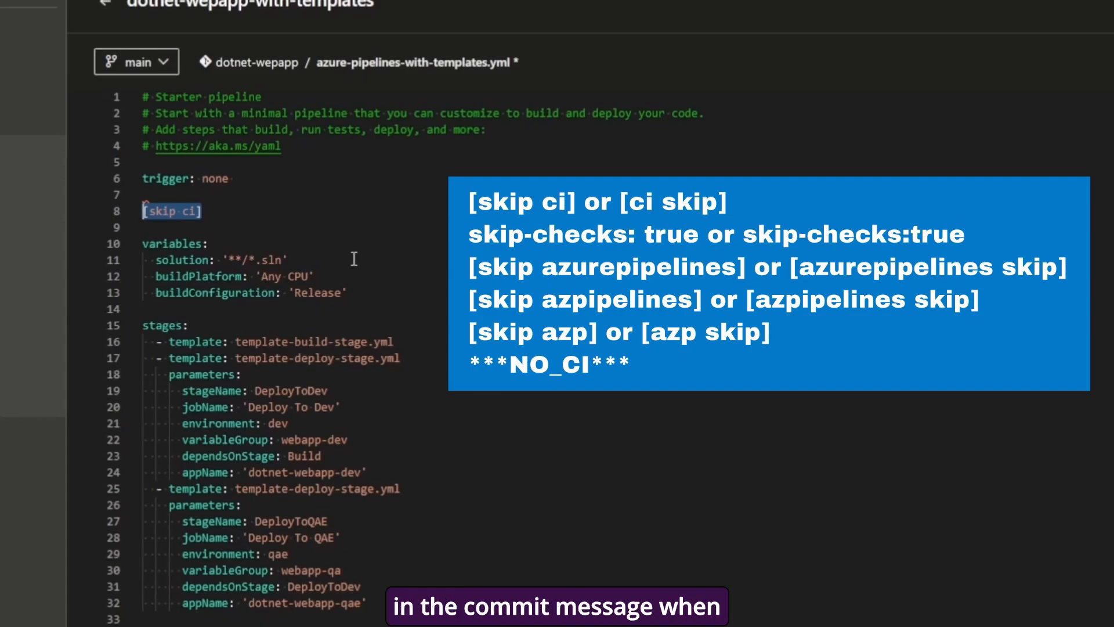
key(BackSpace)
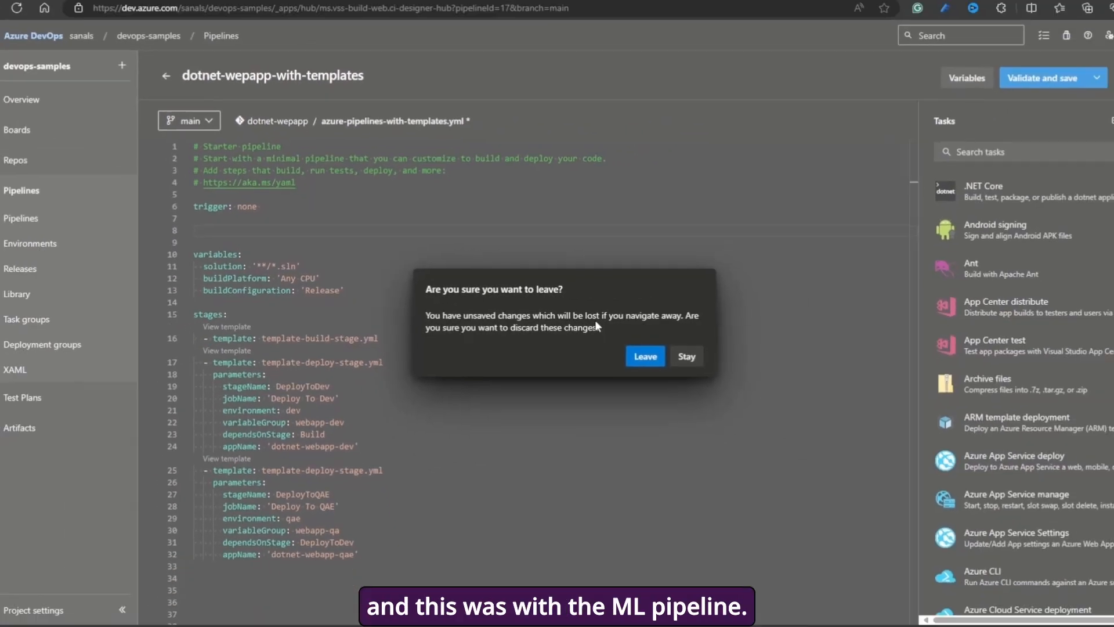
- Discard the unsaved YAML changes and open the trigger settings of the classic pipeline devops-samples-ASP.NET-CI
click(645, 356)
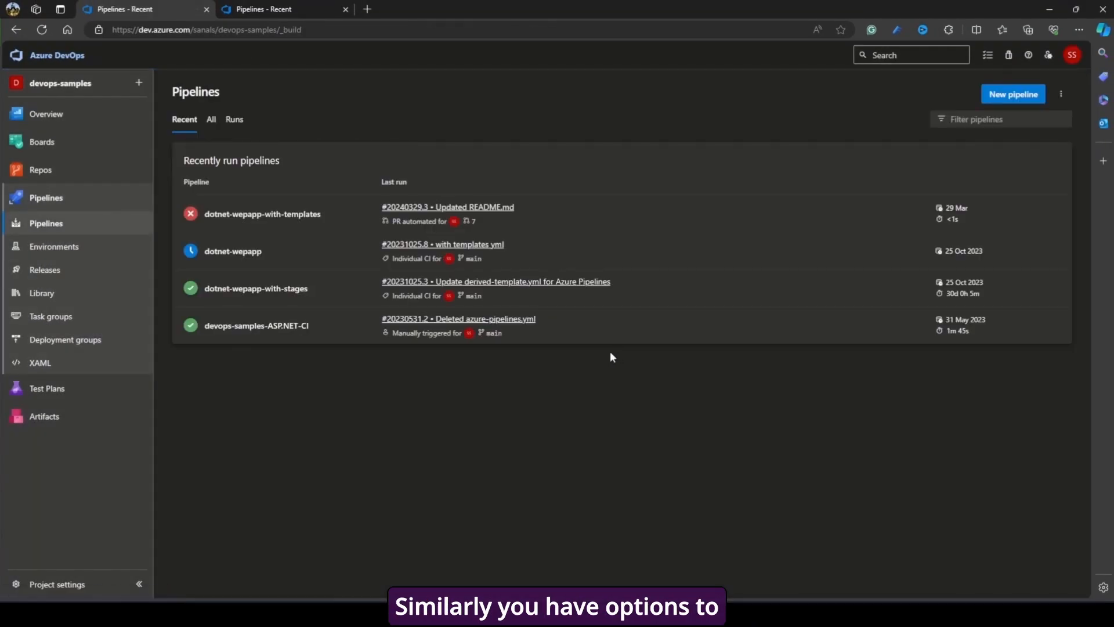
click(1055, 325)
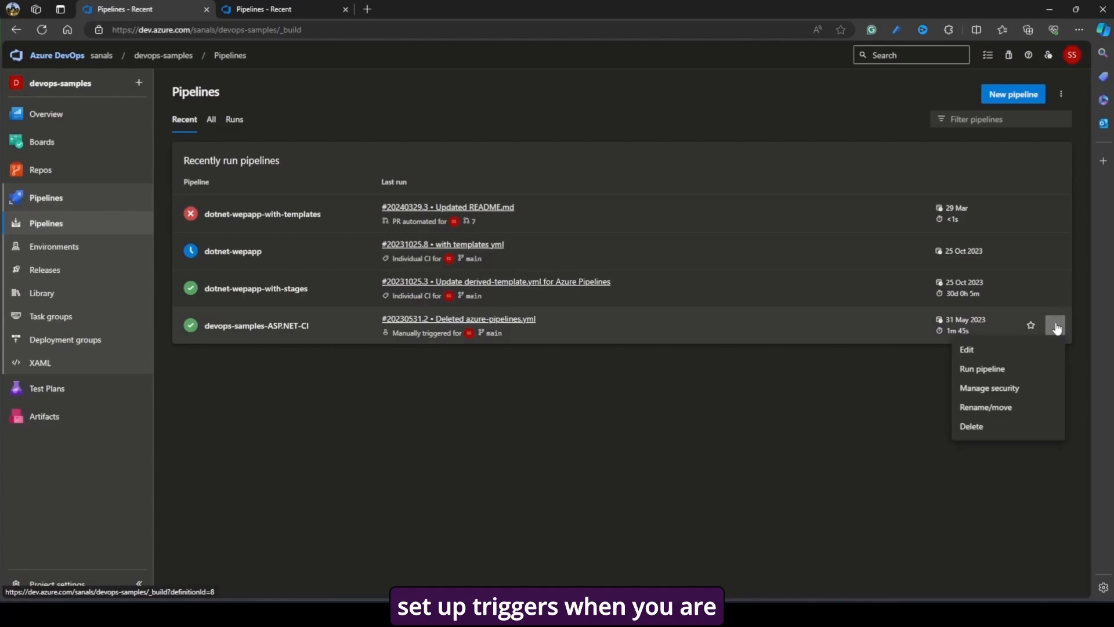
click(1006, 350)
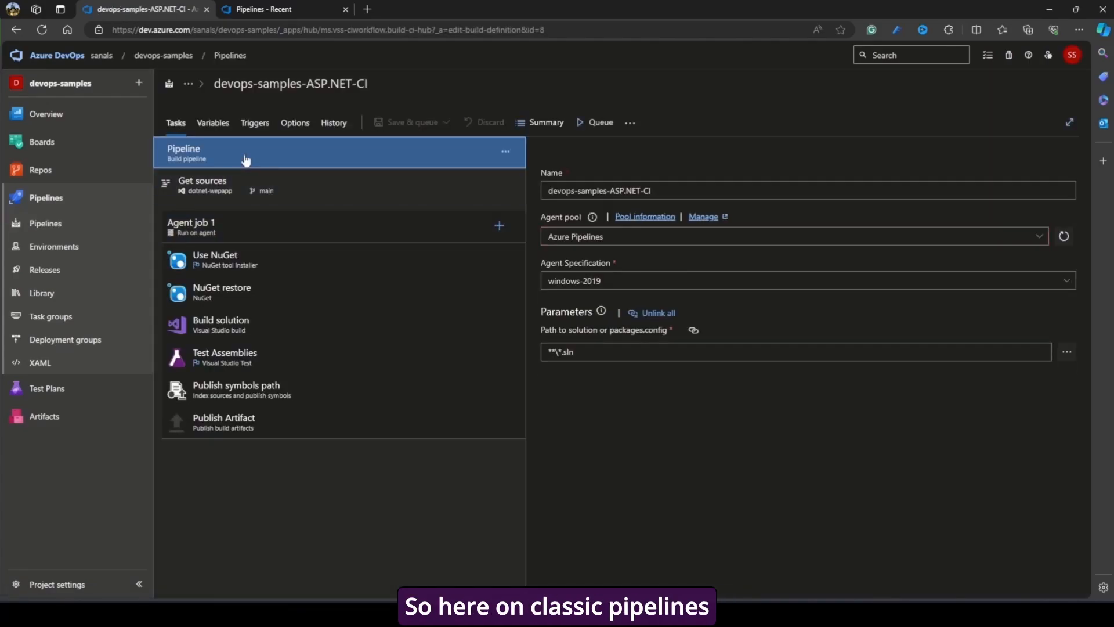
click(252, 126)
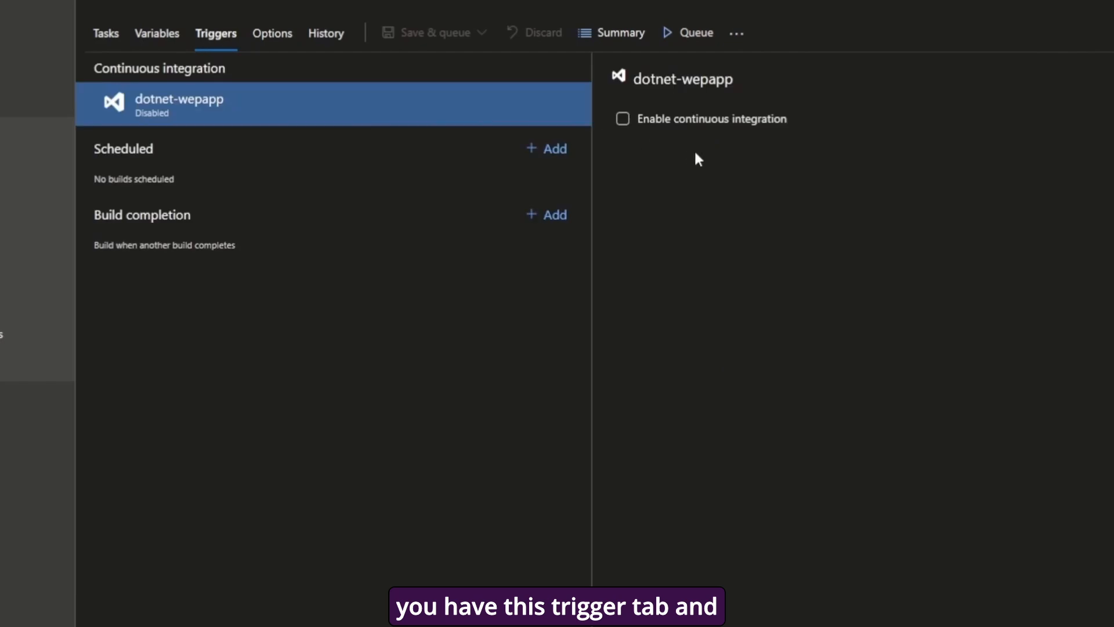
- Enable continuous integration for dotnet-wepapp to view its branch filter types, and disable it again
click(647, 128)
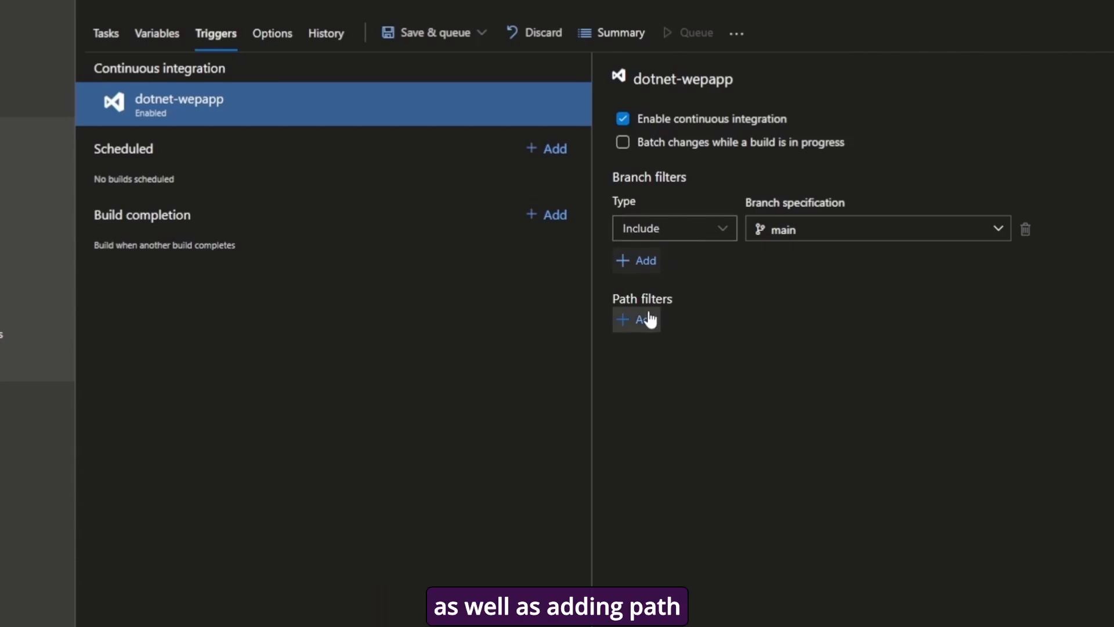
click(671, 233)
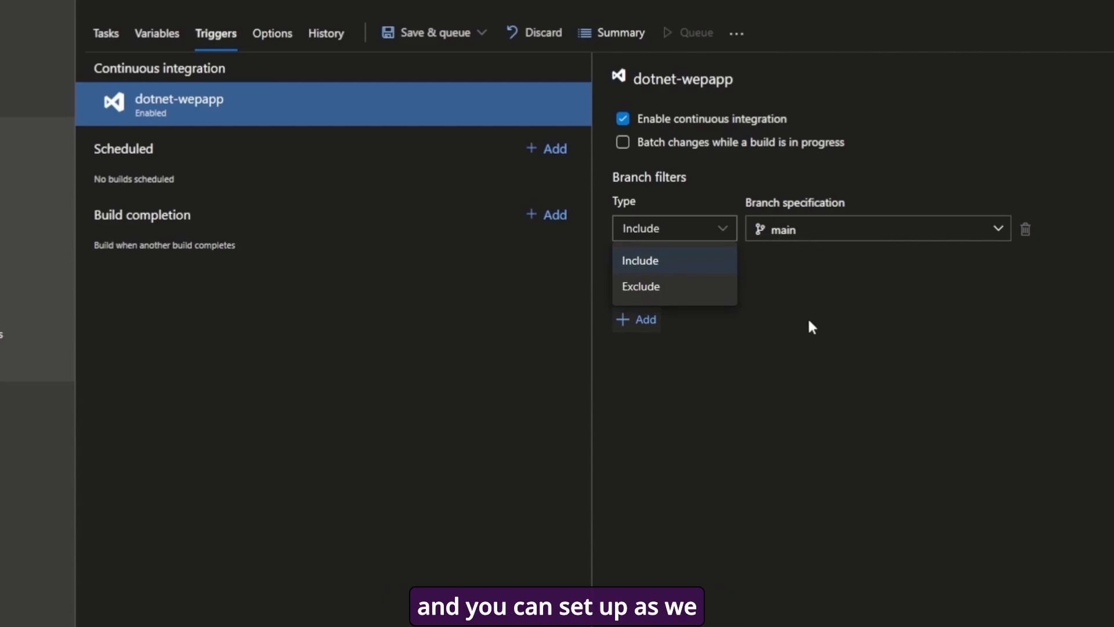
click(788, 293)
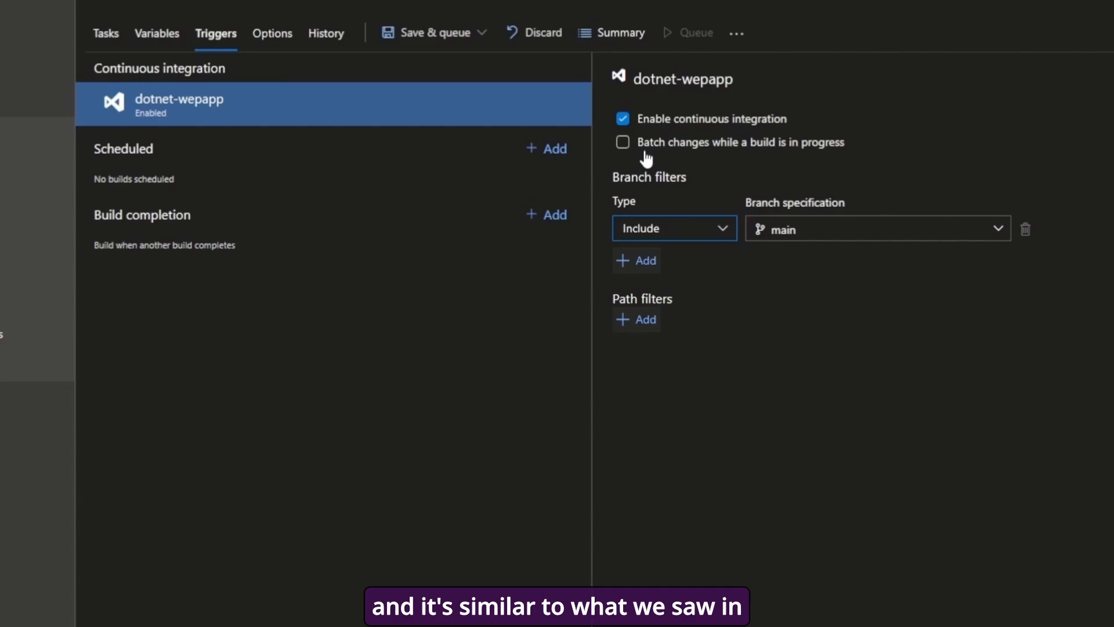
click(623, 119)
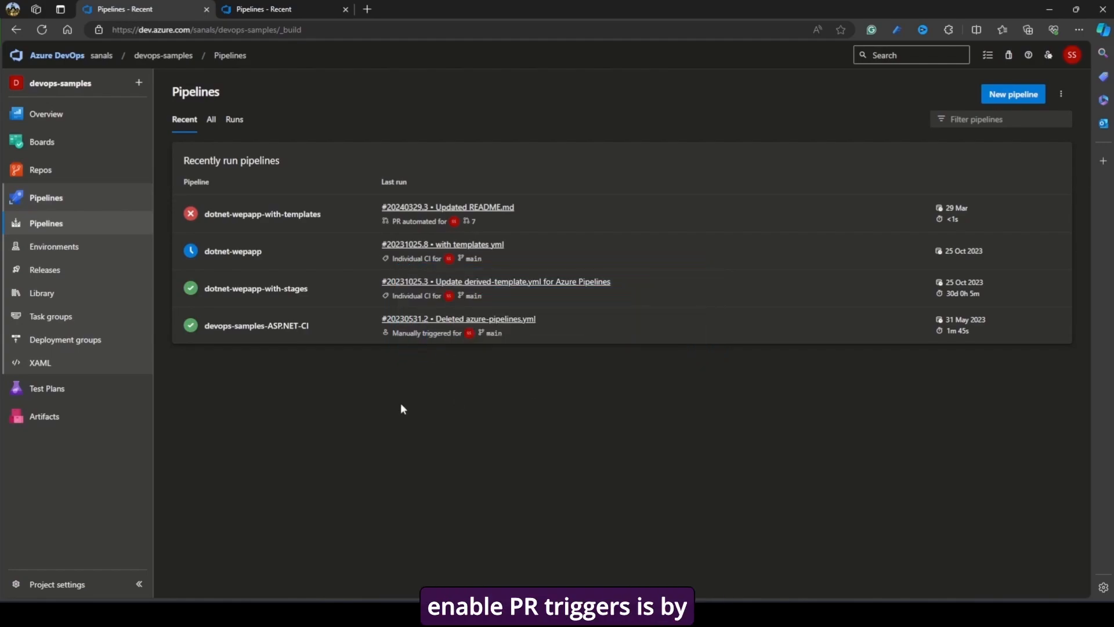
- Open the branch policies of the main branch in the dotnet-wepapp repository
mouse_move(82, 176)
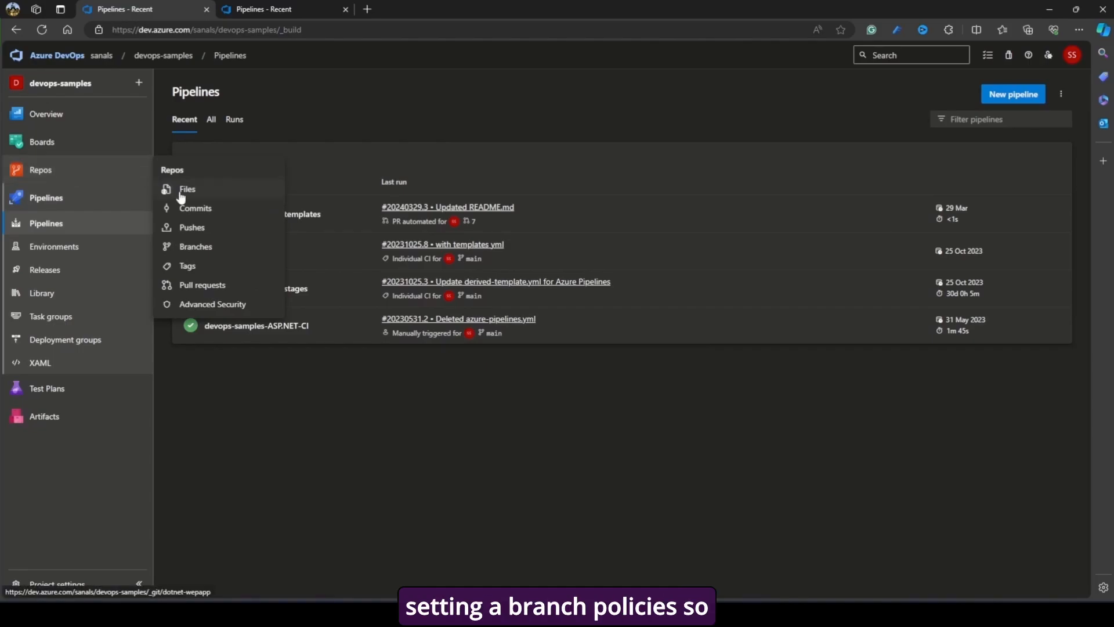
click(243, 254)
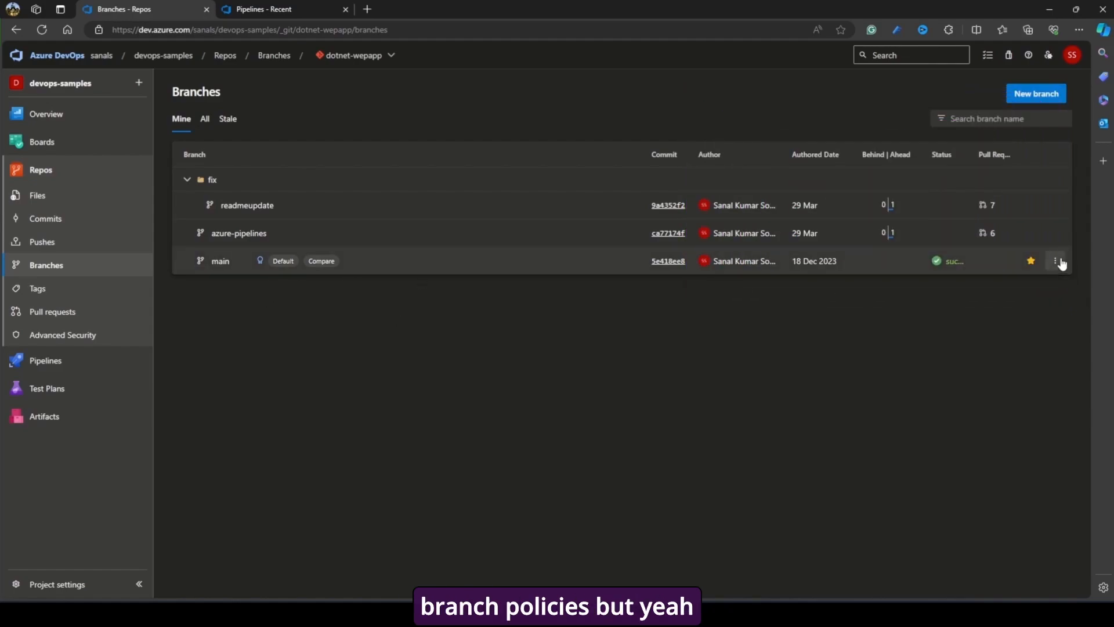
click(1060, 262)
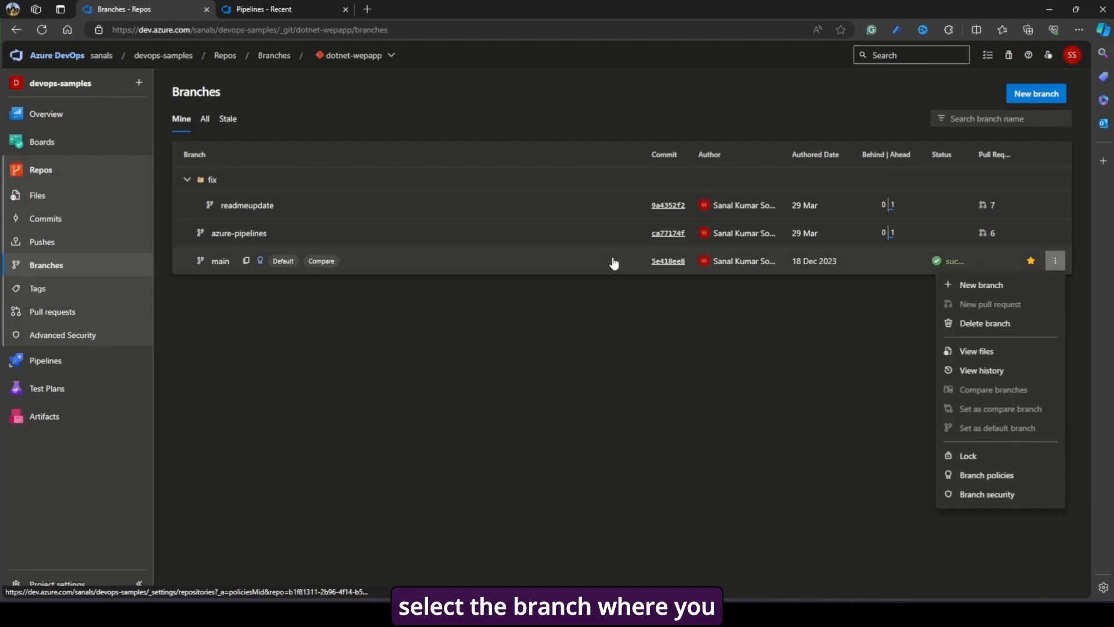
click(986, 475)
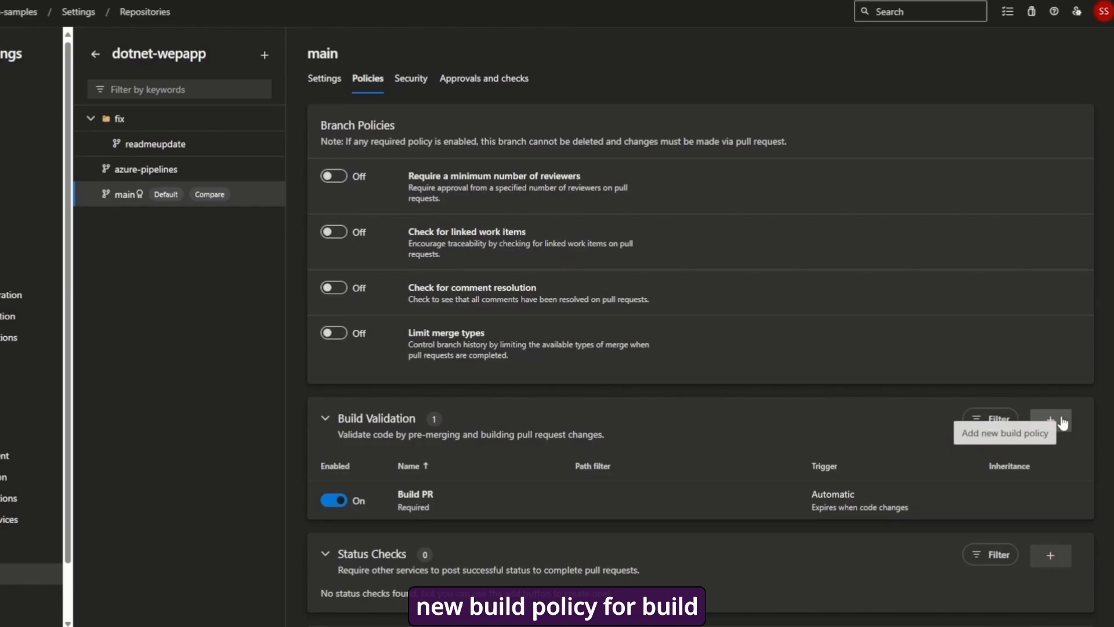
- Examine the Build PR build validation policy and its path filter help, and close it without saving
click(1075, 503)
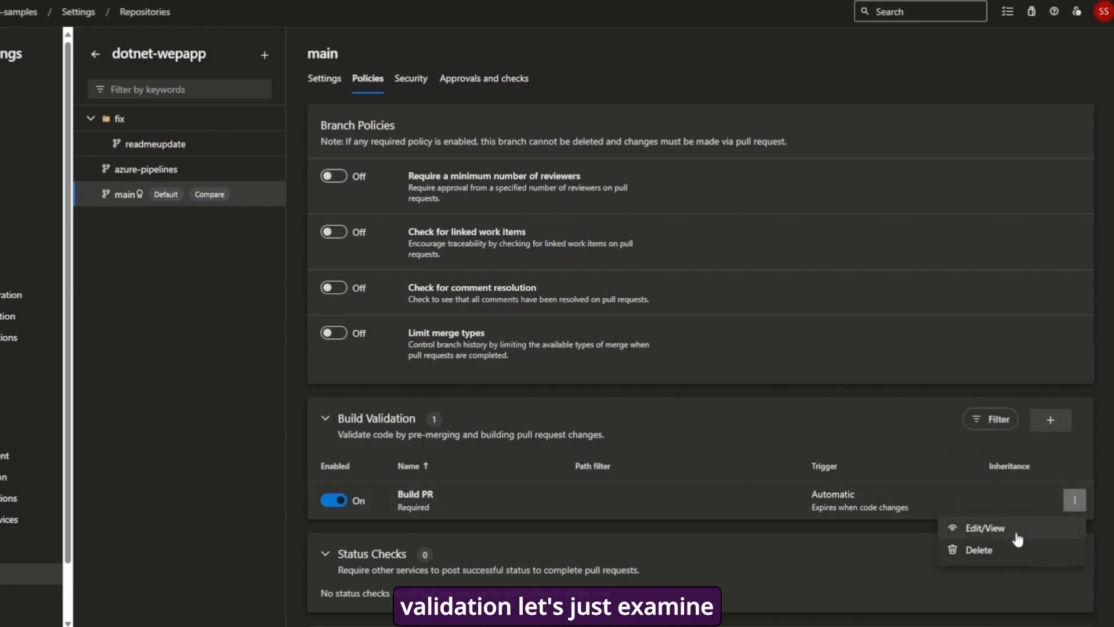
click(1017, 540)
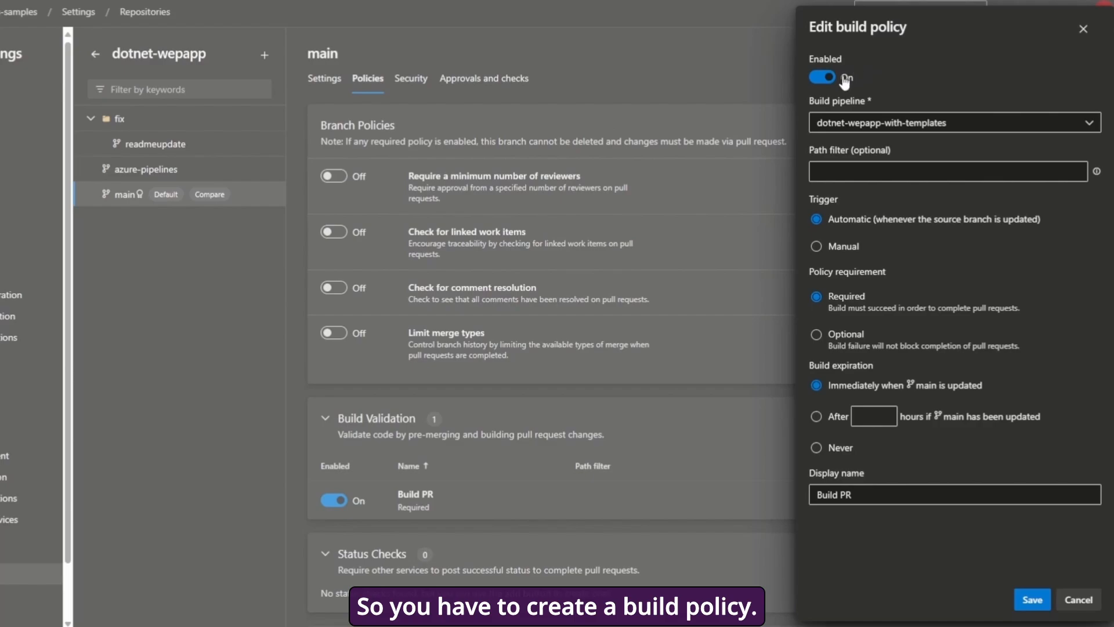
click(898, 165)
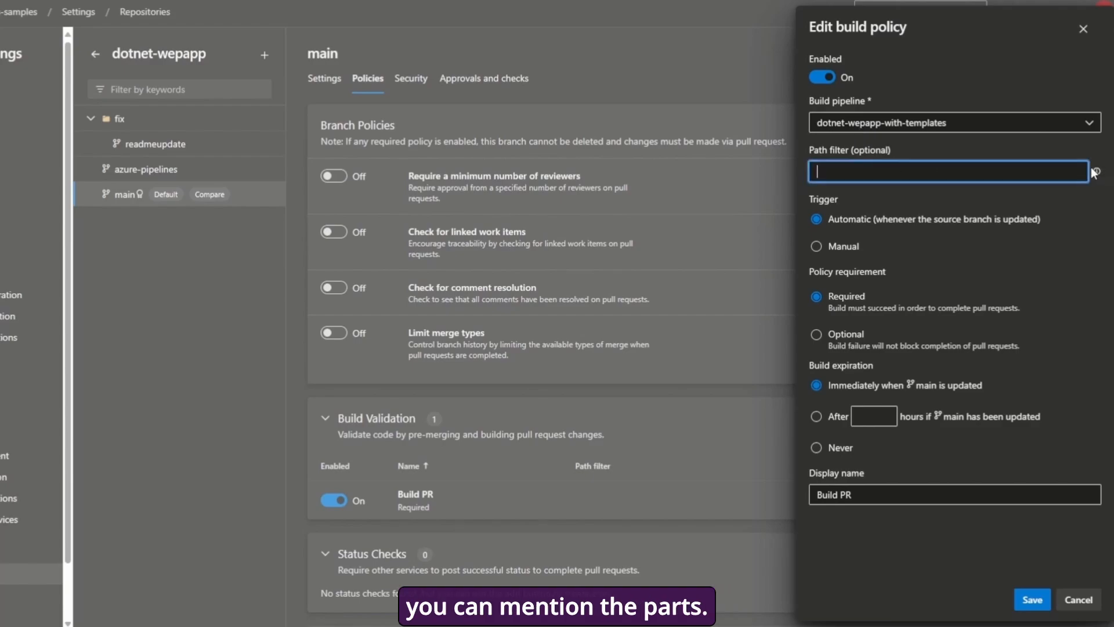
mouse_move(1098, 172)
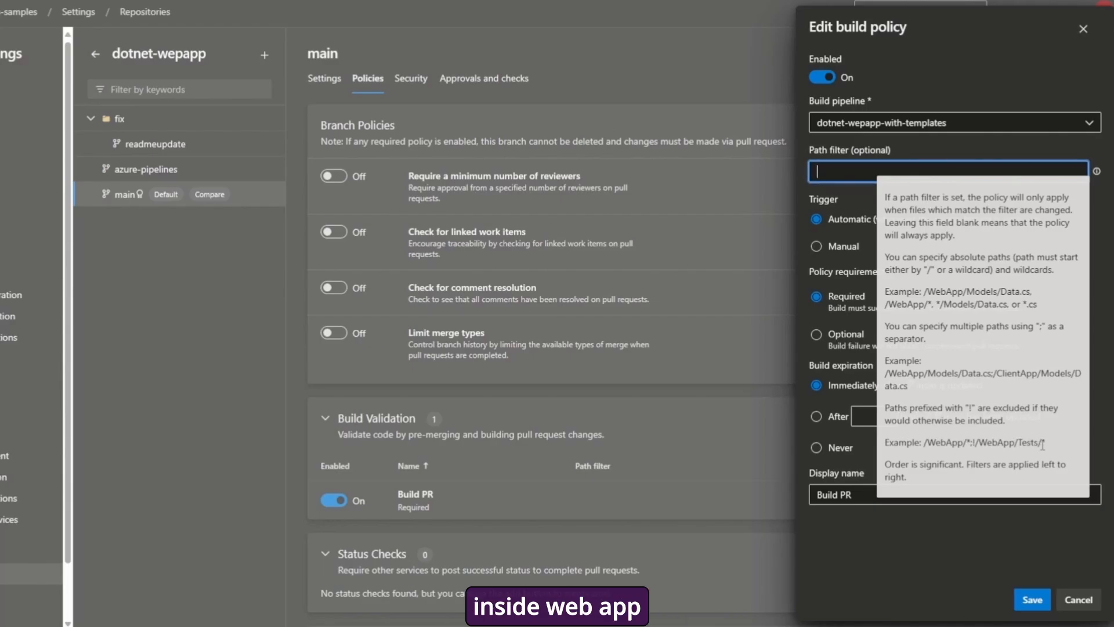
click(1098, 172)
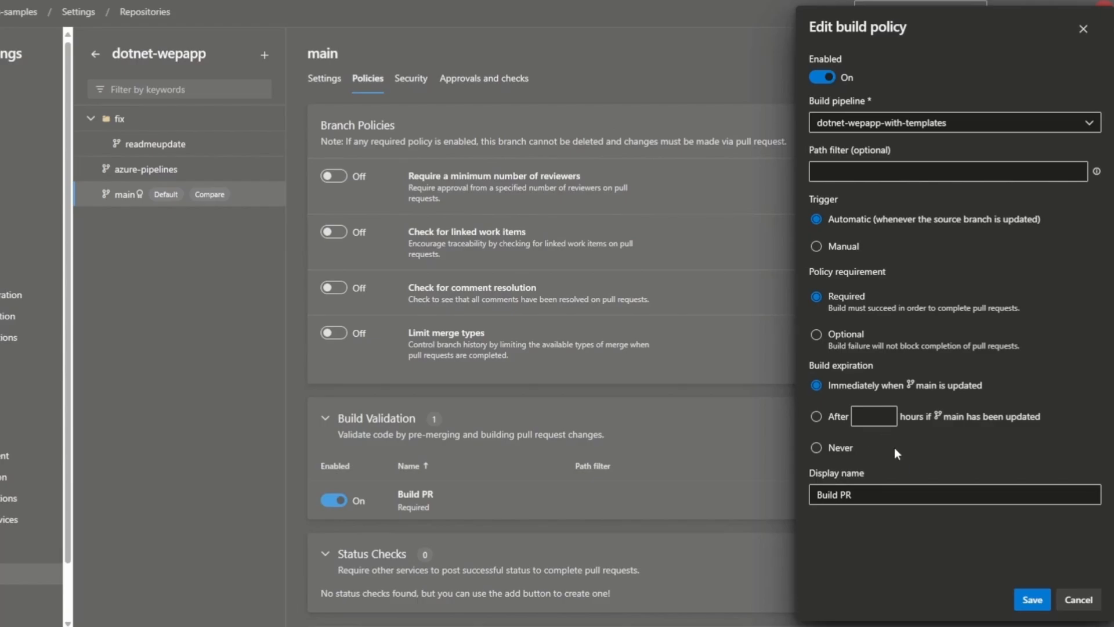
click(1086, 601)
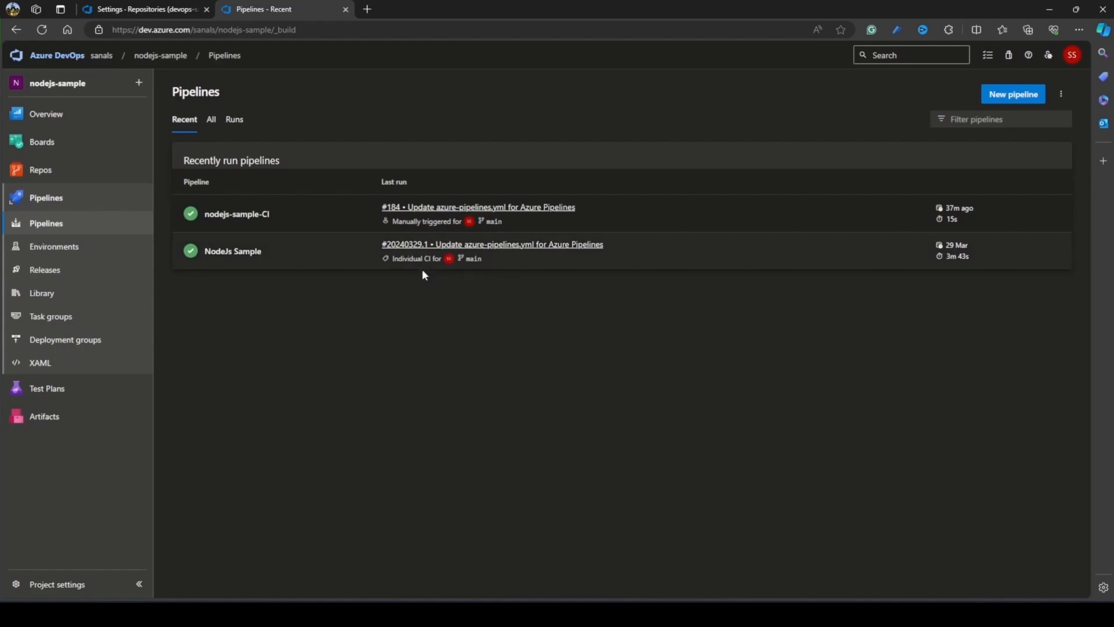
- Open the NodeJs Sample pipeline in the nodejs-sample project for editing and add a pr section with the entry main below its trigger
click(1003, 269)
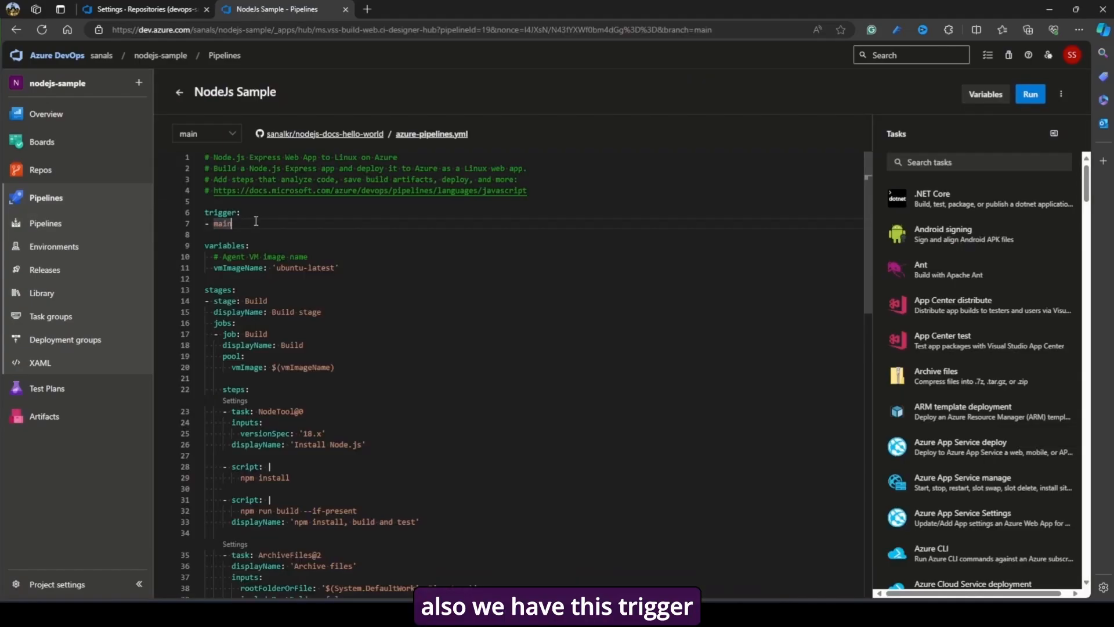
key(Return)
key(Return)
key(ctrl+z)
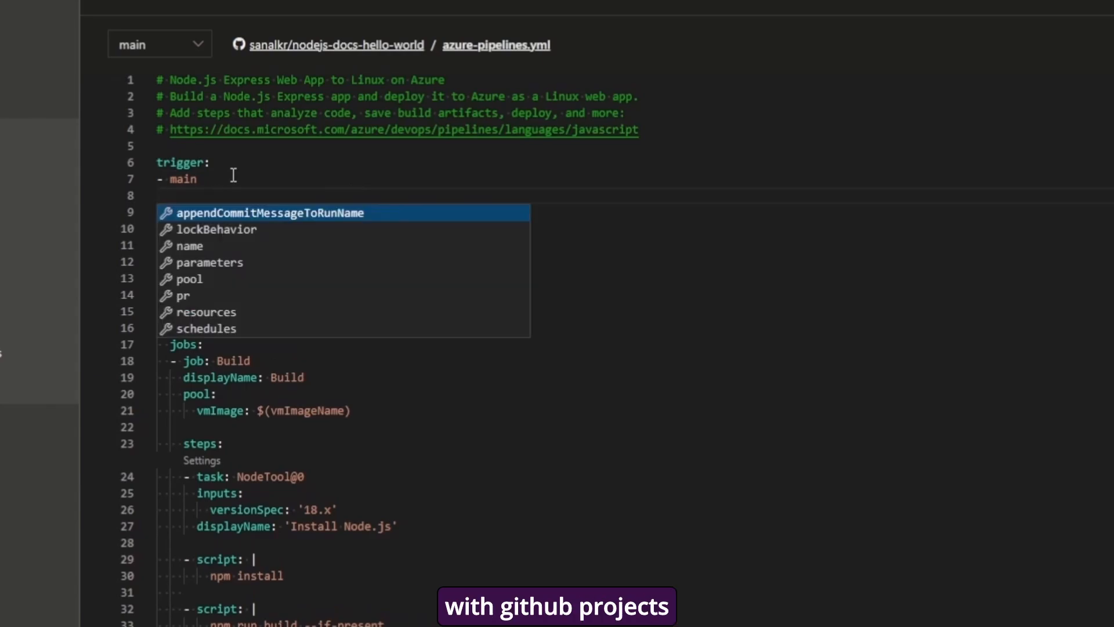
key(Escape)
key(Return)
key(Escape)
text(pr)
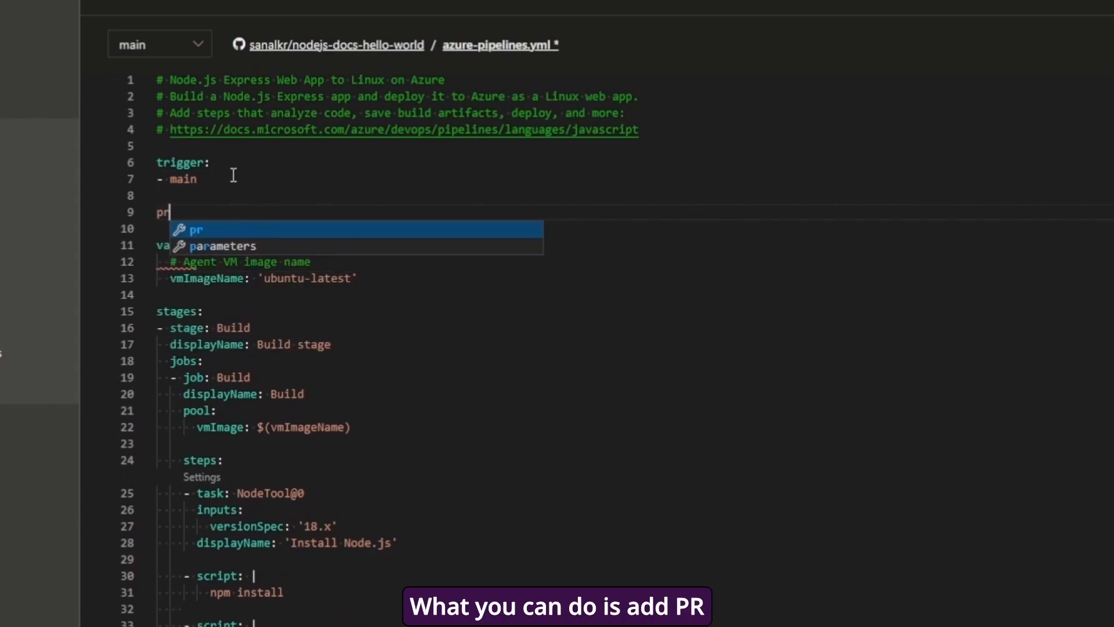
text(:)
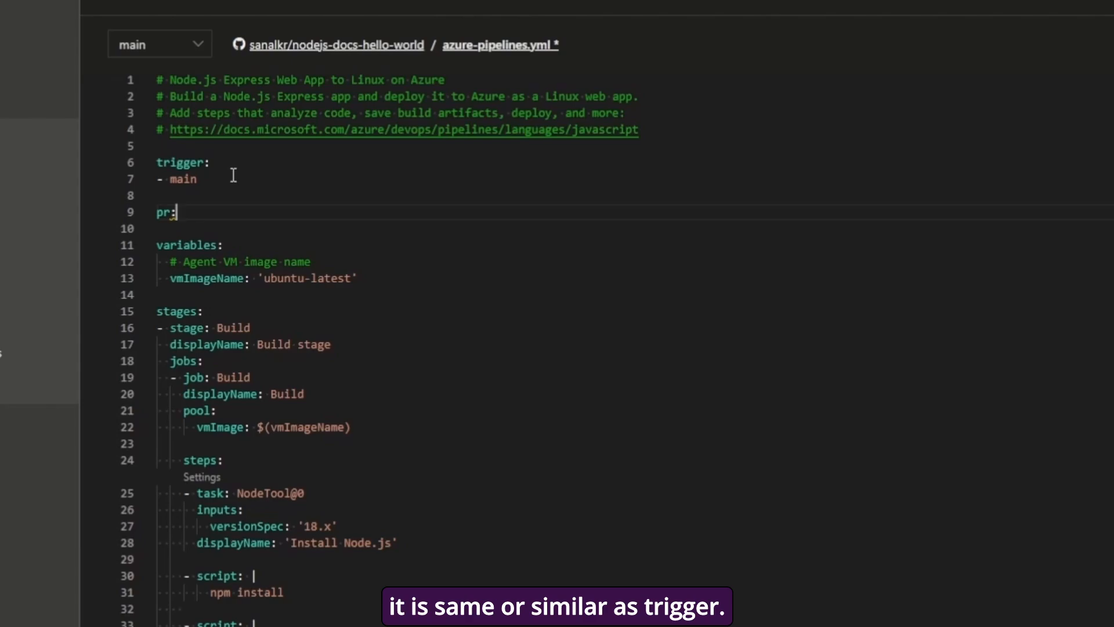
key(Return)
text(- main)
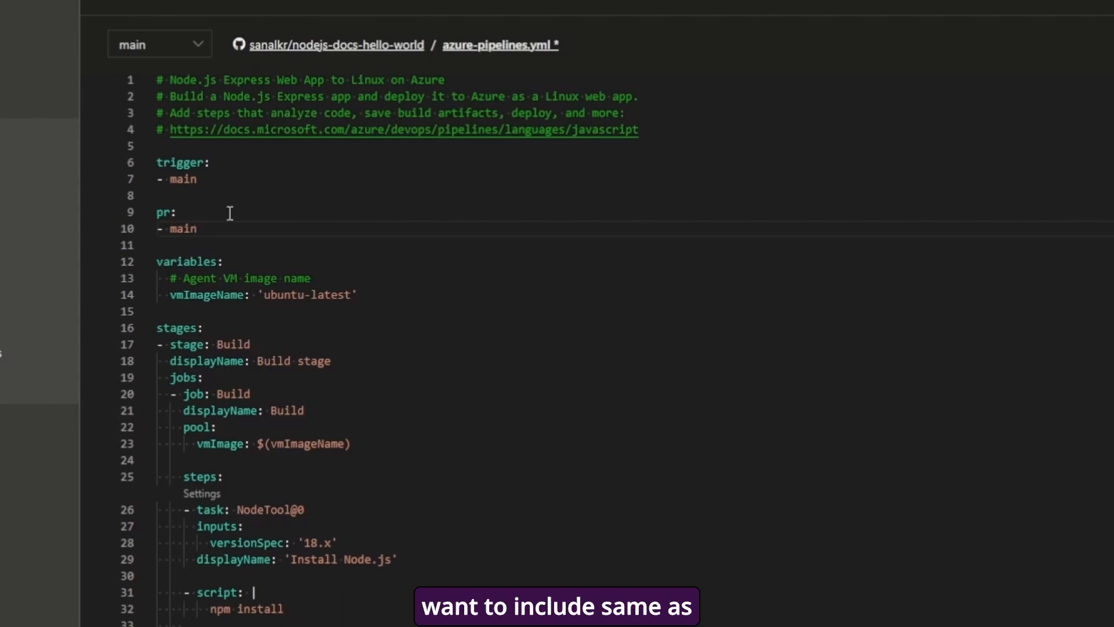
- Replace the pr section's plain main entry with a branches filter that includes main
key(shift+Home)
key(BackSpace)
key(ctrl+space)
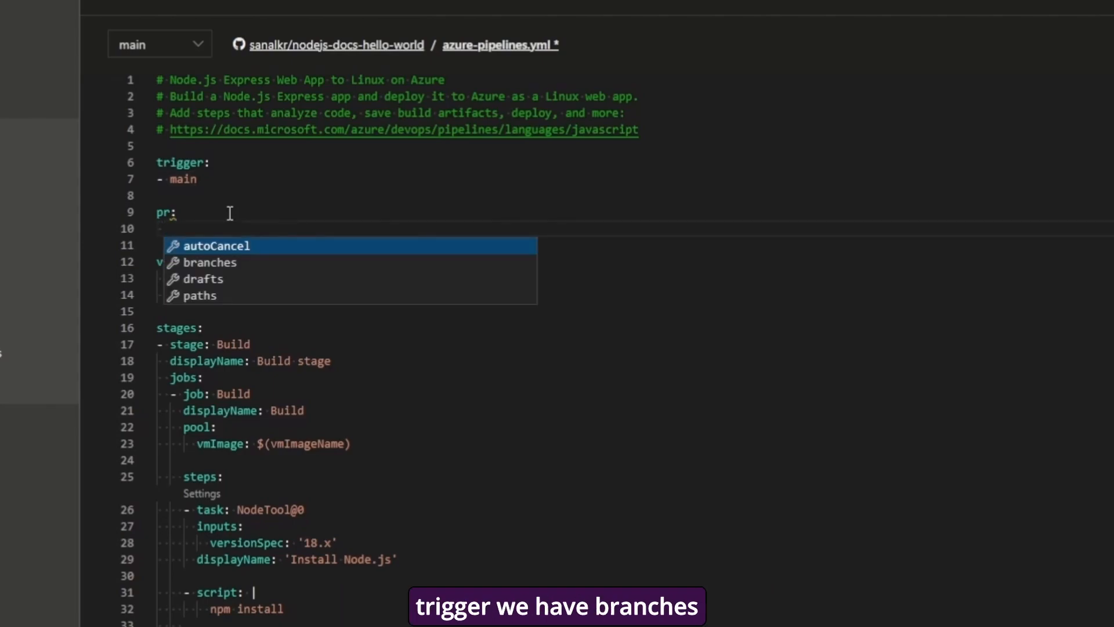
key(Down)
key(Return)
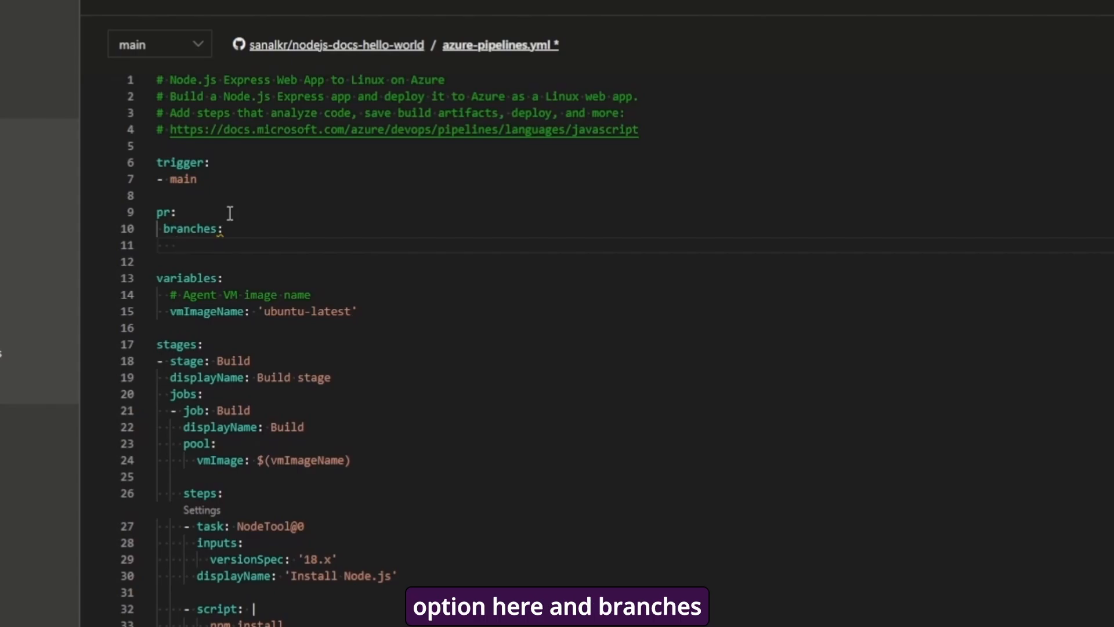
key(ctrl+space)
key(Down)
key(Return)
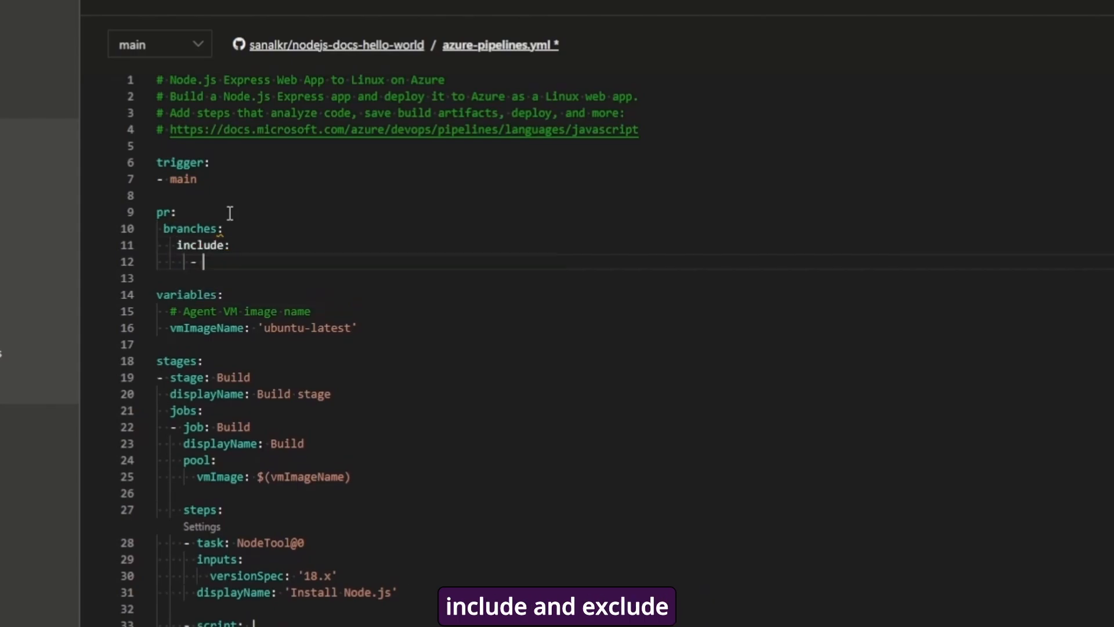
text(main)
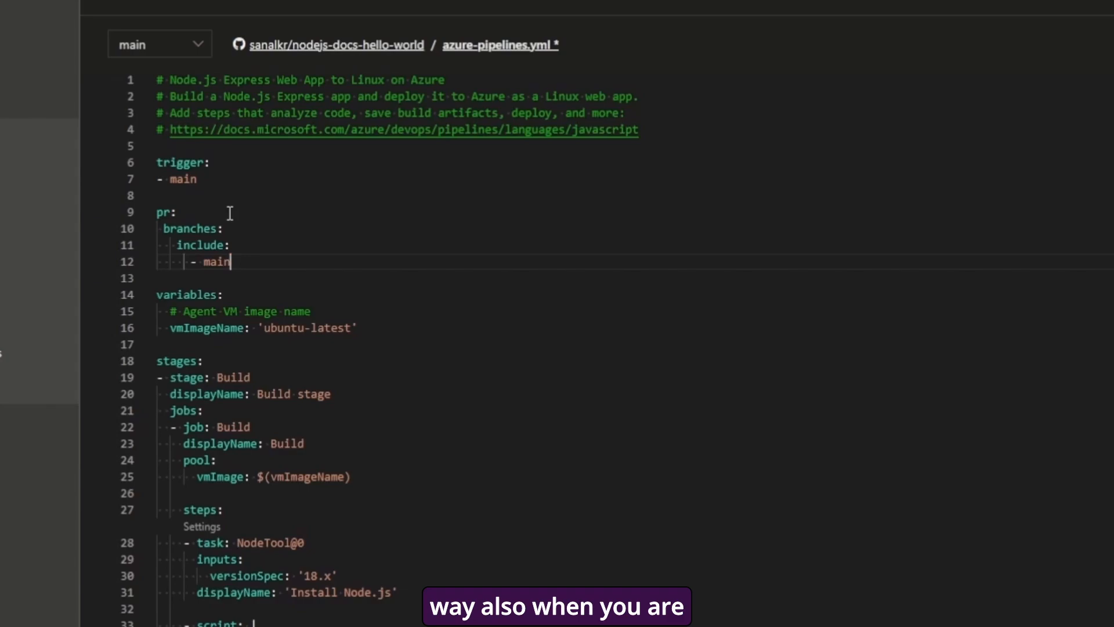
- Add a paths filter that includes webapp to the pr section, below its branches filter
key(Return)
key(ctrl+space)
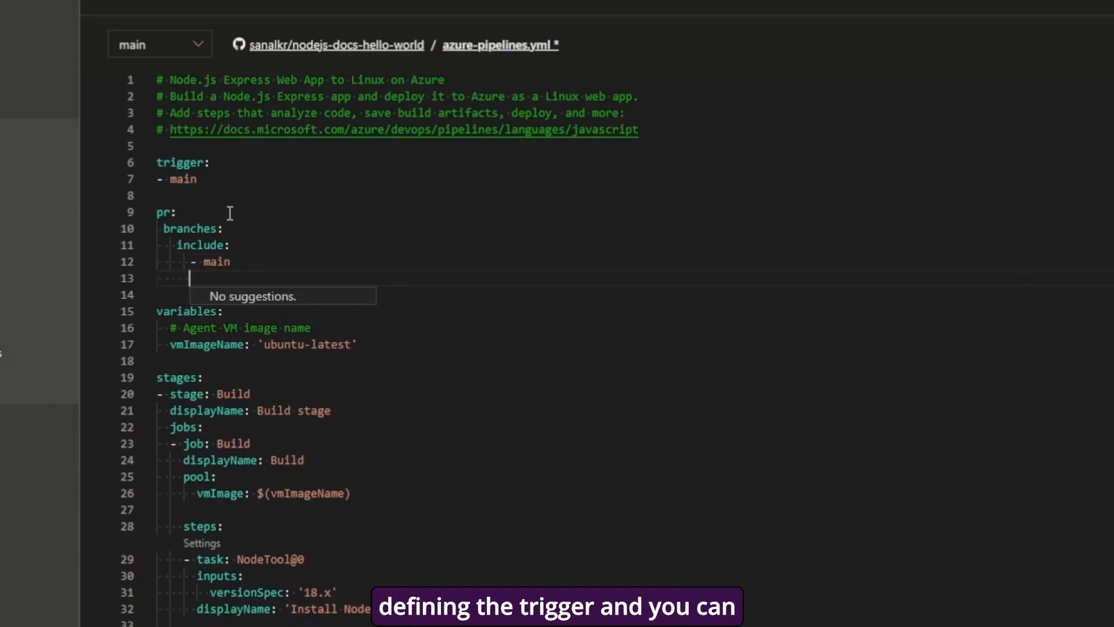
key(Escape)
key(BackSpace)
key(BackSpace)
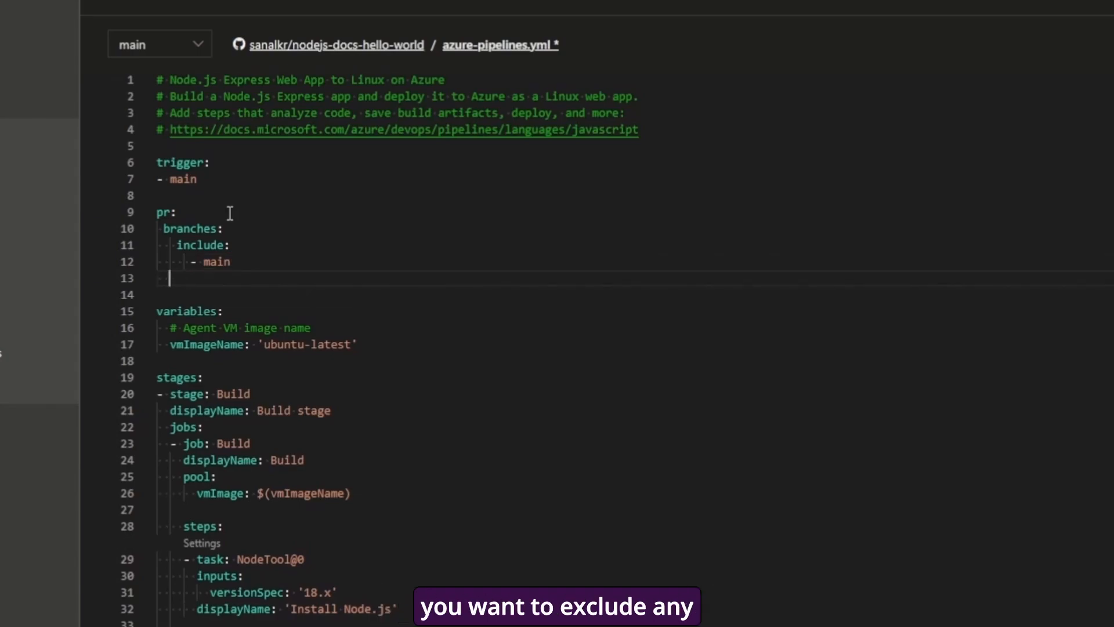
key(ctrl+space)
key(Escape)
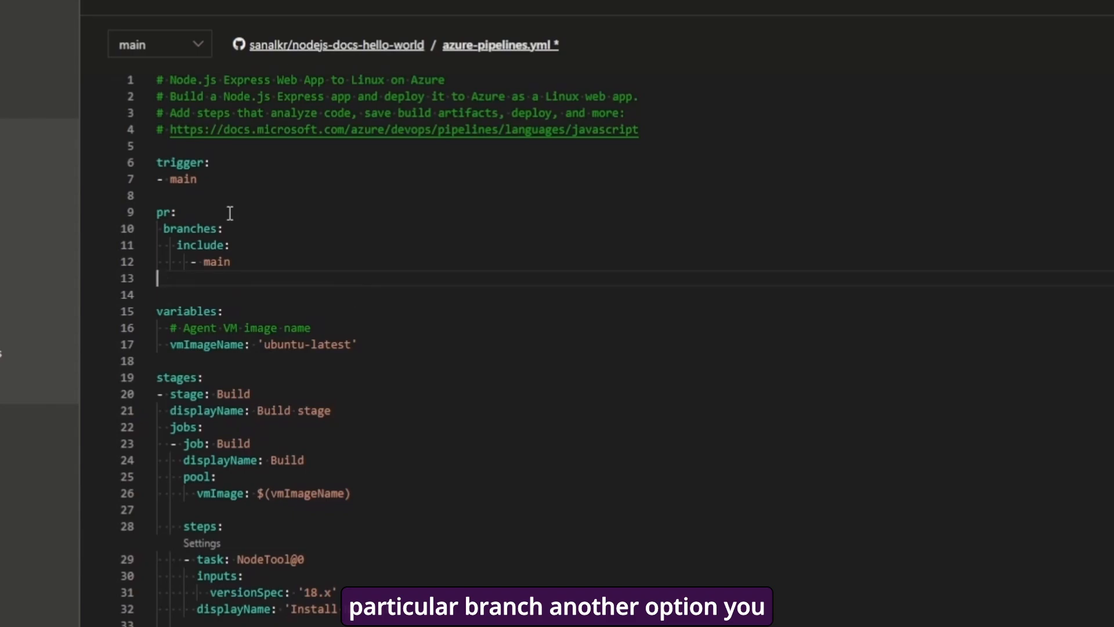
key(ctrl+space)
key(Down)
key(Down)
key(Return)
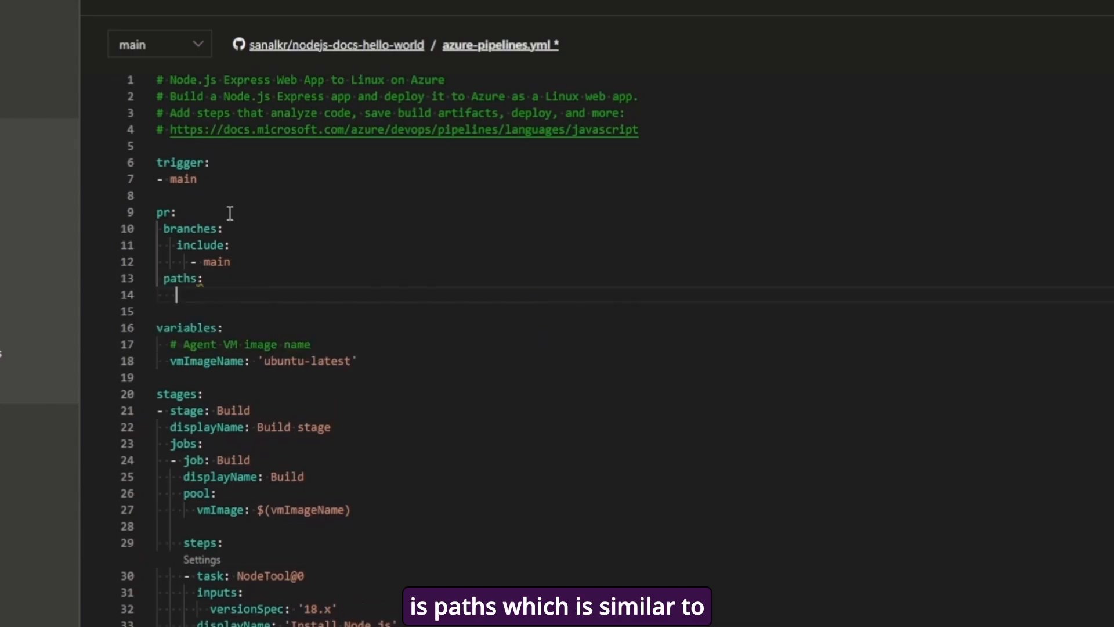
text(in)
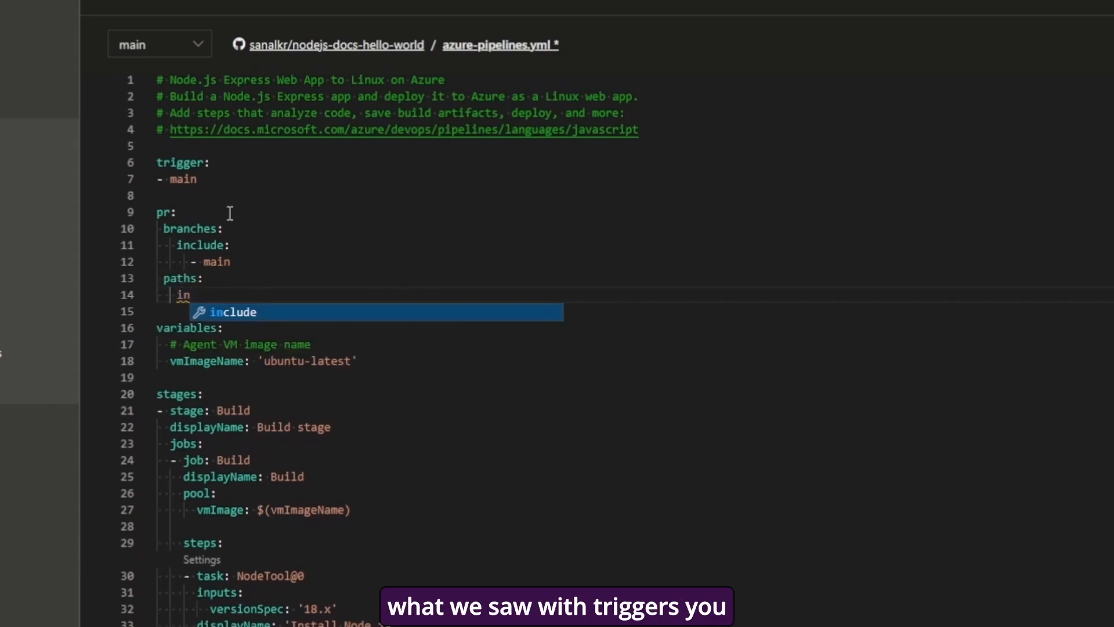
key(Return)
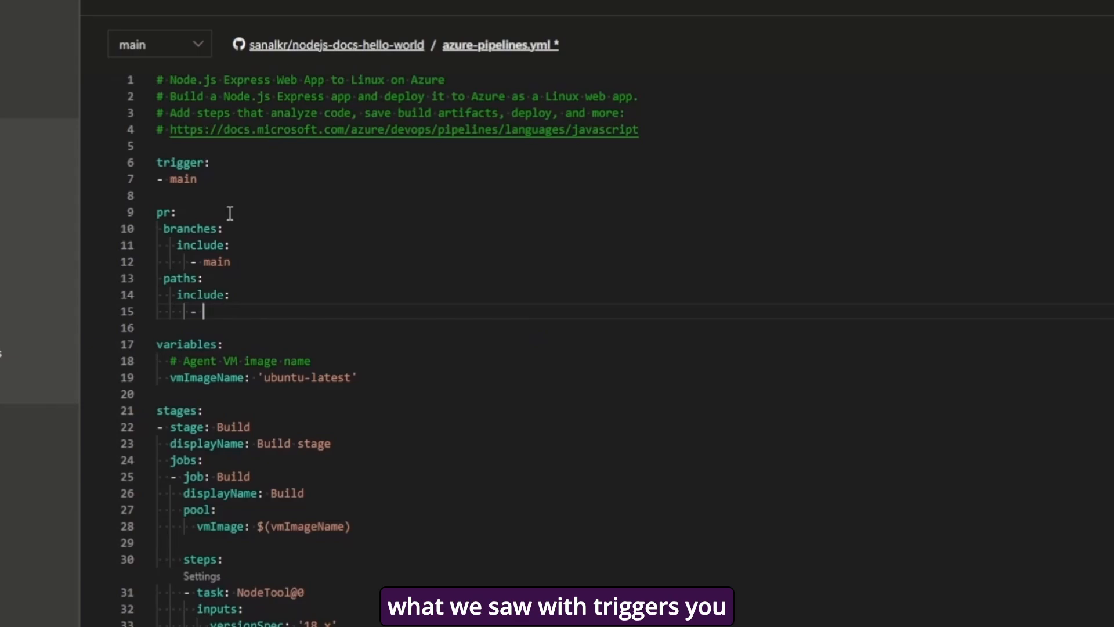
text(webapp)
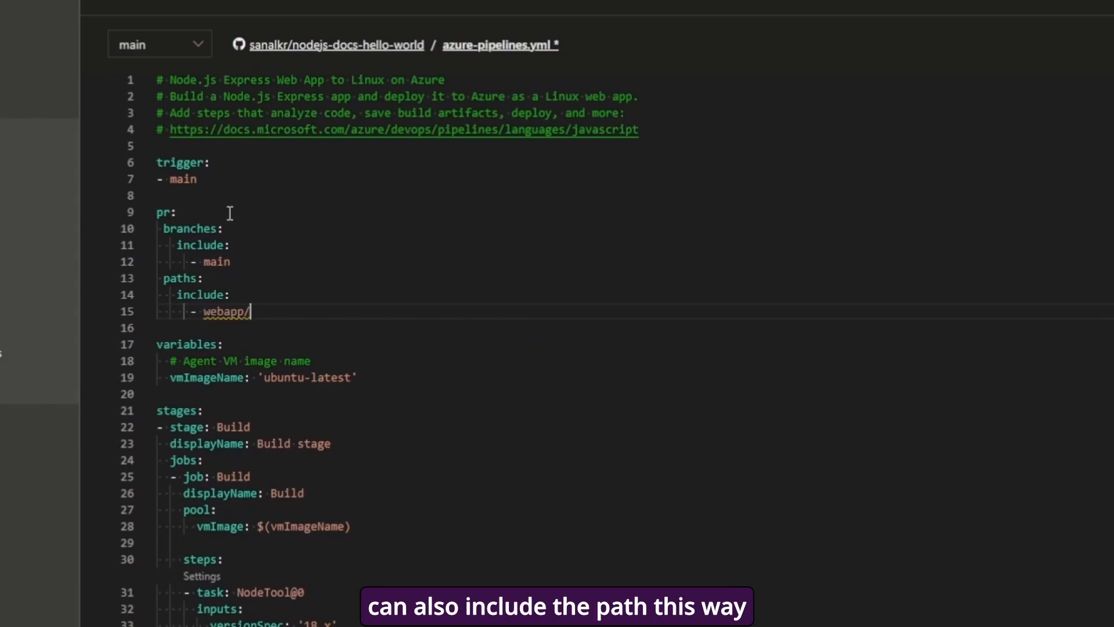
- Add a drafts setting with the value false at the end of the pr section
key(Return)
key(BackSpace)
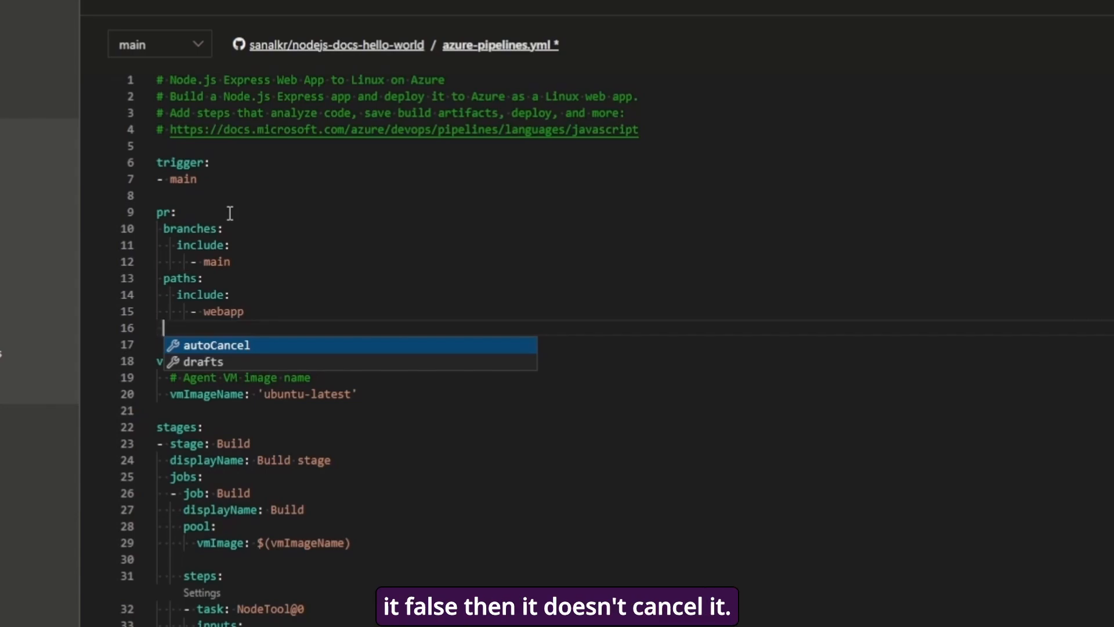
key(Down)
key(Return)
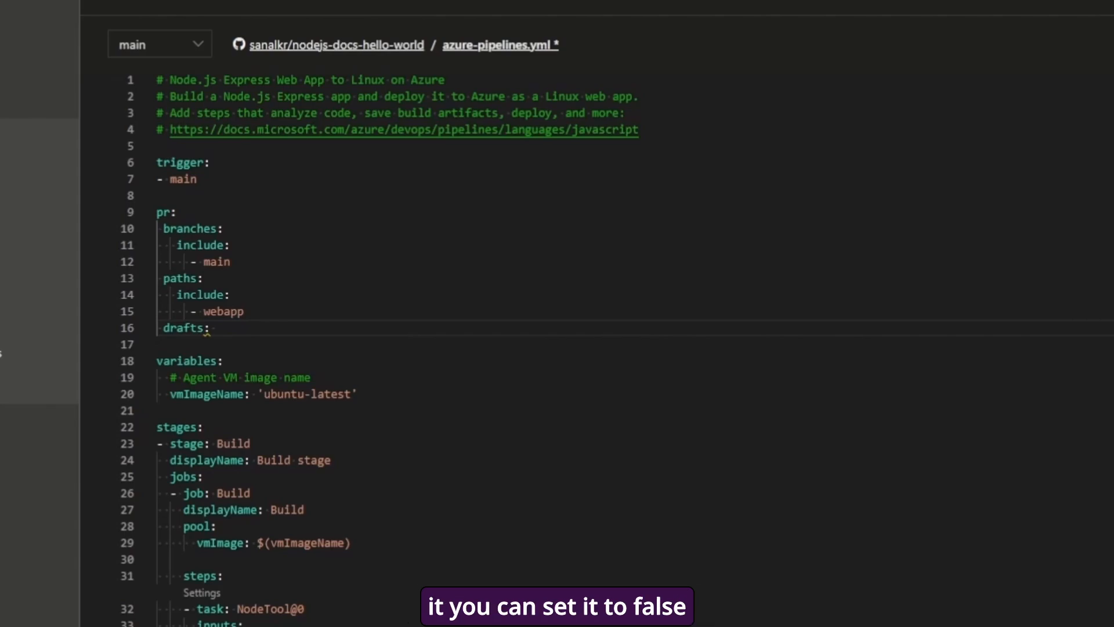
text(false)
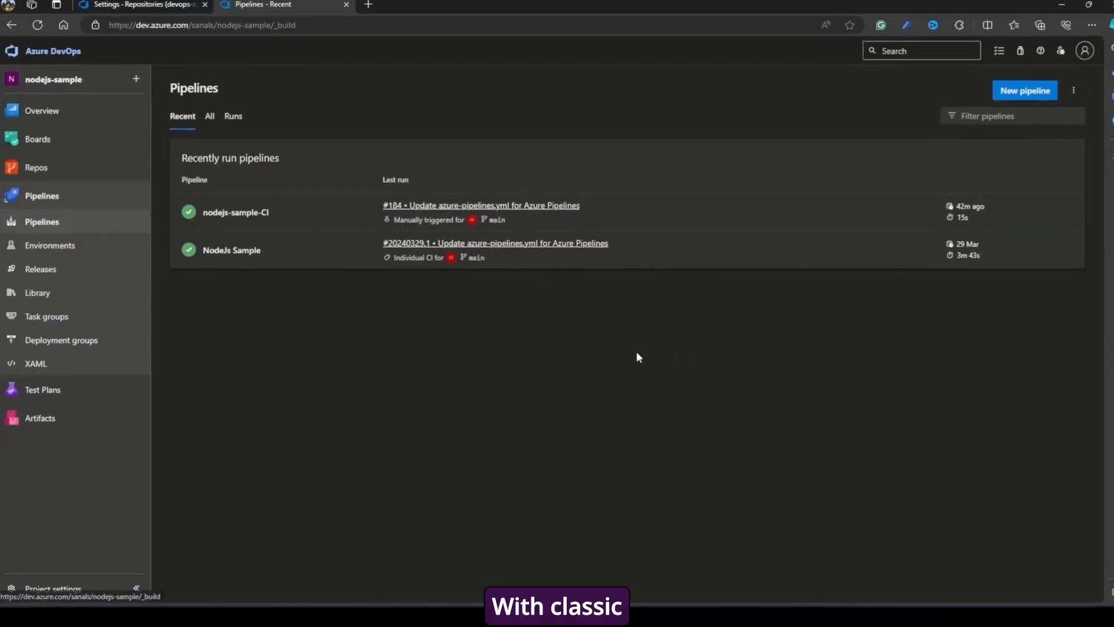
- Open the classic nodejs-sample-CI pipeline for editing and examine its pull request validation trigger options, including the forks setting
click(1056, 216)
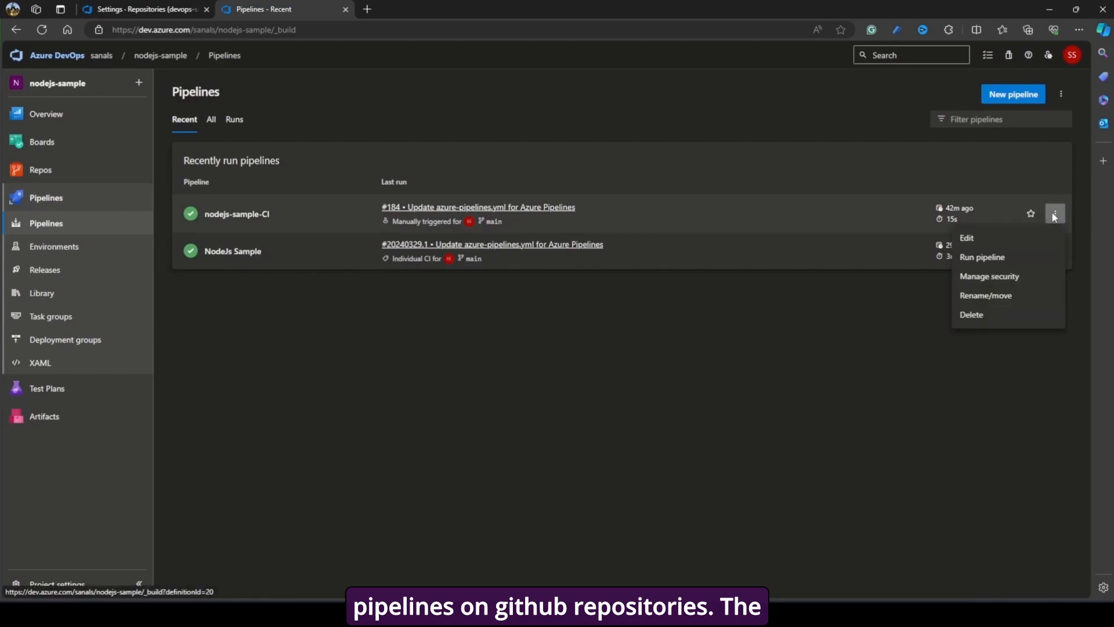
click(999, 242)
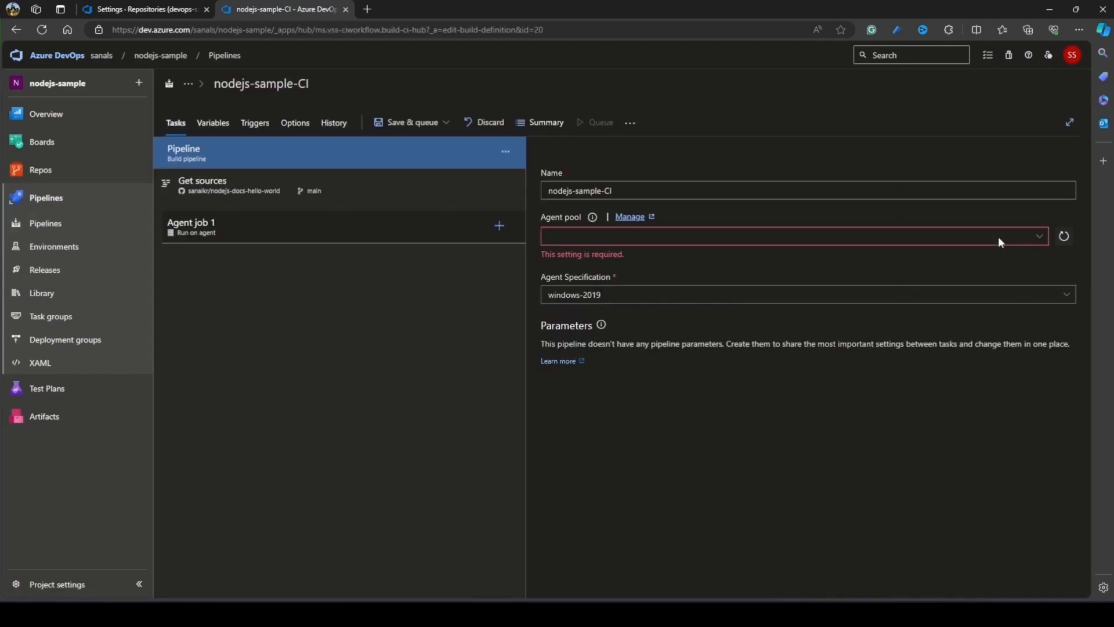
click(255, 123)
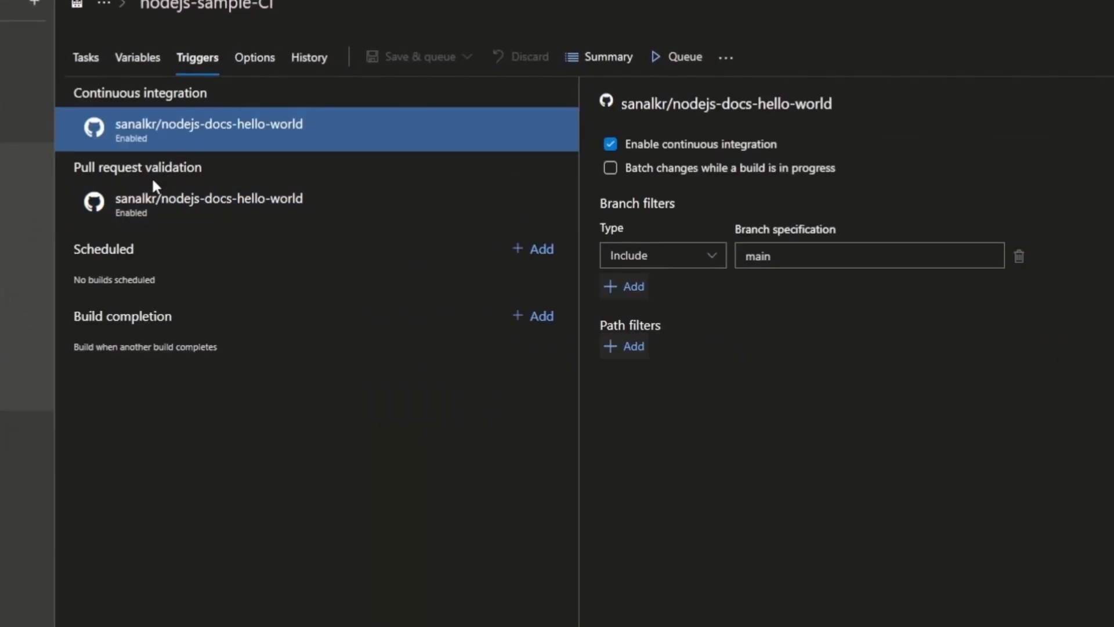
click(182, 205)
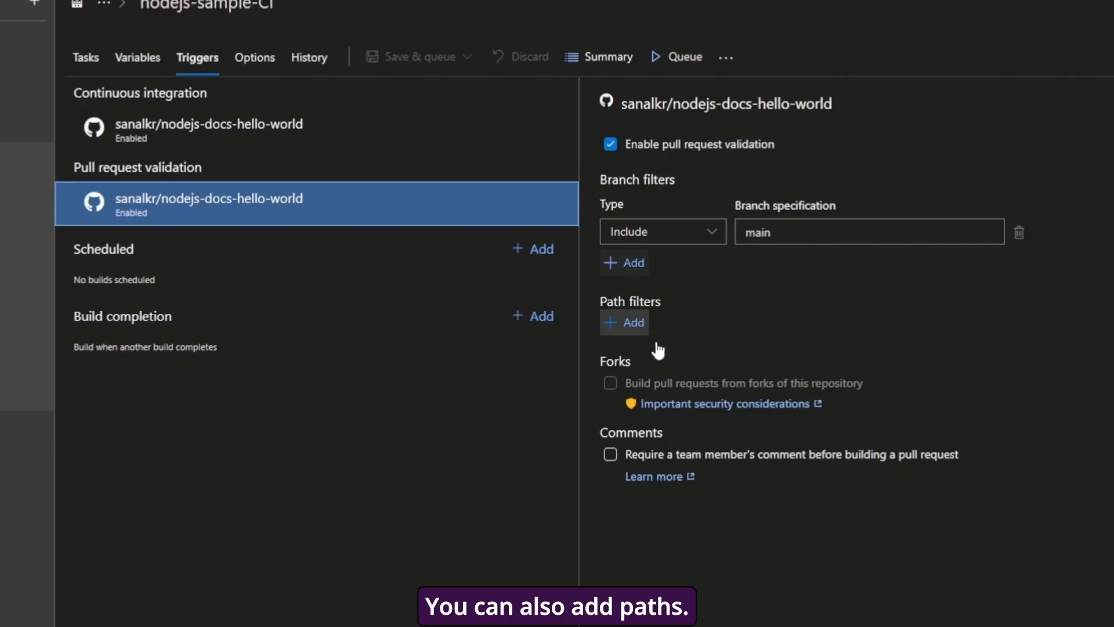
mouse_move(665, 382)
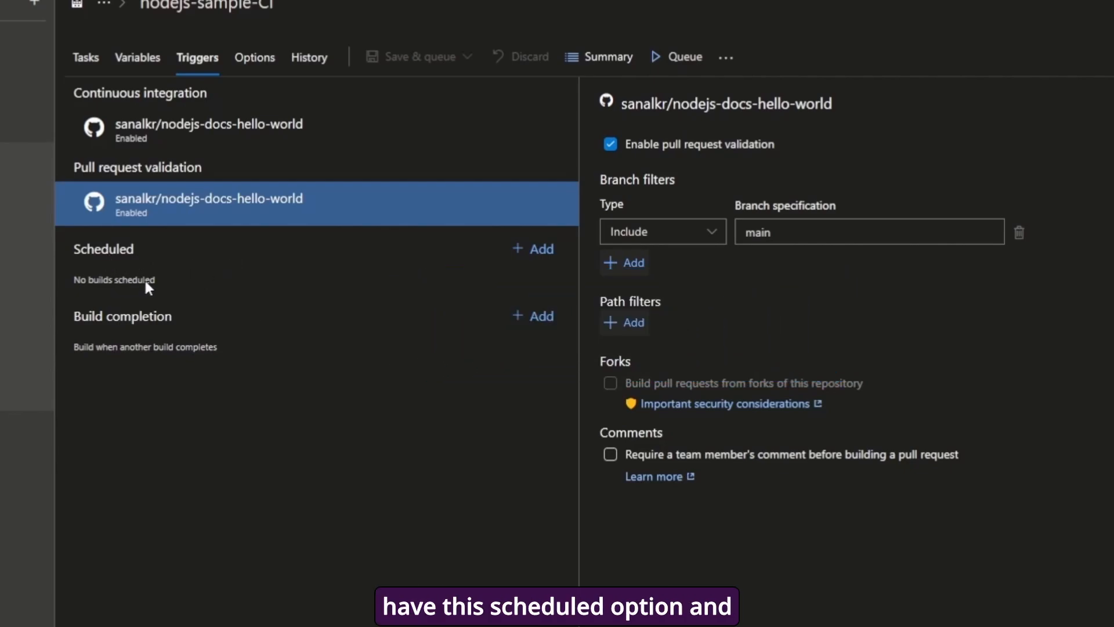
- Add multiple scheduled triggers to nodejs-sample-CI, including Mon through Fri at 6:00 and at 4:00, for the main branch
click(532, 260)
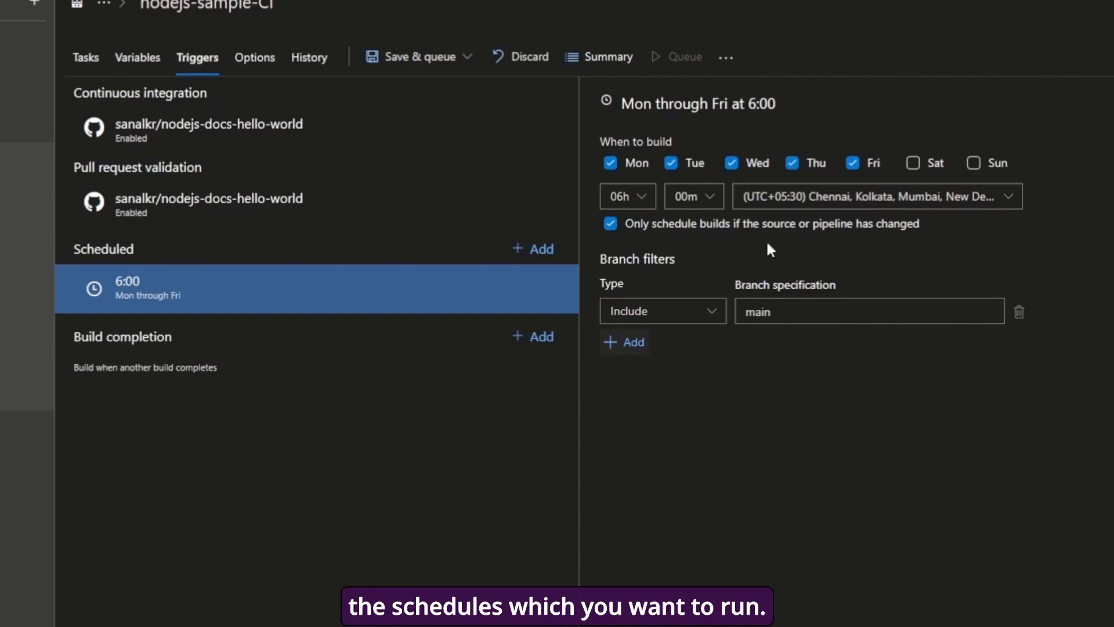
click(539, 253)
click(525, 271)
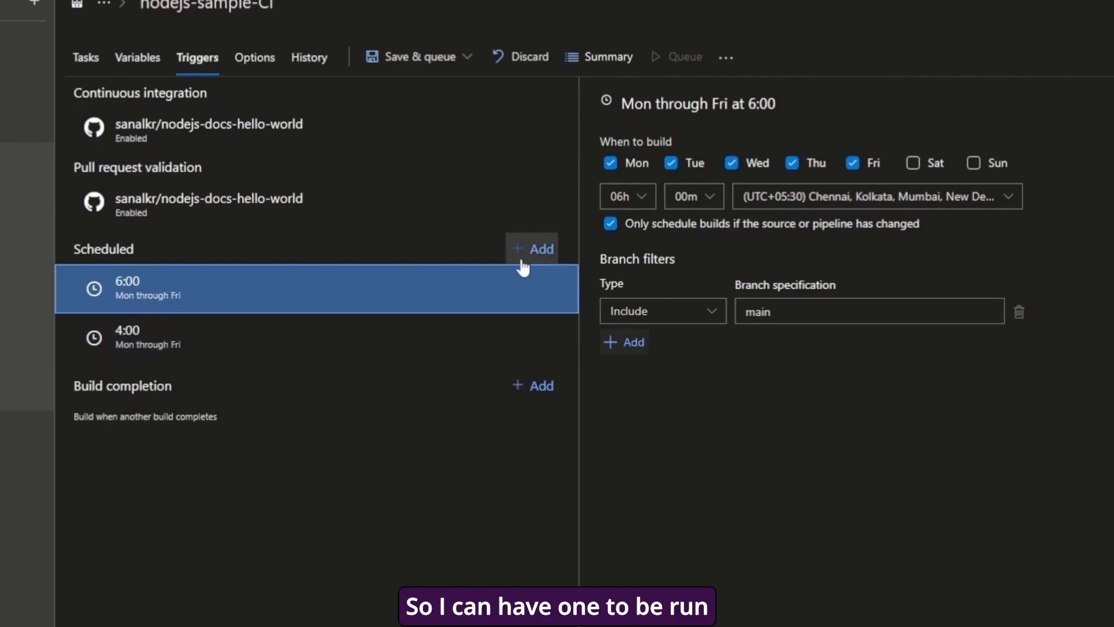
click(422, 322)
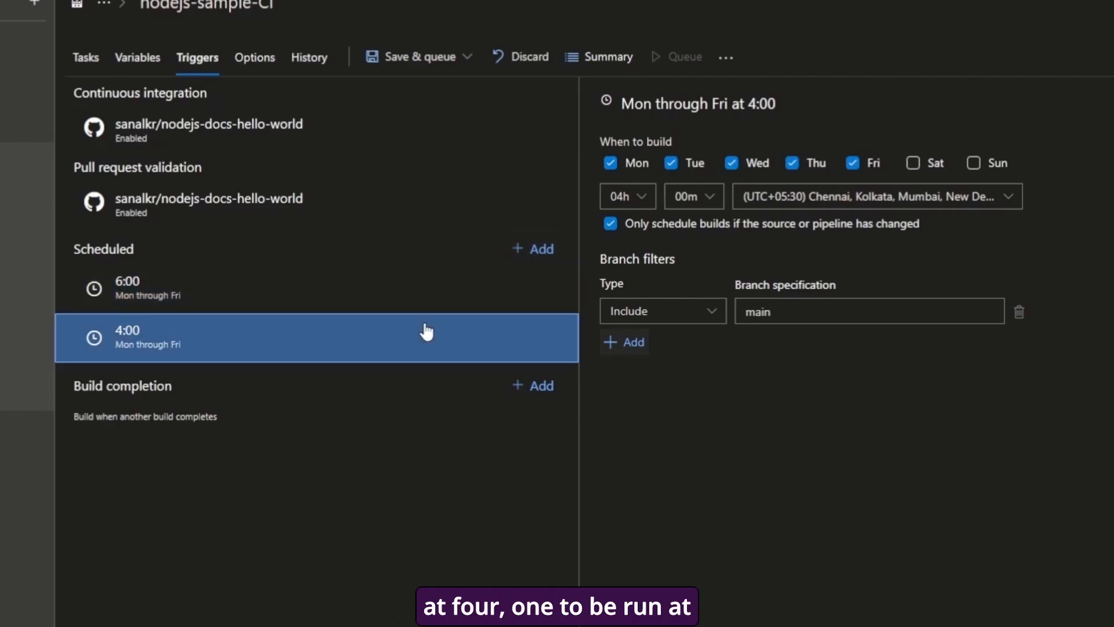
click(533, 250)
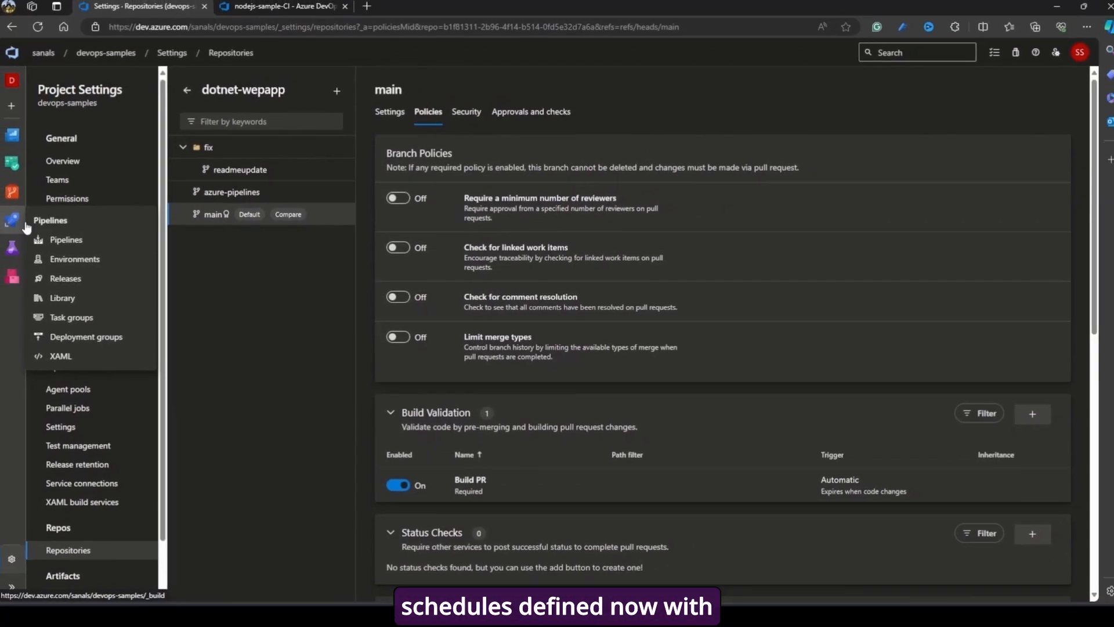
- Open the dotnet-wepapp-with-templates pipeline of the devops-samples project for editing, at the blank line below its trigger
click(62, 246)
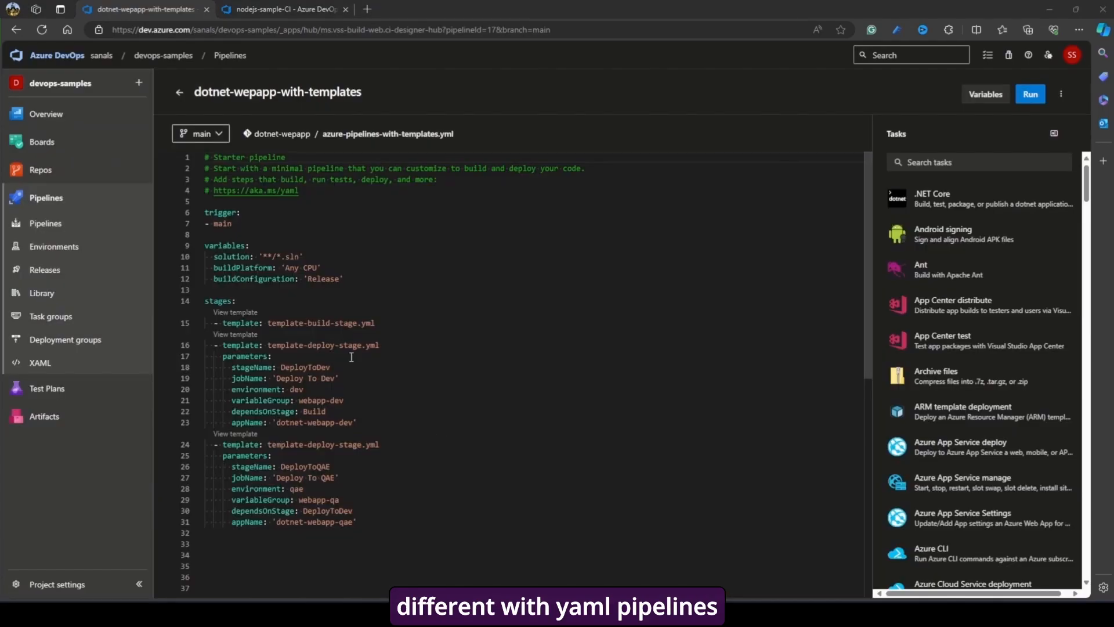
click(317, 216)
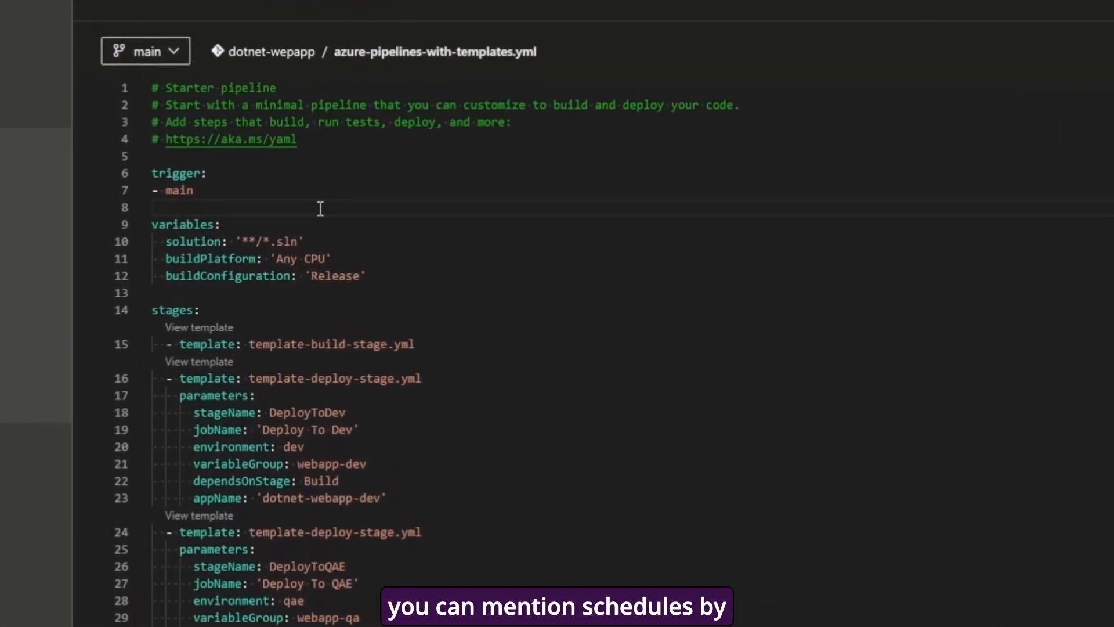
- Add a schedules section below the trigger with the cron entry 0 0 * * * and the comment #Every day at 12:00 AM
key(Return)
key(ctrl+space)
key(Down)
key(Down)
key(Down)
key(Down)
key(Down)
key(Down)
key(Down)
key(Return)
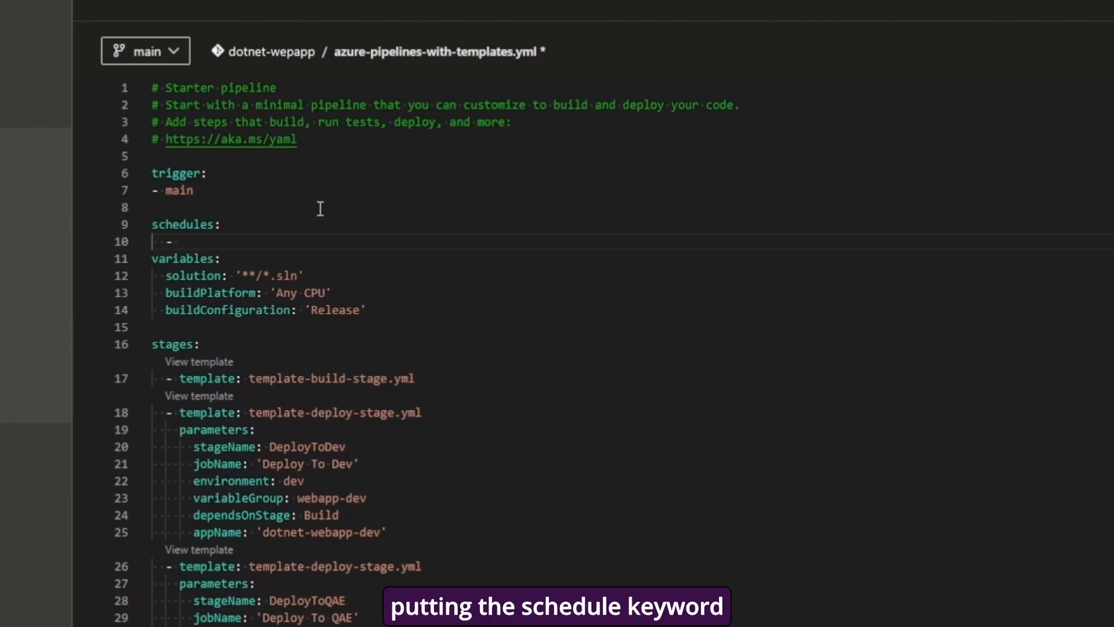
text(cro)
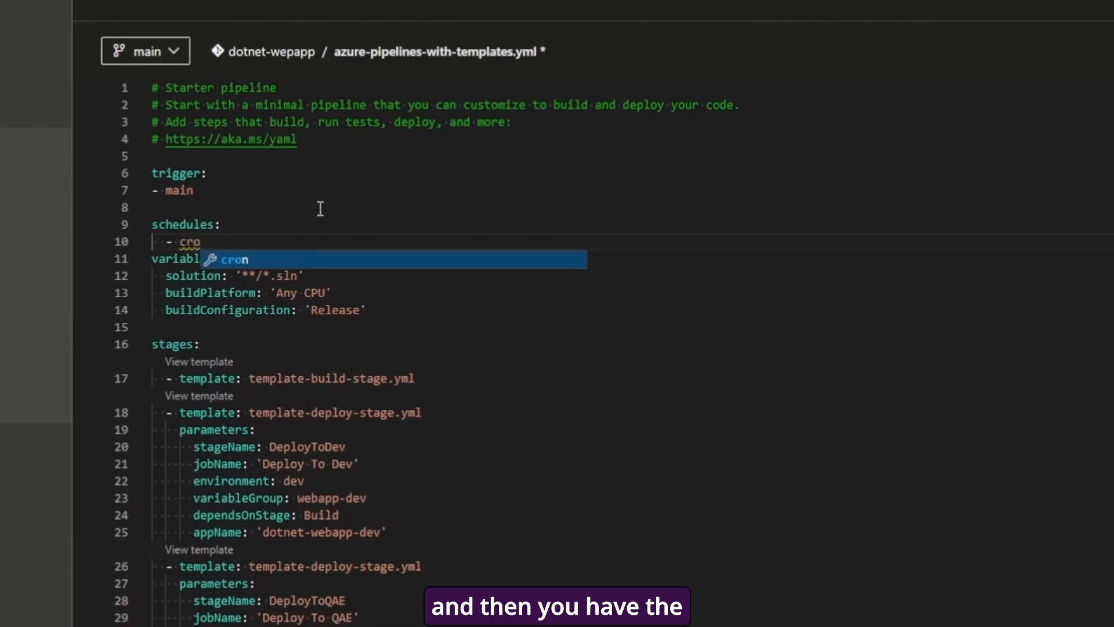
key(Return)
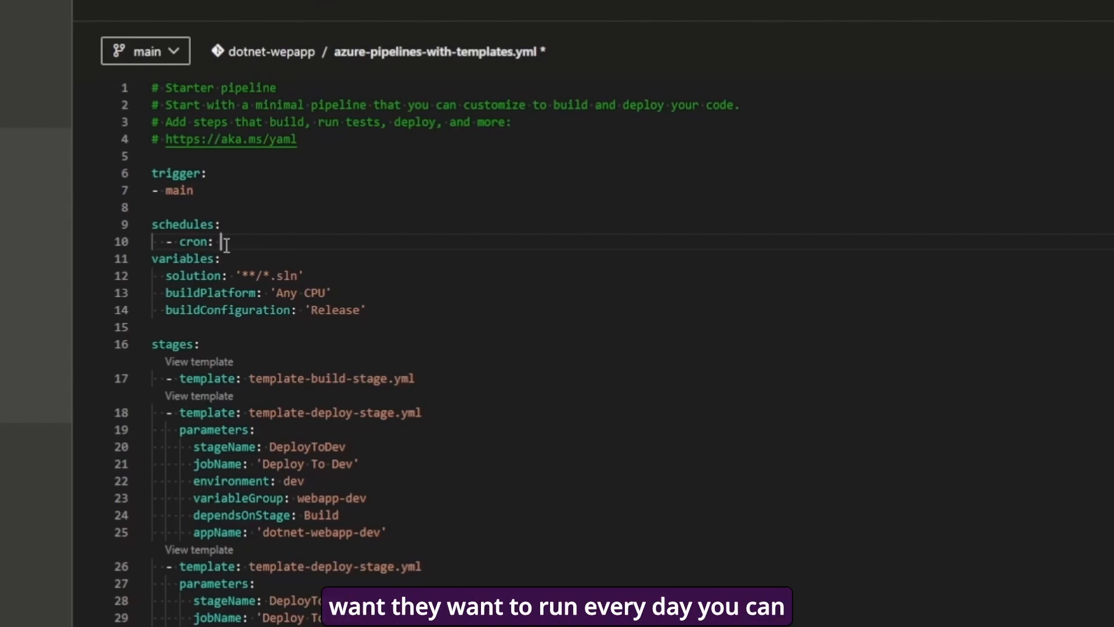
text(0 0 * * * #Every day at 12:00 AM)
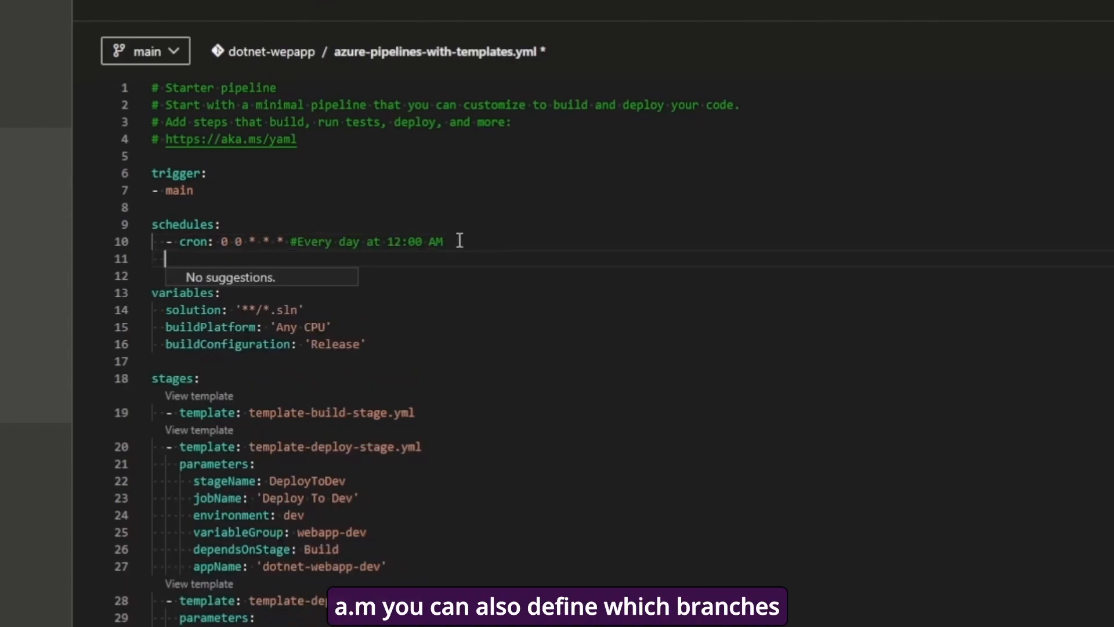
- Add a branches filter that includes main to the cron schedule
key(Tab)
key(ctrl+space)
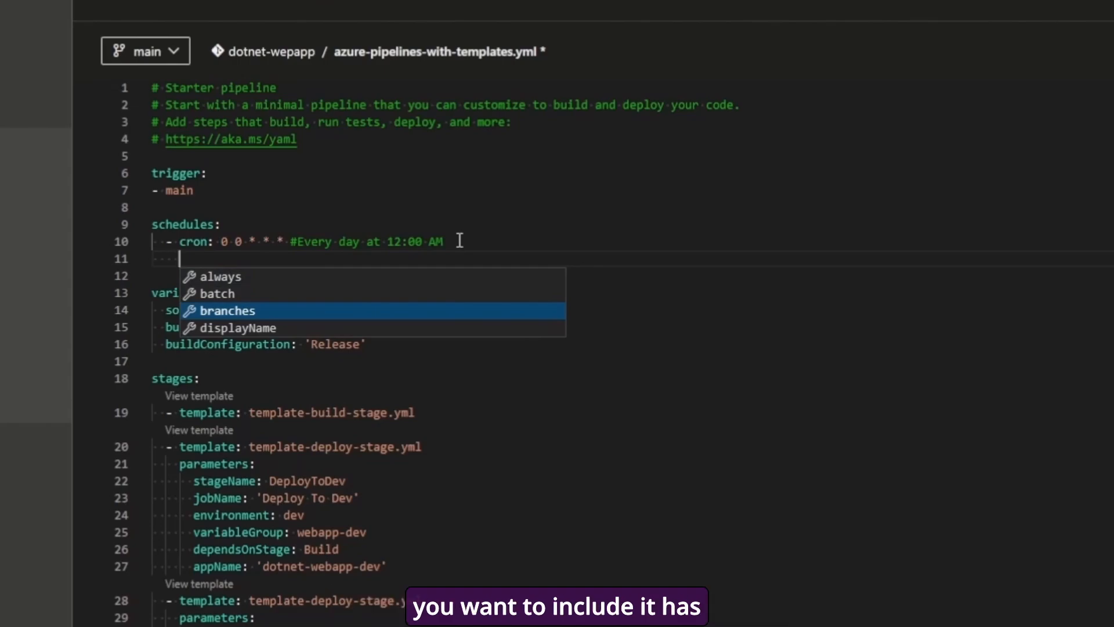
key(Return)
text(in)
key(Return)
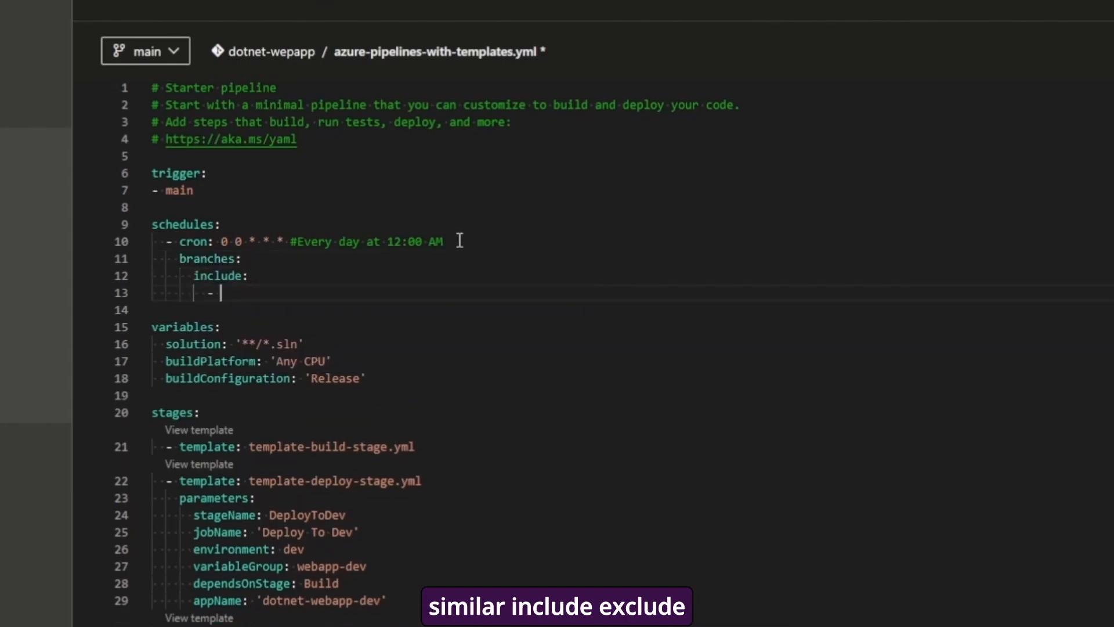
text(main)
key(Return)
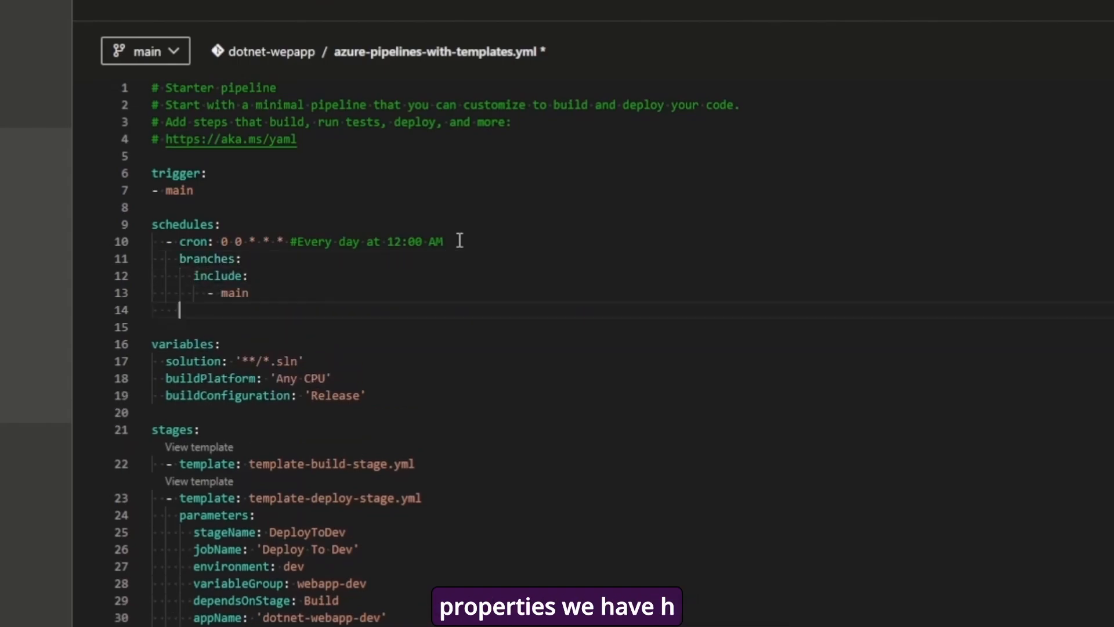
- Set batch to true and always to false for the cron schedule
text(batch: true)
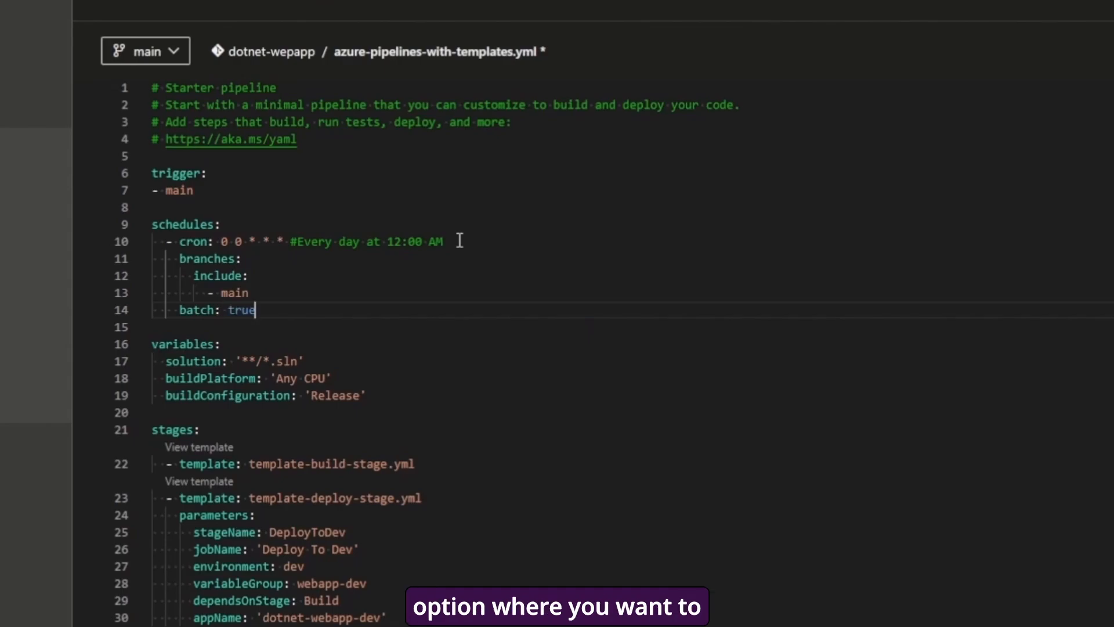
key(Return)
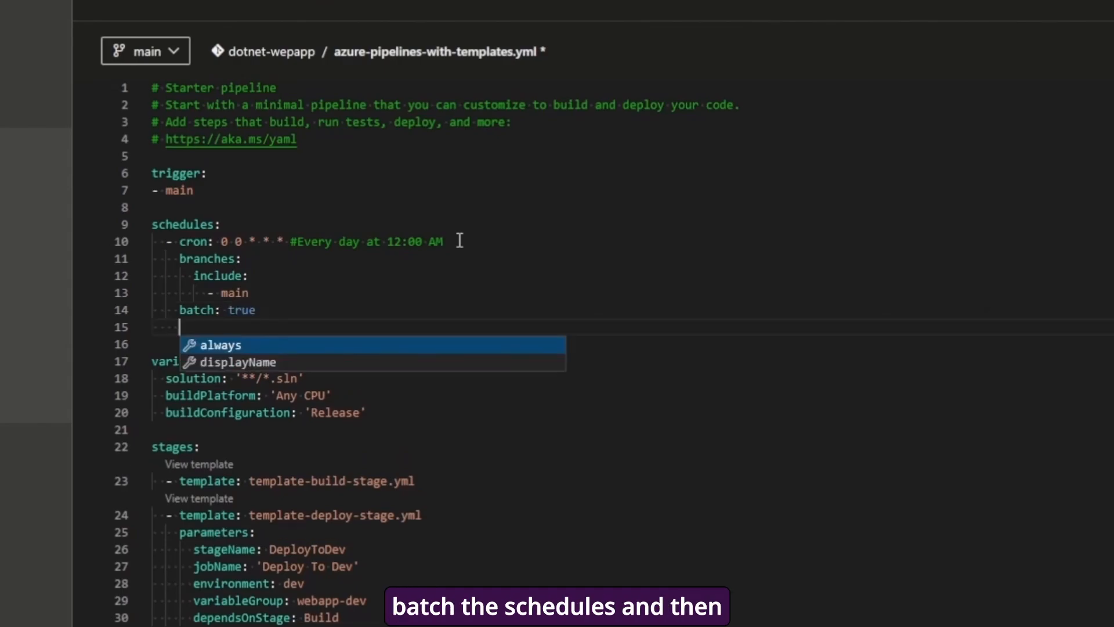
key(Return)
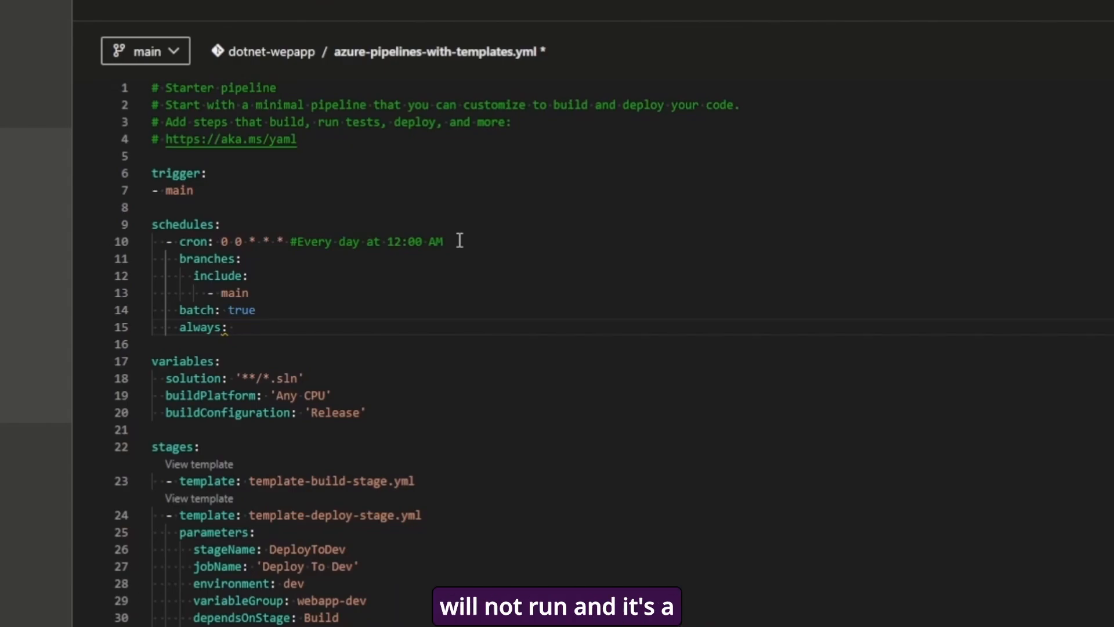
text(true)
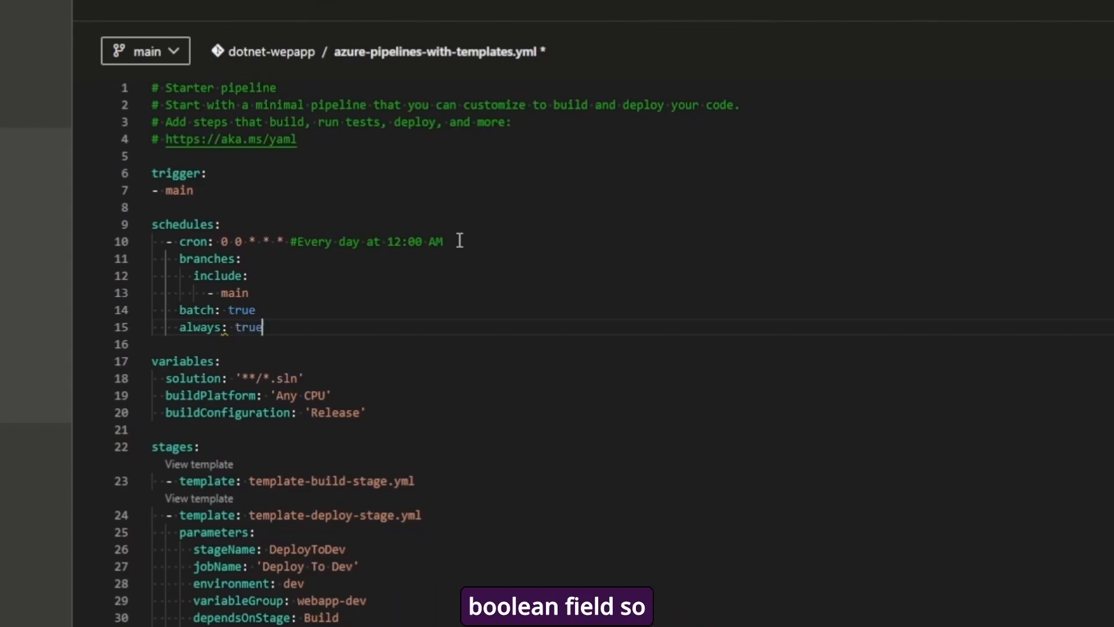
key(BackSpace)
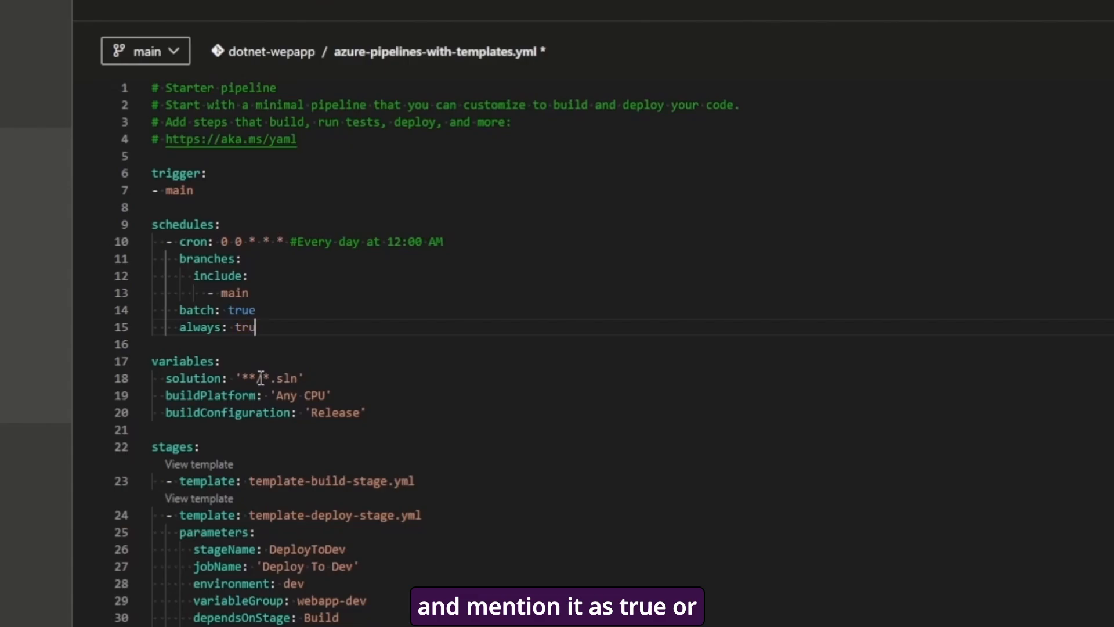
key(BackSpace)
key(BackSpace)
key(BackSpace)
text(false)
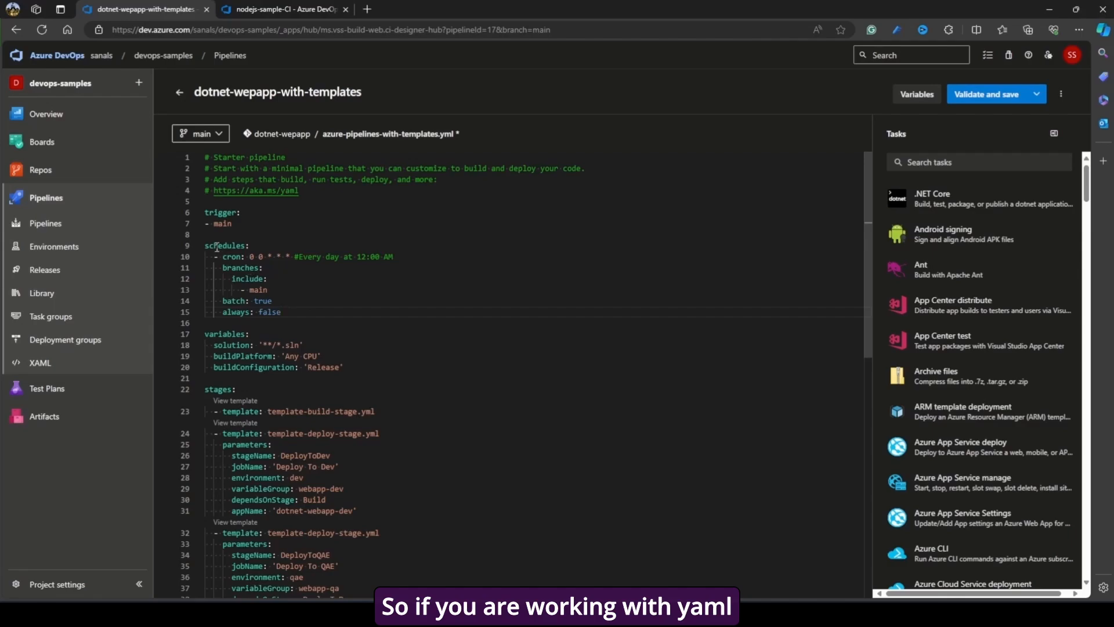
- Replace the schedules section below the trigger with a resources section
drag(213, 247, 348, 312)
key(BackSpace)
key(BackSpace)
key(BackSpace)
text(resou)
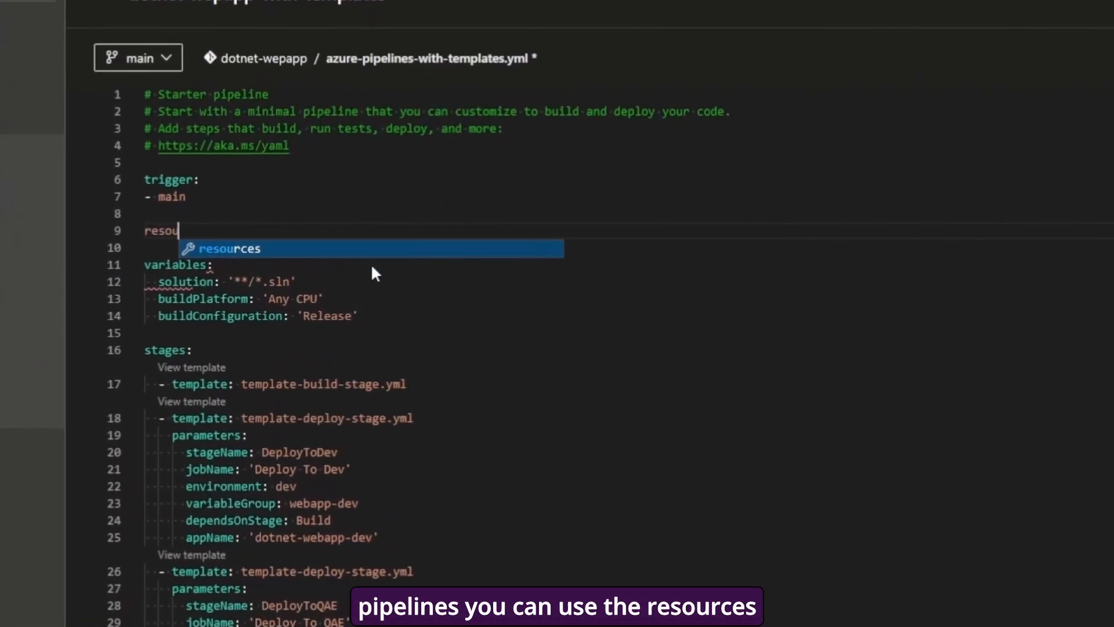
key(Return)
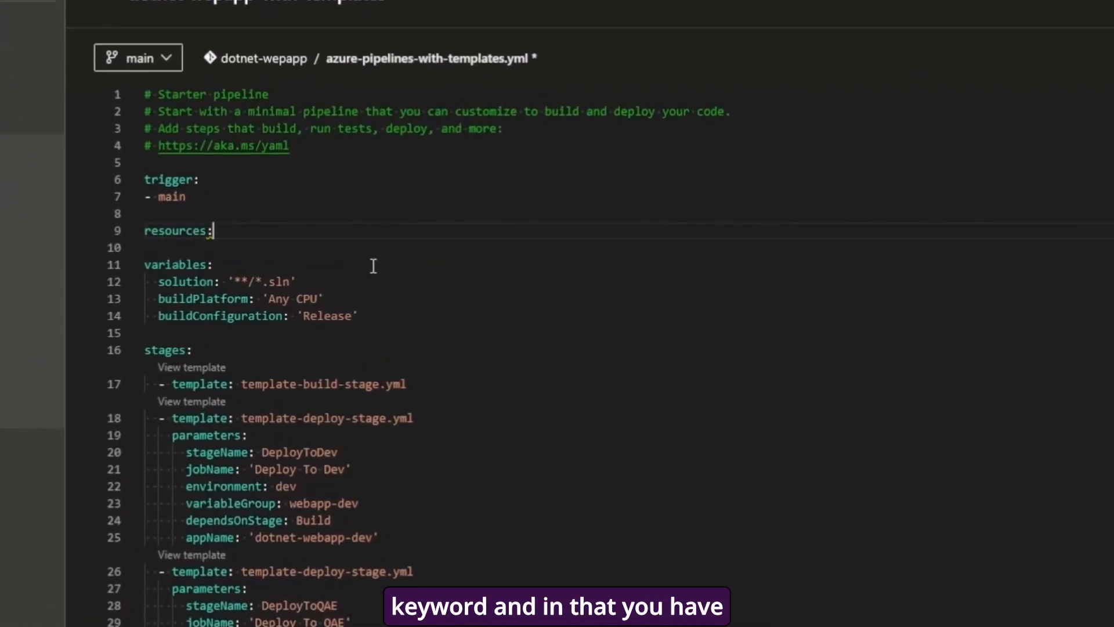
- Add a pipelines list under the resources section
key(Return)
key(Up)
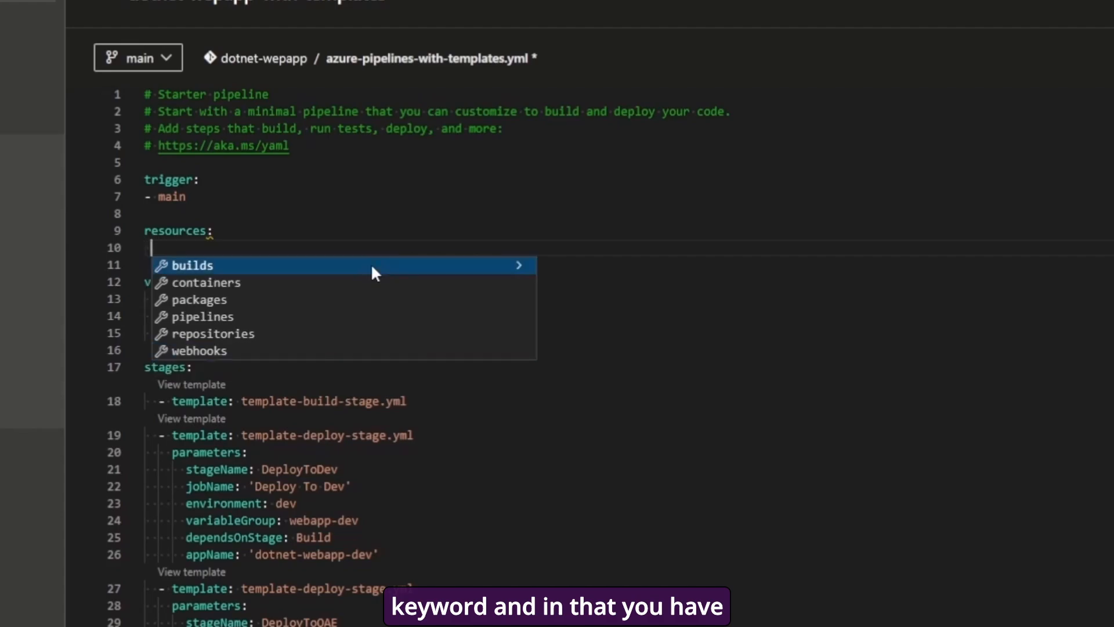
key(Down)
key(Down)
key(Down)
key(Return)
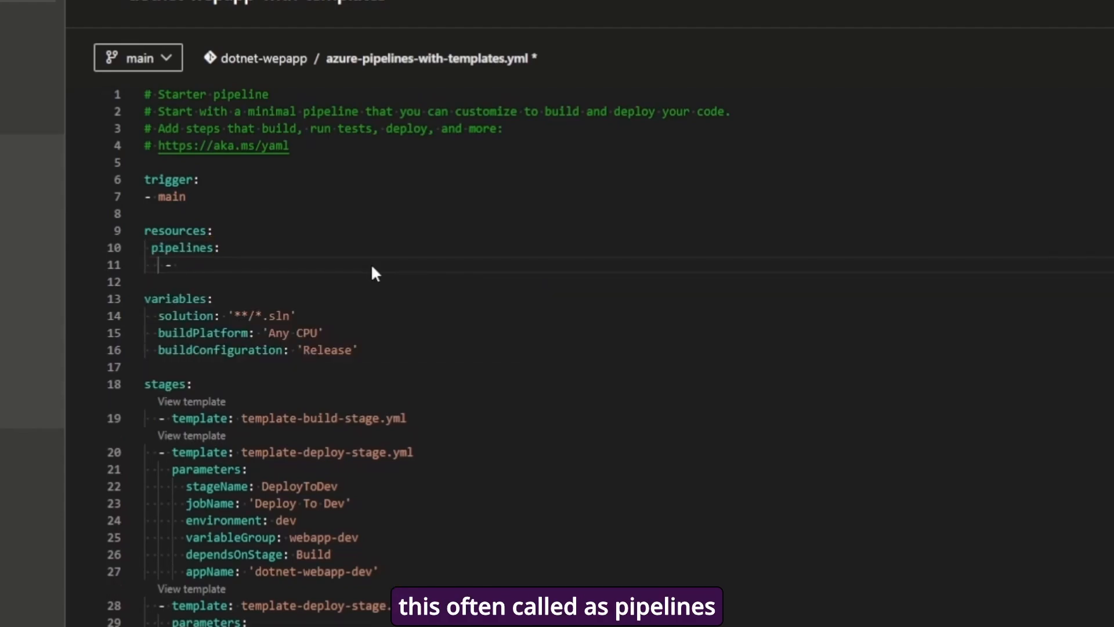
- Add a pipeline entry named 'prevbuild' to the pipelines list under resources
text(pi)
key(Return)
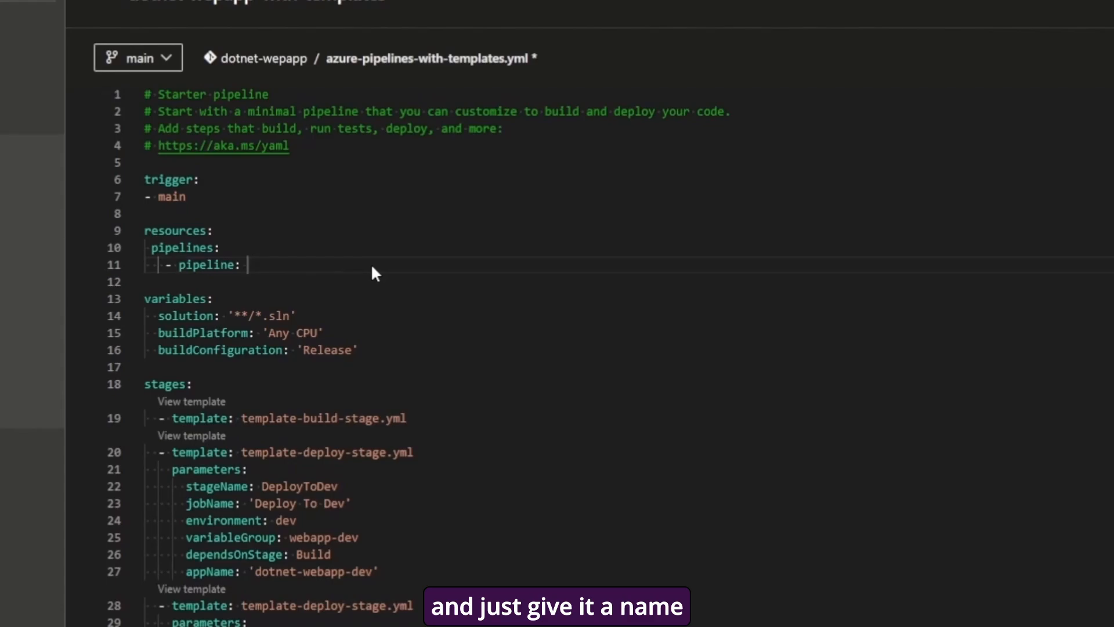
text('prevbuid)
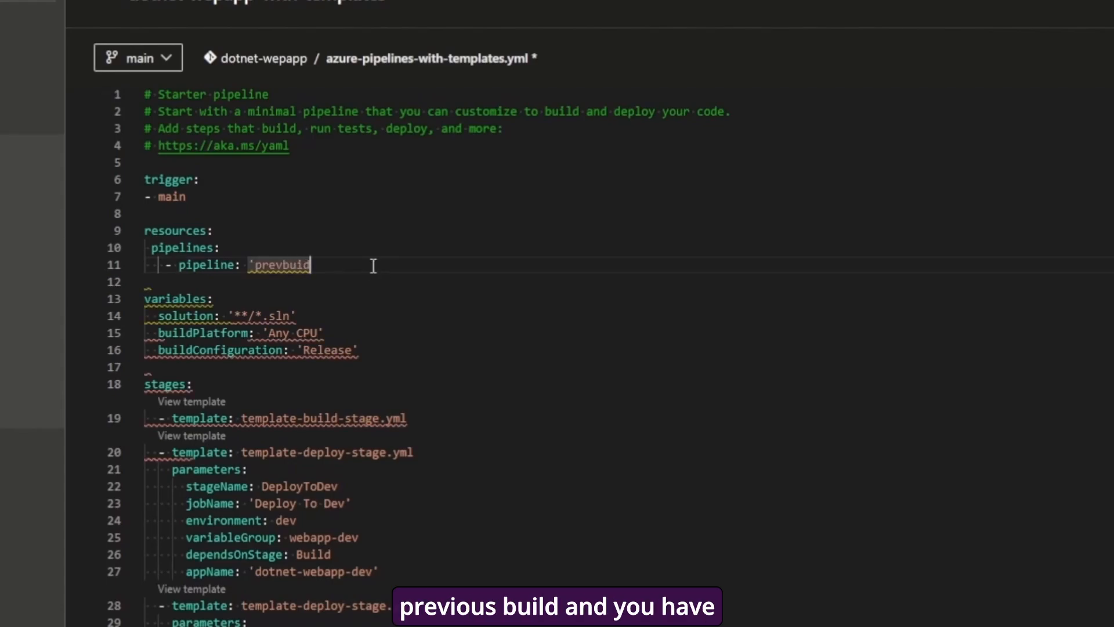
key(BackSpace)
text(ld')
key(Return)
- Set the source of the prevbuild pipeline resource to the existing pipeline 'dotnet-wepapp-with-stages'
key(ctrl+space)
key(Down)
key(Down)
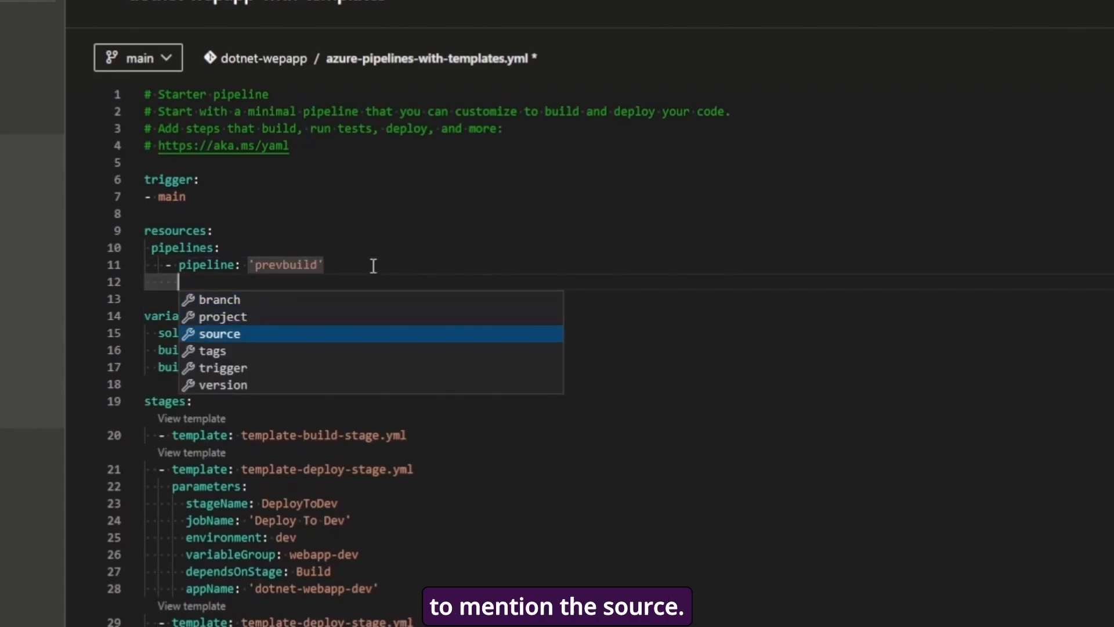
key(Return)
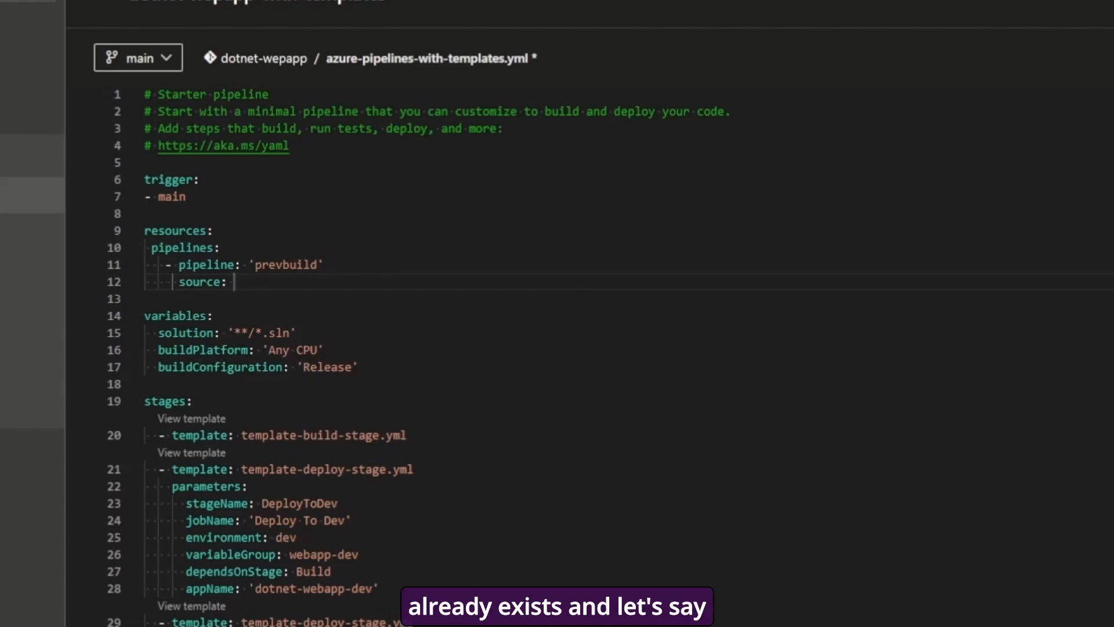
text(')
click(251, 285)
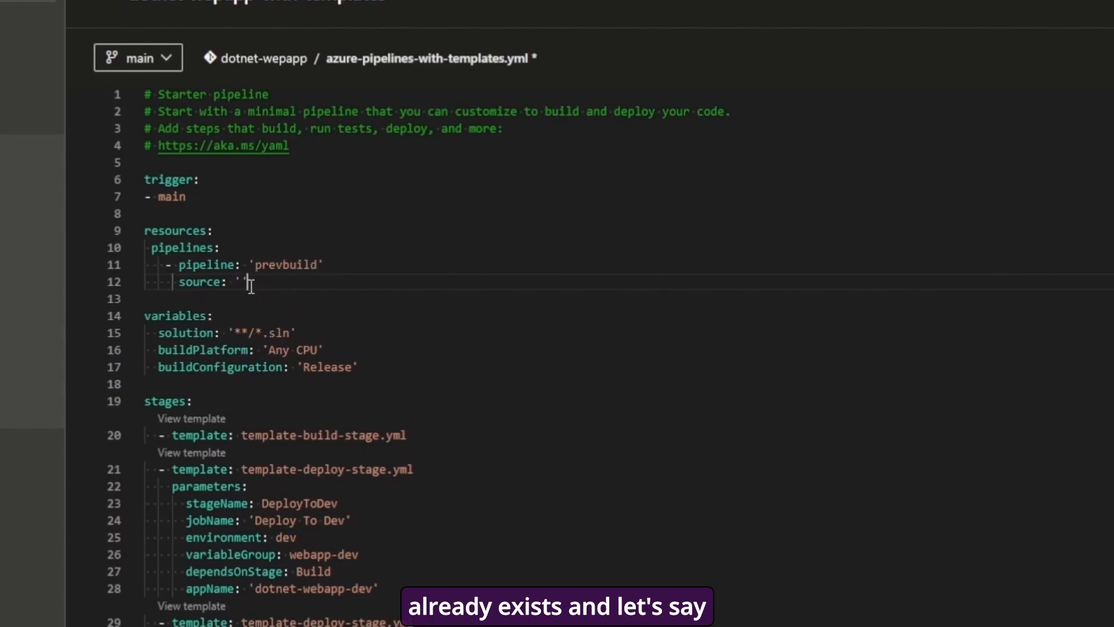
text(some)
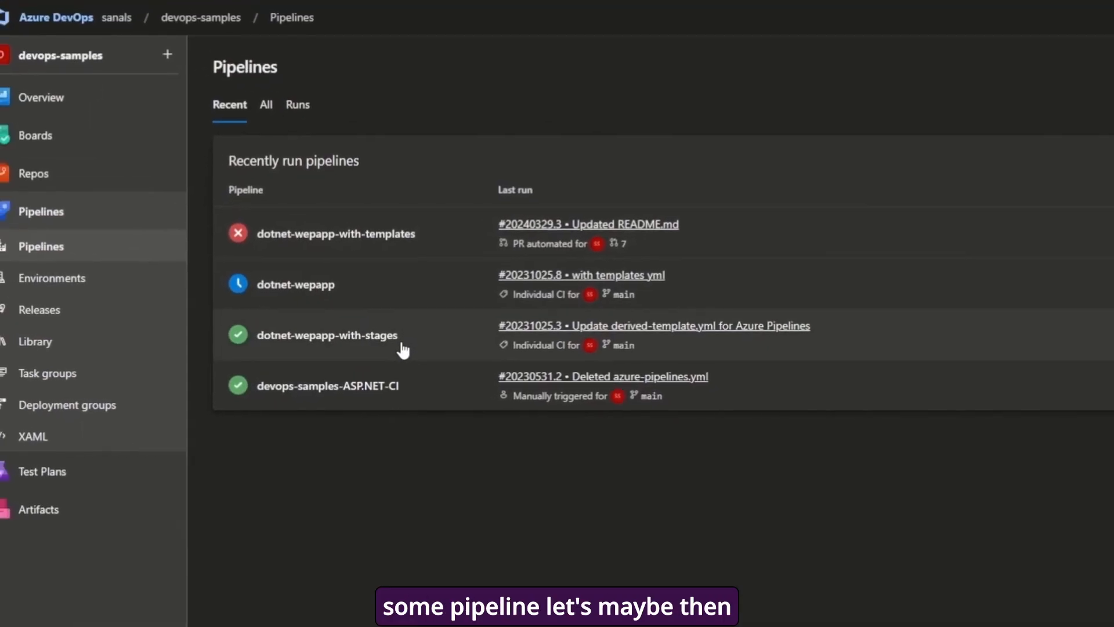
click(404, 348)
drag(242, 68, 508, 87)
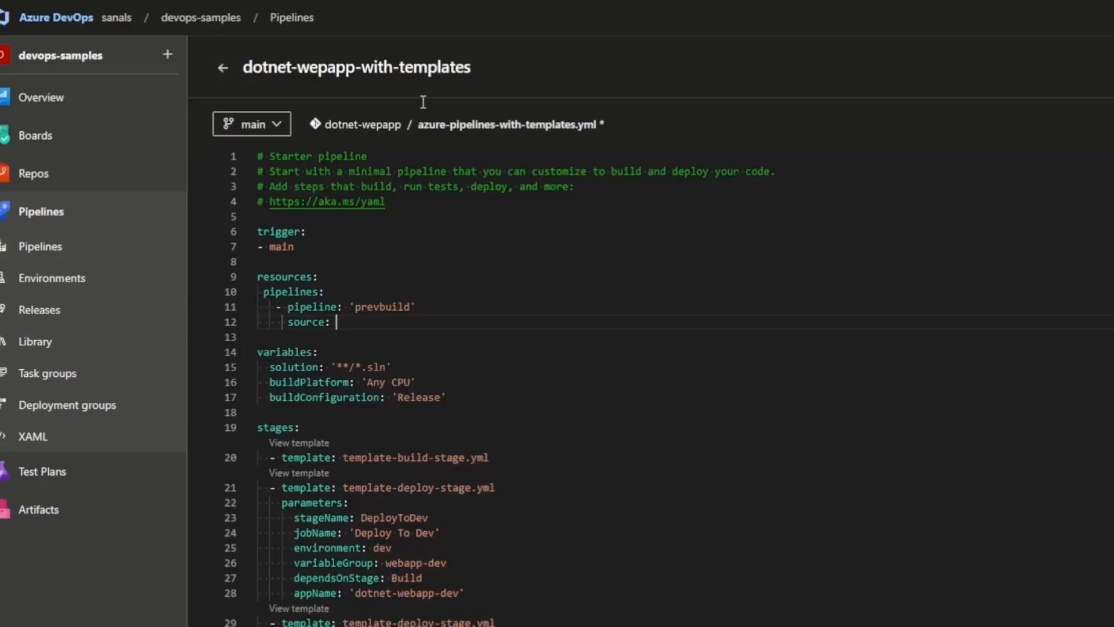
text(dotnet-wepapp-with-stages)
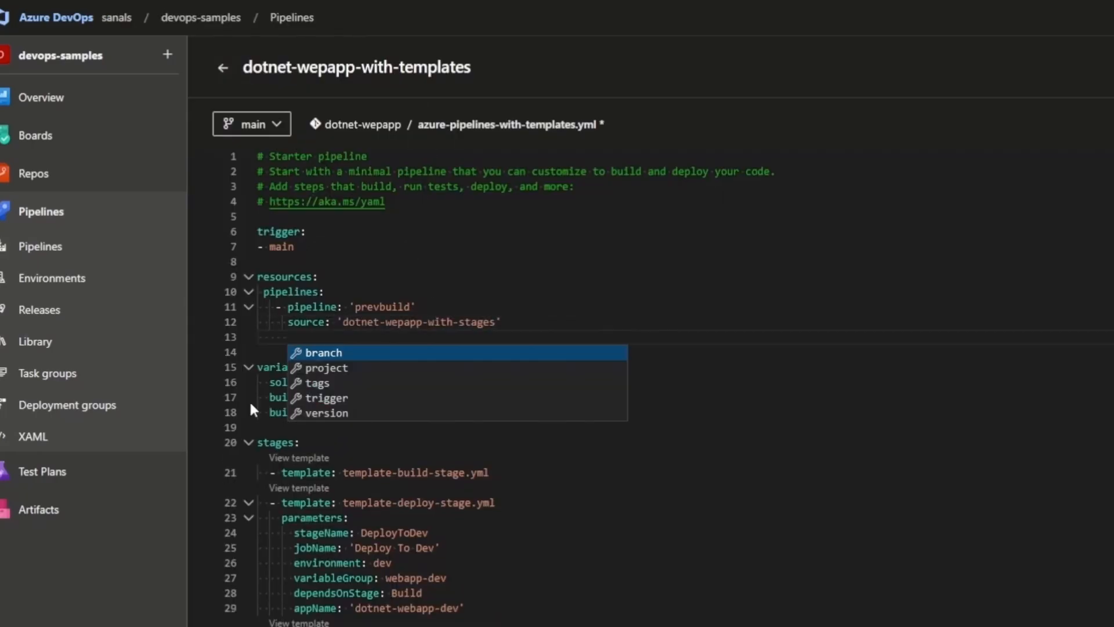
- Add trigger: true to the prevbuild pipeline resource, below its source
key(Down)
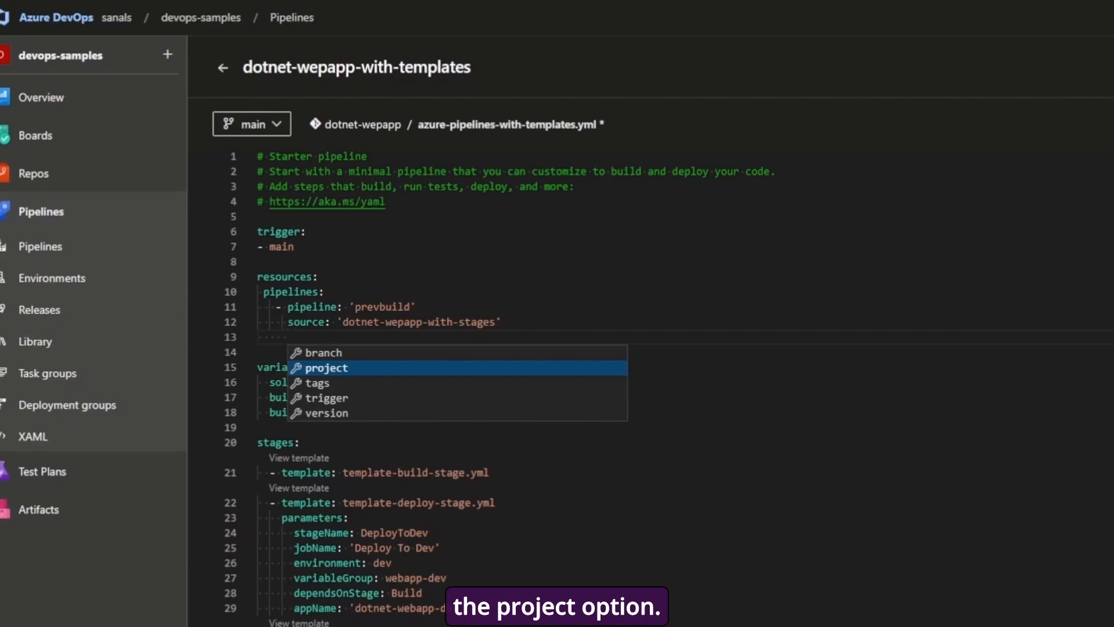
click(582, 342)
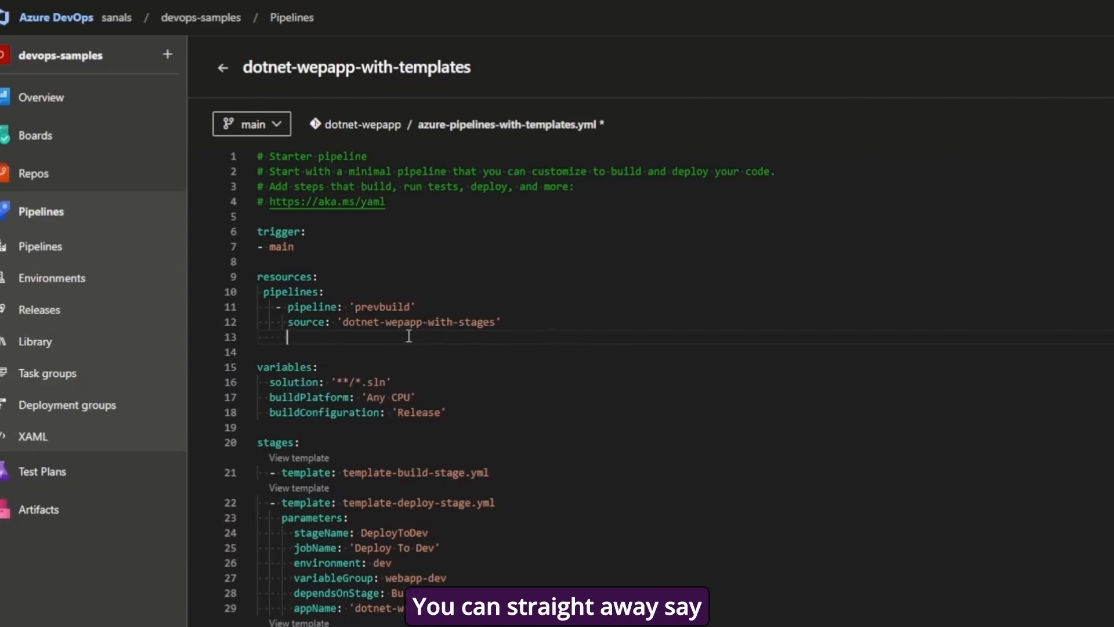
text(tr)
key(Return)
text(true)
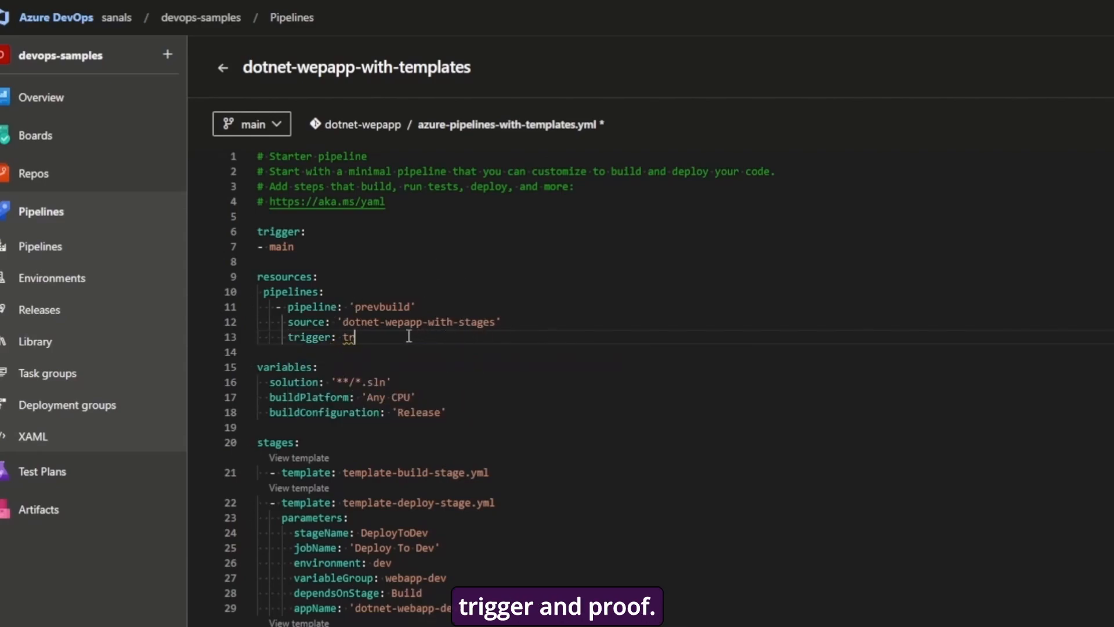
- Remove the true value from the resource's trigger and nest a branches filter under it
mouse_move(137, 486)
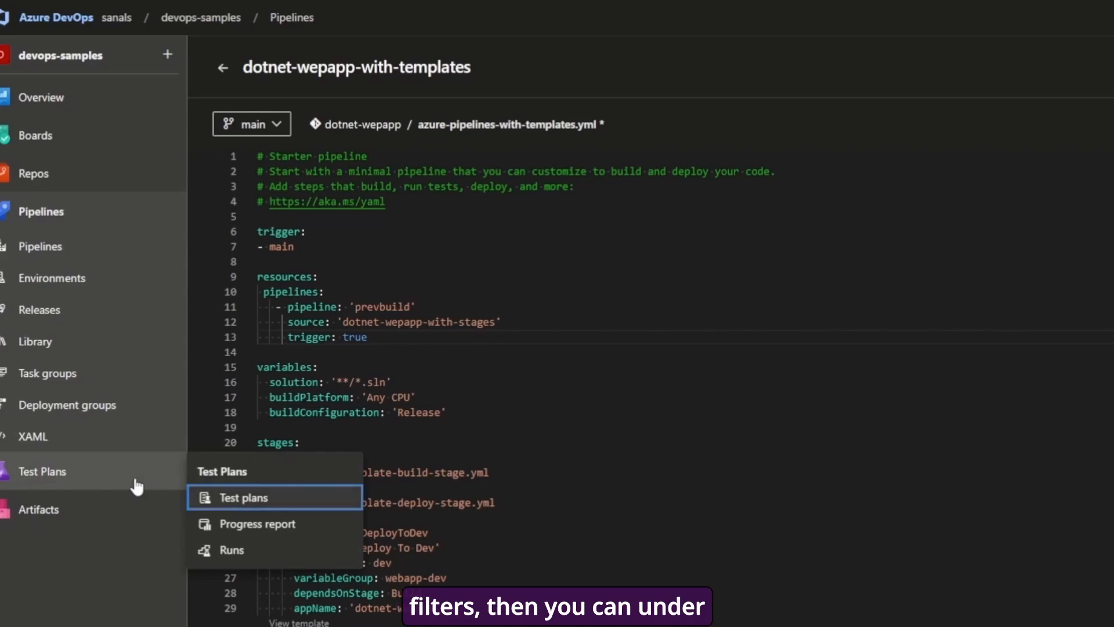
key(BackSpace)
key(BackSpace)
key(BackSpace)
key(BackSpace)
key(BackSpace)
key(Return)
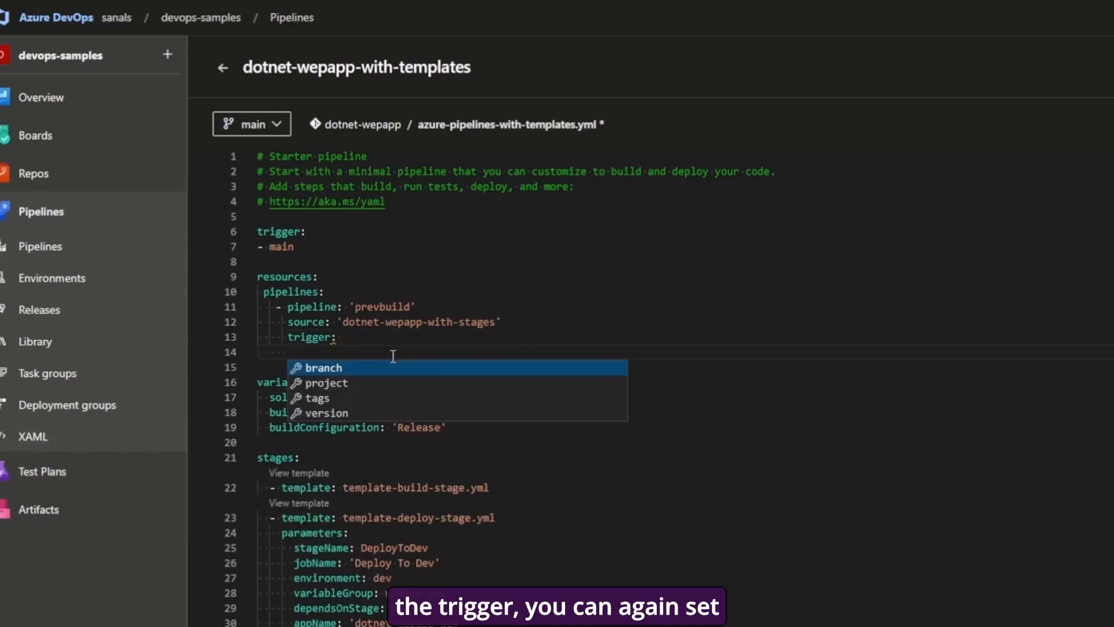
key(Return)
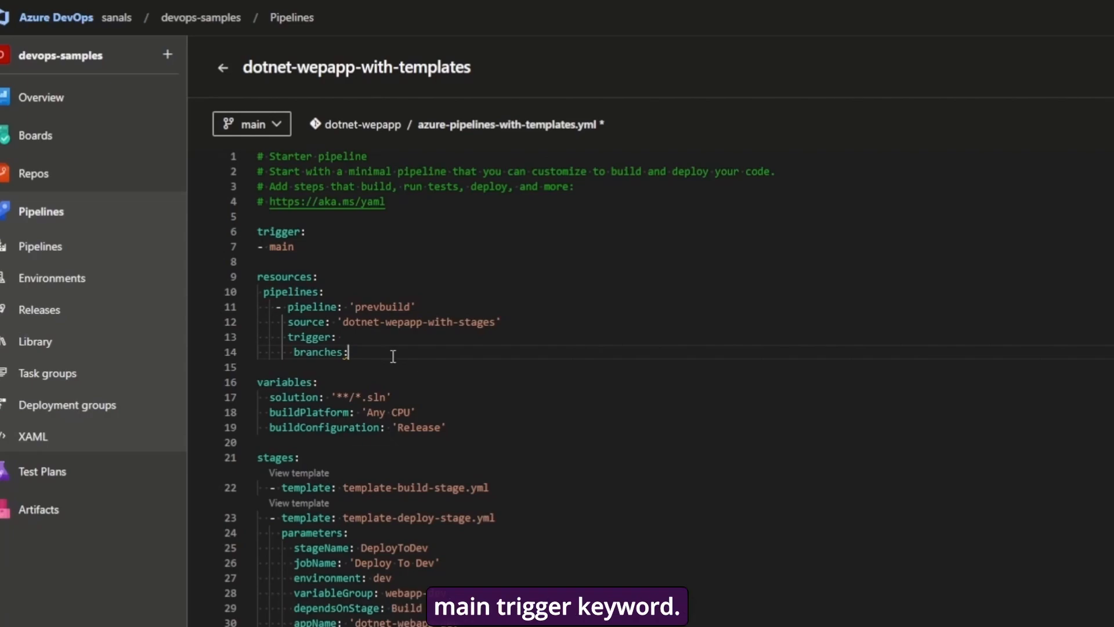
- Add an include list containing main to the branches filter of the resource trigger
key(Return)
key(ctrl+space)
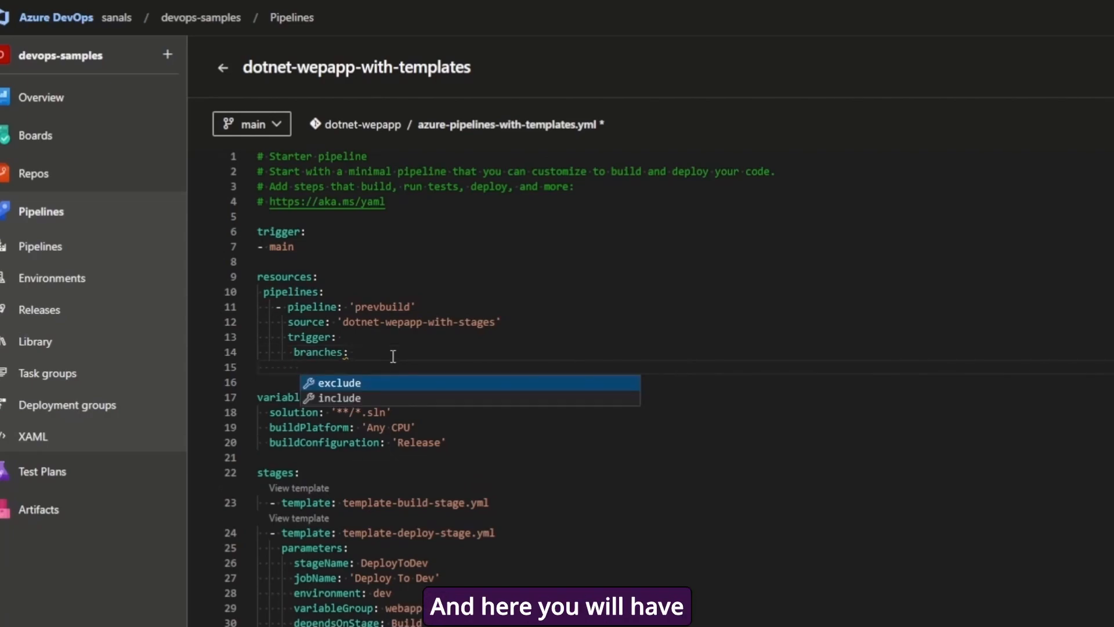
key(Down)
key(Return)
text(- main)
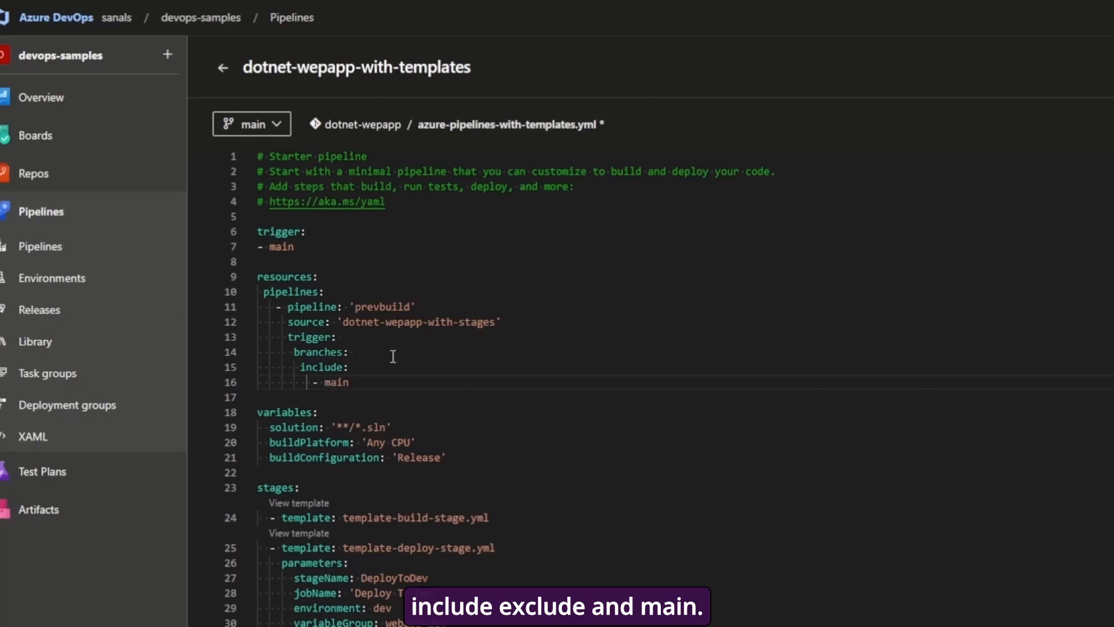
- Examine which other options are suggested for the resource trigger on a new line at the branches level
key(Return)
key(ctrl+space)
key(BackSpace)
key(BackSpace)
key(ctrl+space)
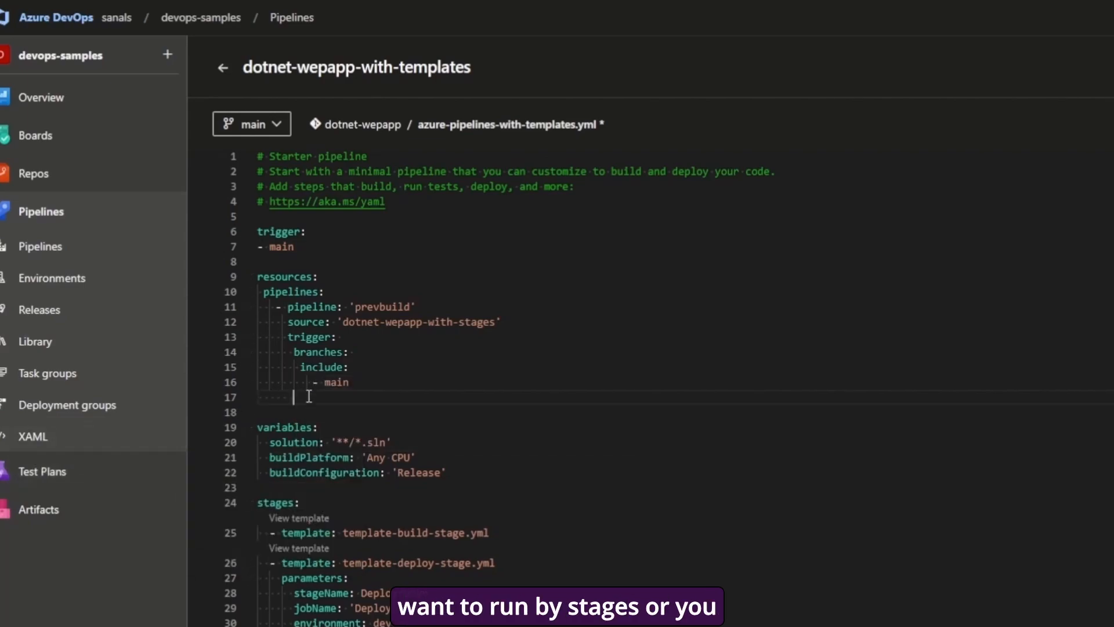
key(ctrl+space)
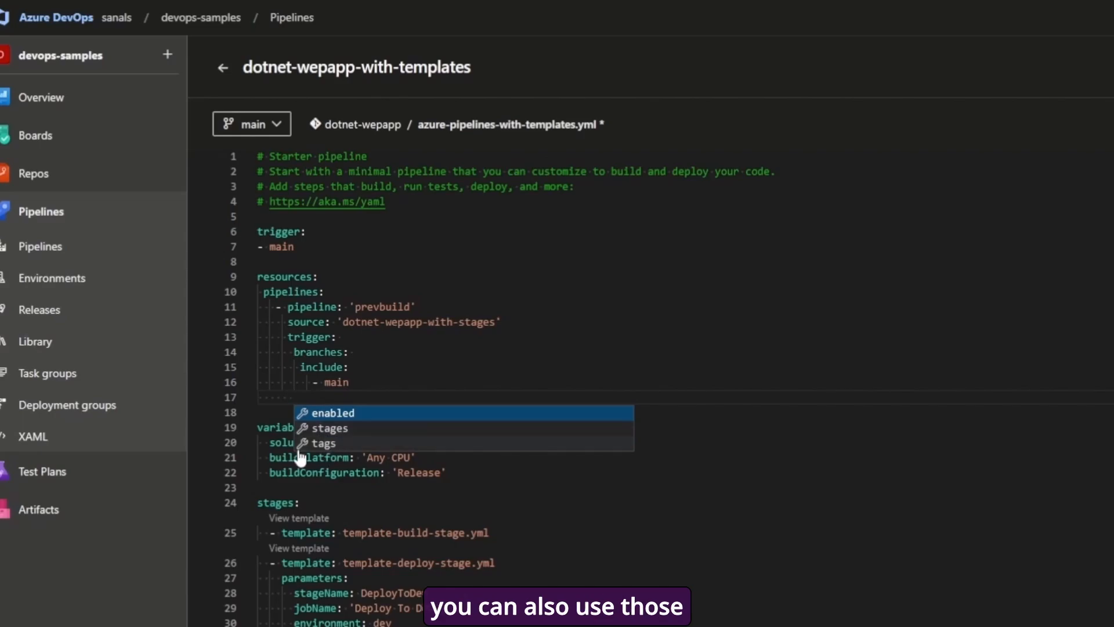
key(Escape)
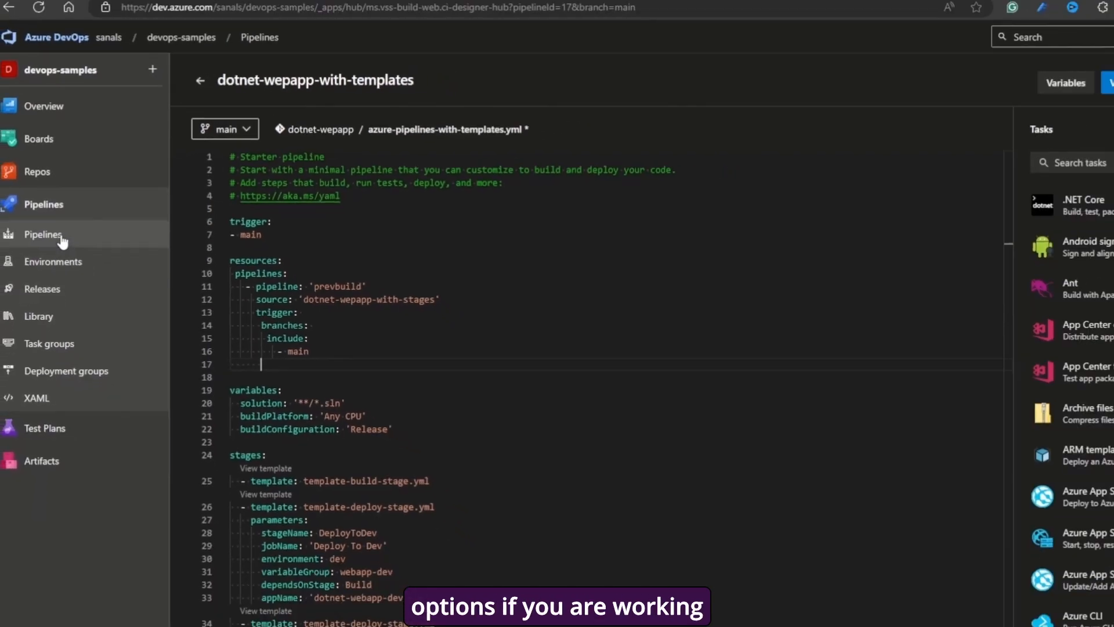
- Add a build completion trigger to the devops-samples-ASP.NET-CI pipeline with dotnet-wepapp-with-stages as the triggering build
click(62, 239)
click(715, 384)
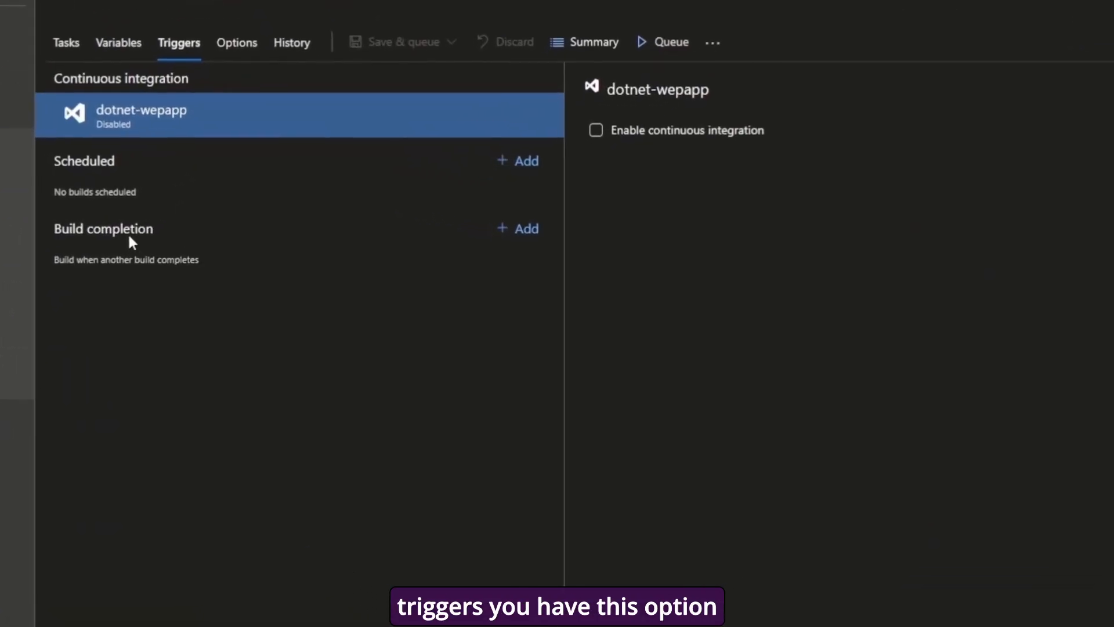
click(520, 229)
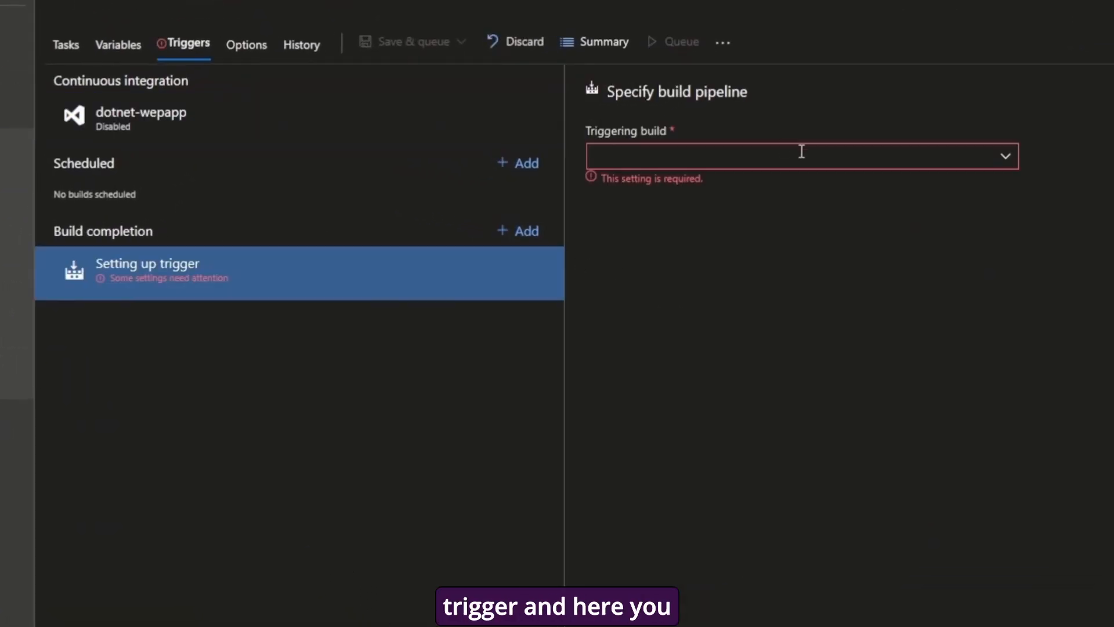
click(1004, 165)
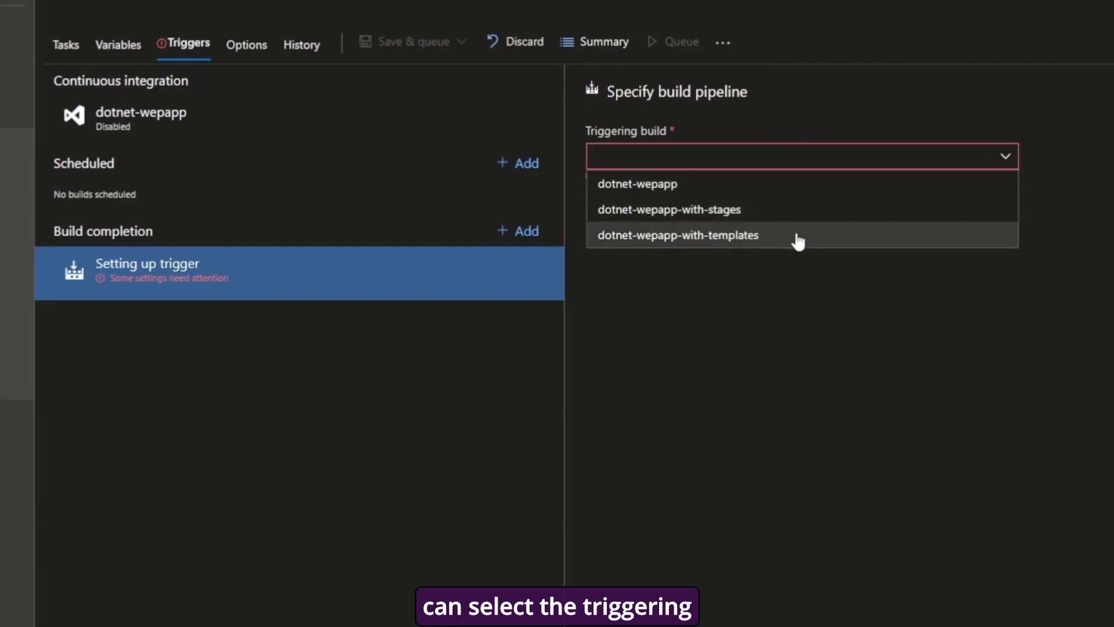
click(776, 221)
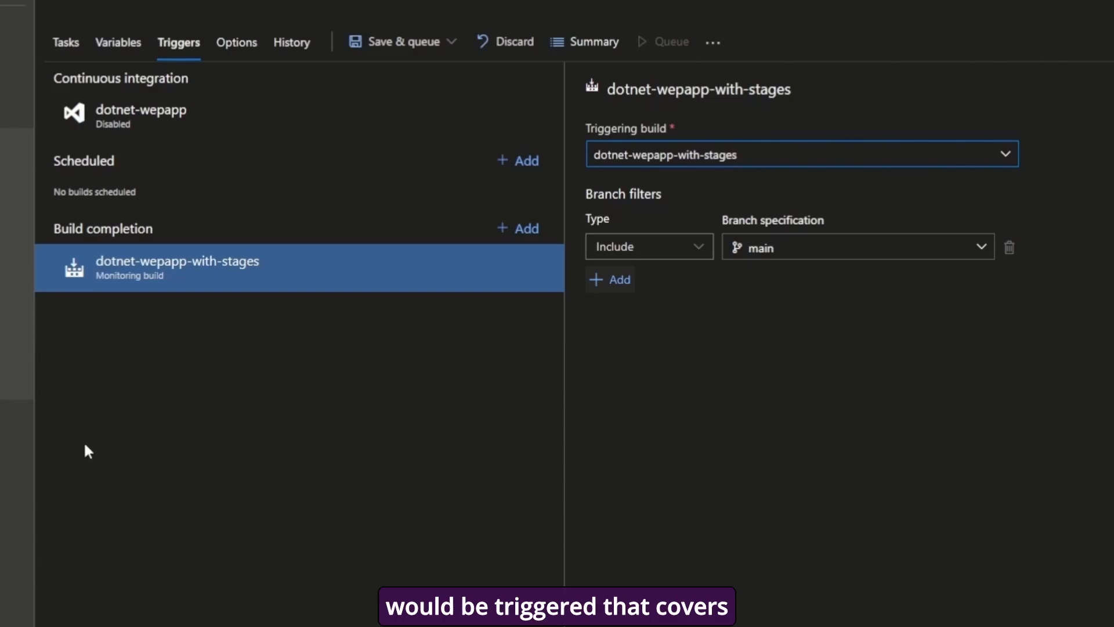
- Leave the build pipeline without saving its changes and open the DeployToServer release pipeline for editing
click(99, 267)
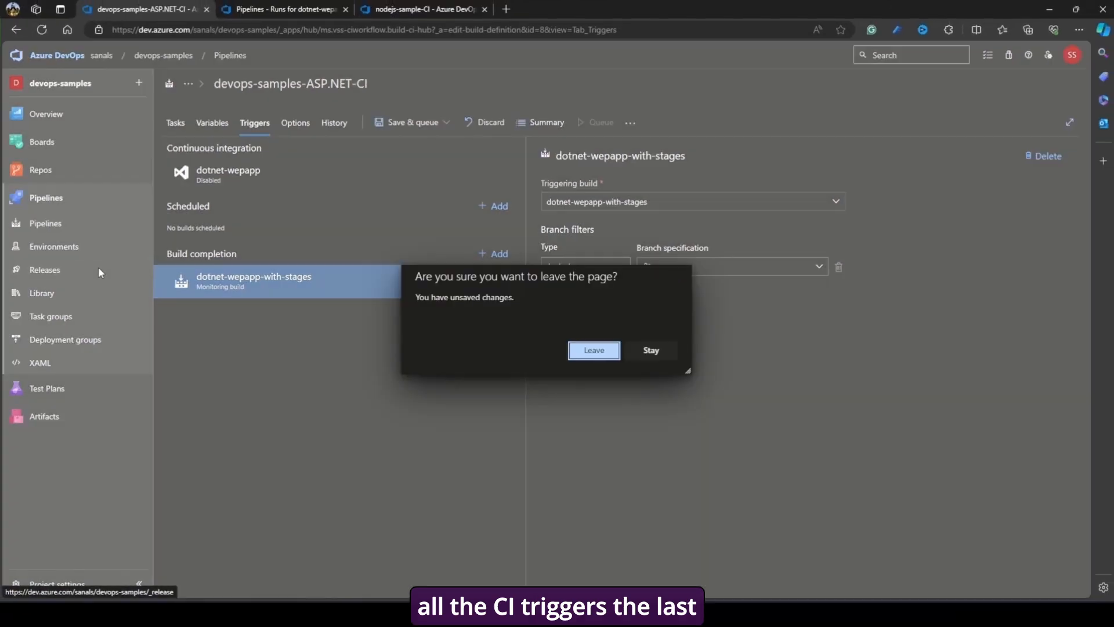
click(592, 353)
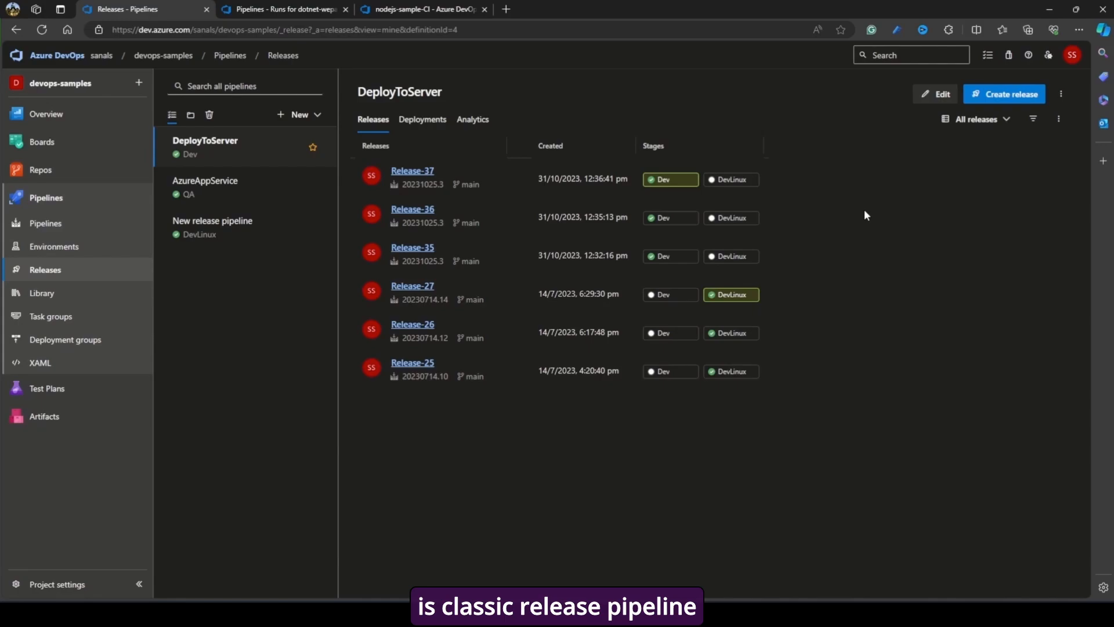
click(943, 96)
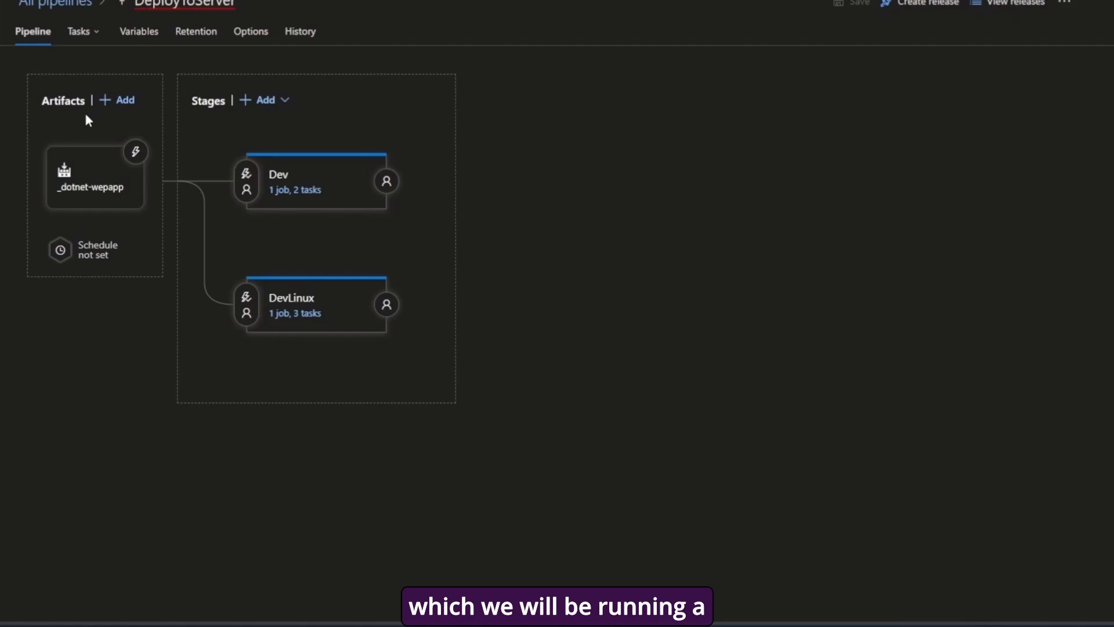
- Enable the continuous deployment trigger of the _dotnet-wepapp artifact and add an Include build branch filter row
click(144, 158)
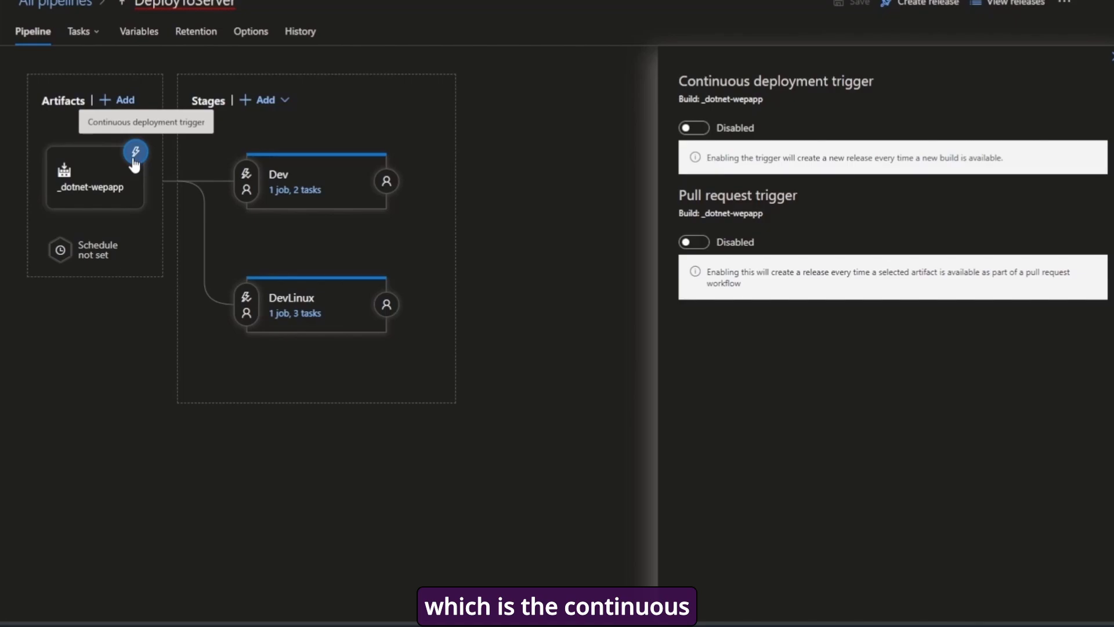
click(693, 129)
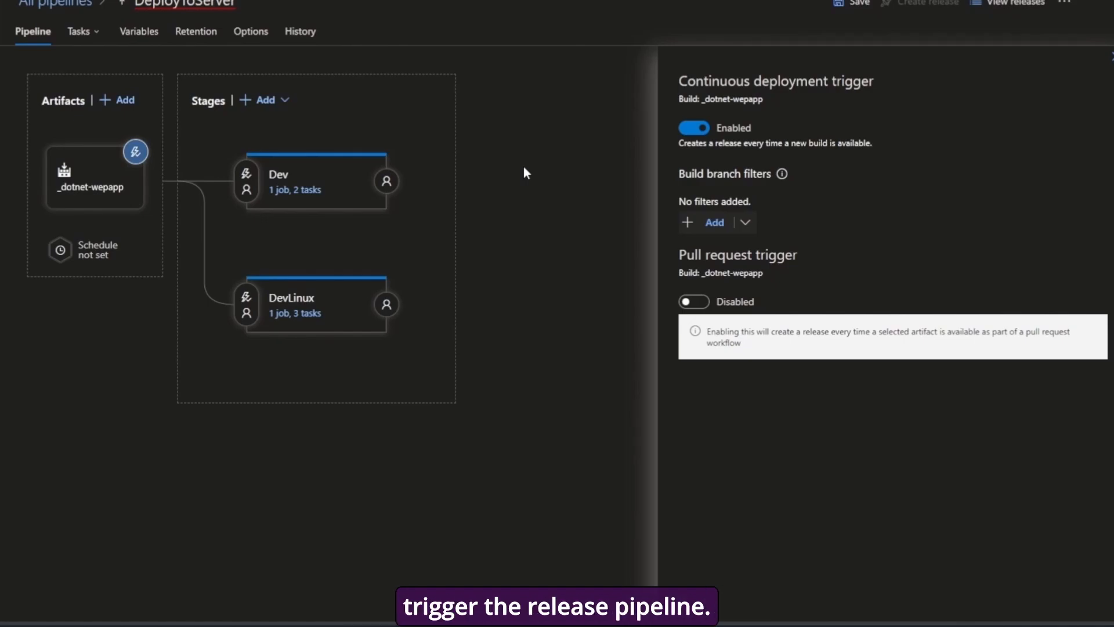
click(715, 224)
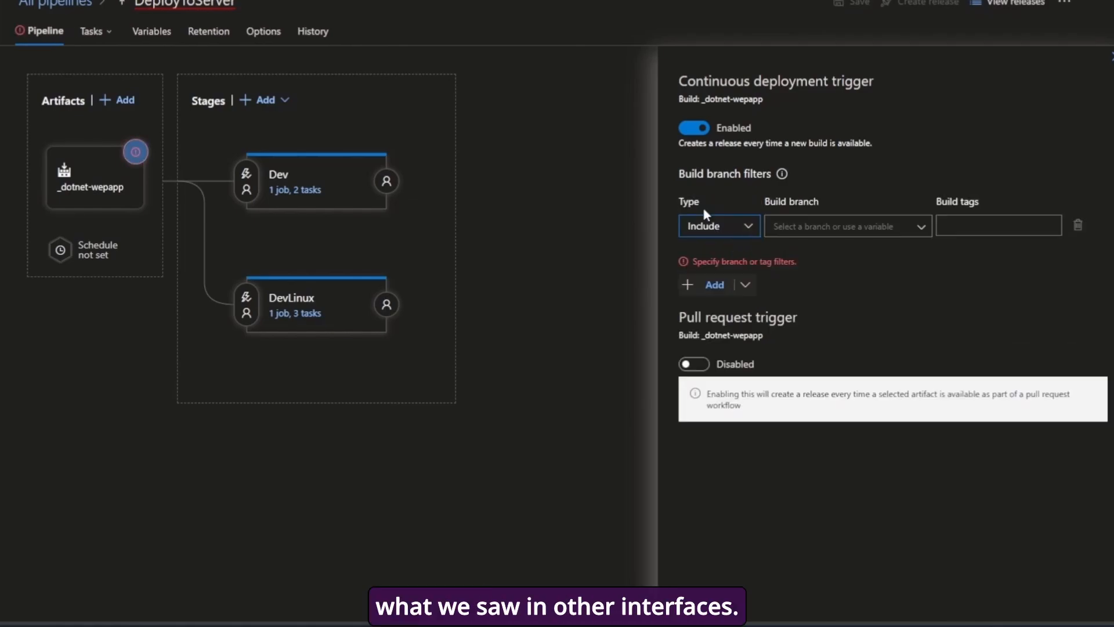
- Enable the pull request trigger of the _dotnet-wepapp artifact and turn it back off
click(696, 302)
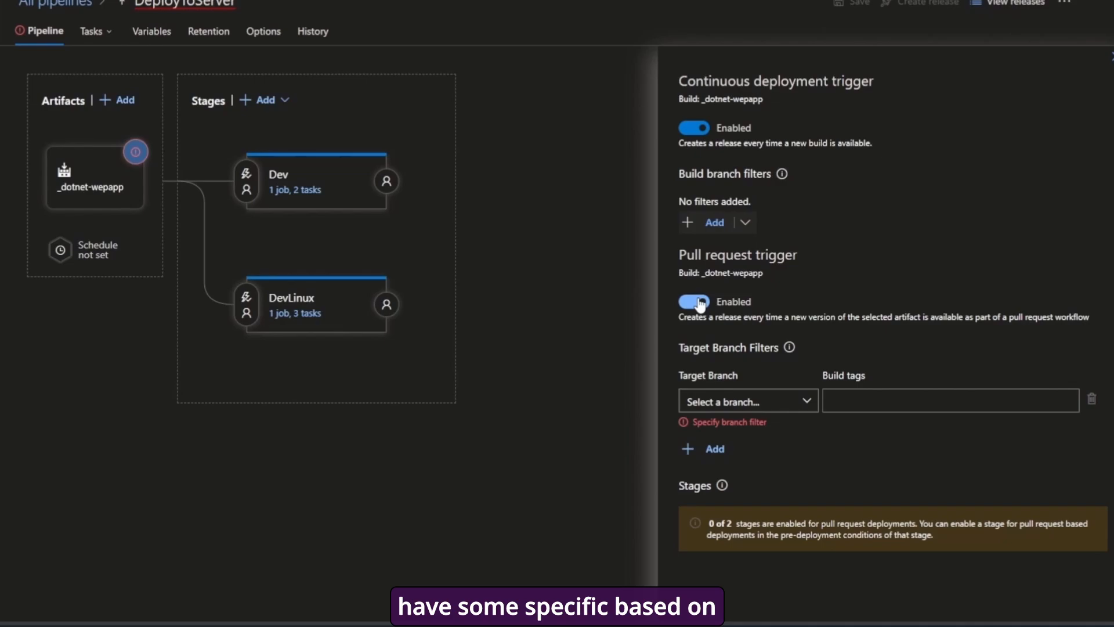
click(697, 302)
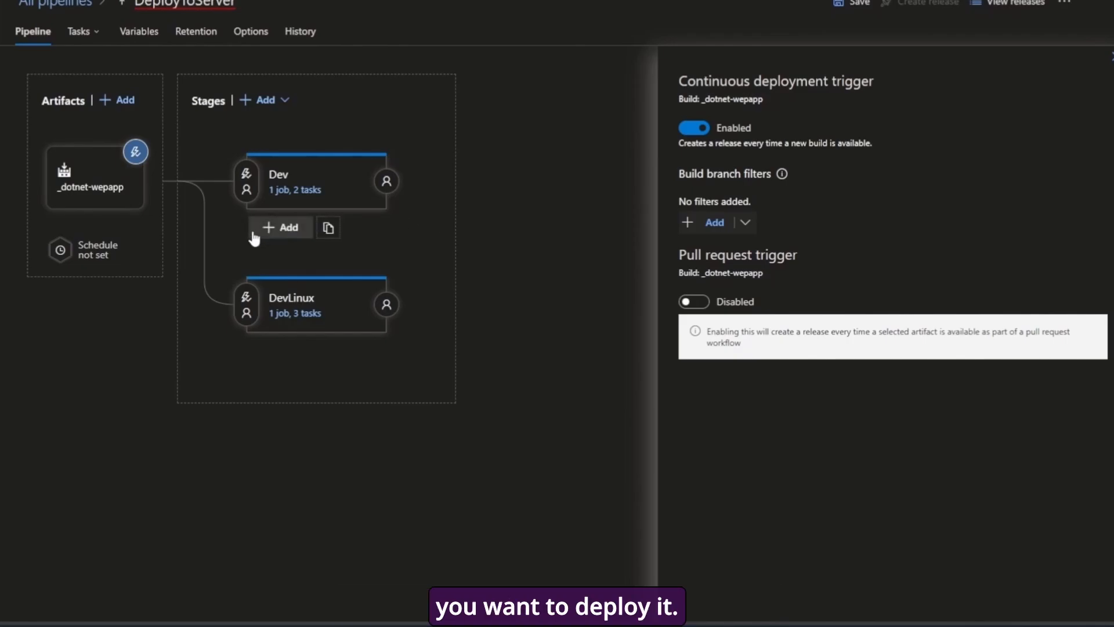
- Review the pre-deployment conditions of the Dev stage and open those of the DevLinux stage
click(246, 181)
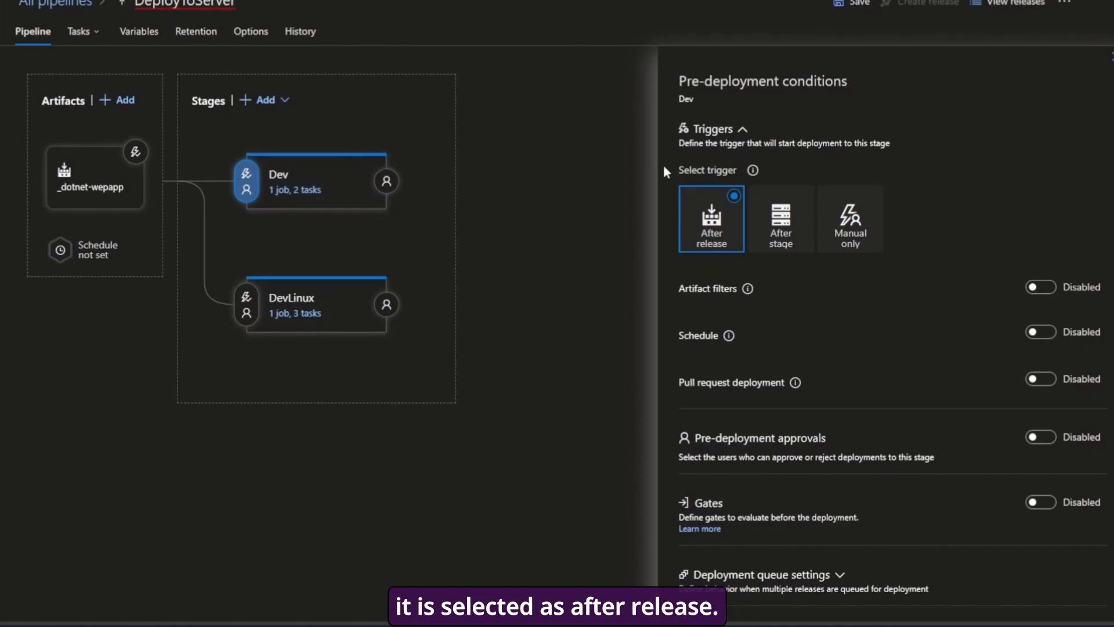
click(319, 293)
click(246, 298)
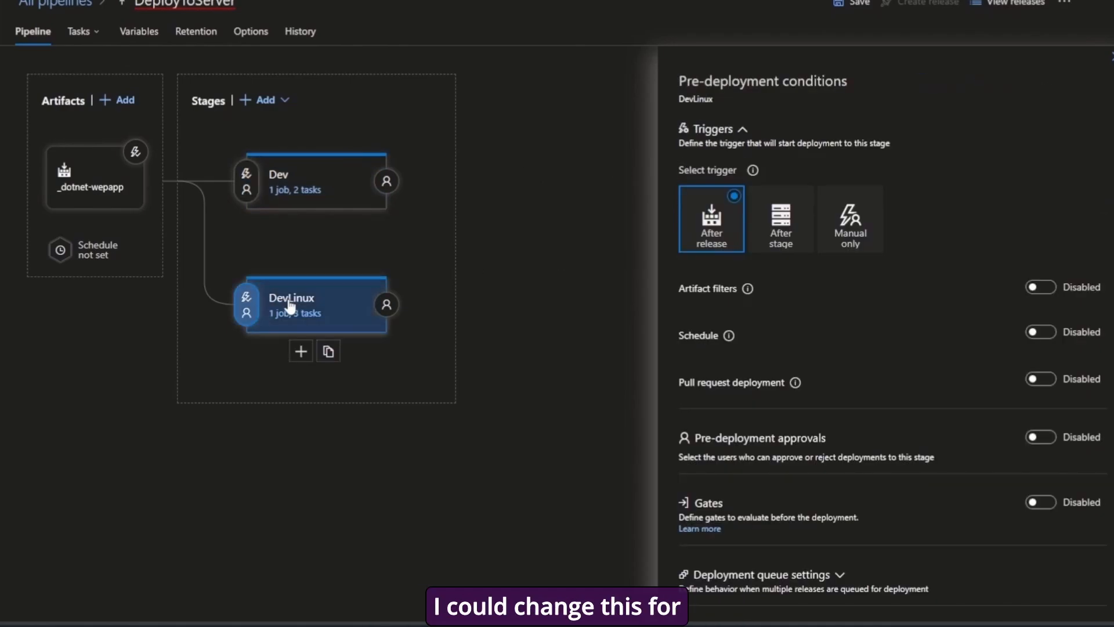
- Set the DevLinux stage's deployment trigger to After stage with Dev as the triggering stage
click(781, 223)
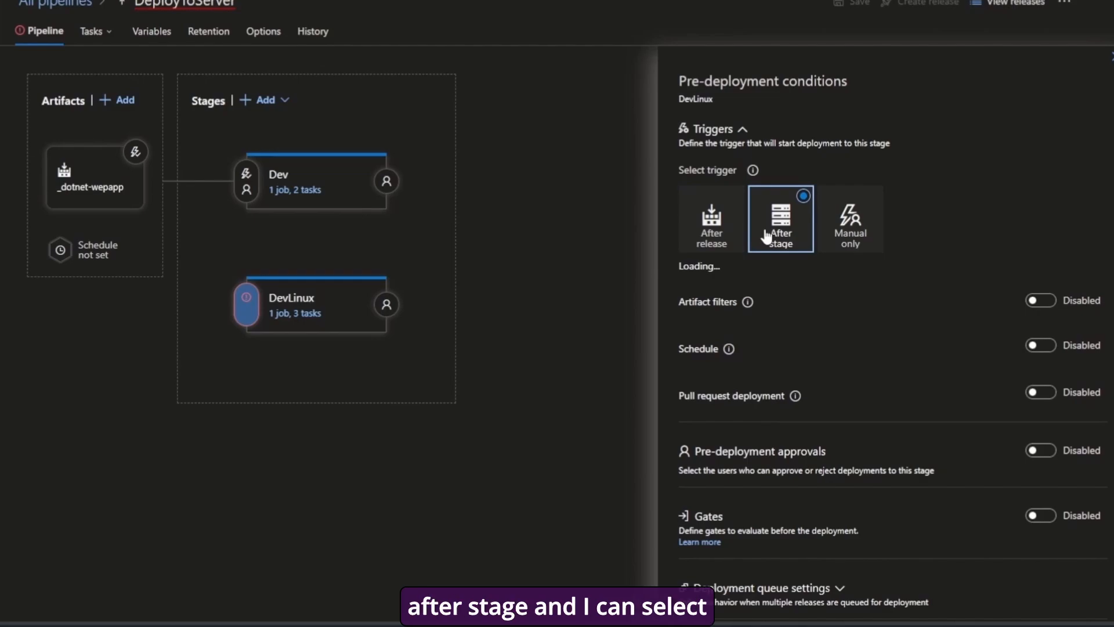
click(712, 297)
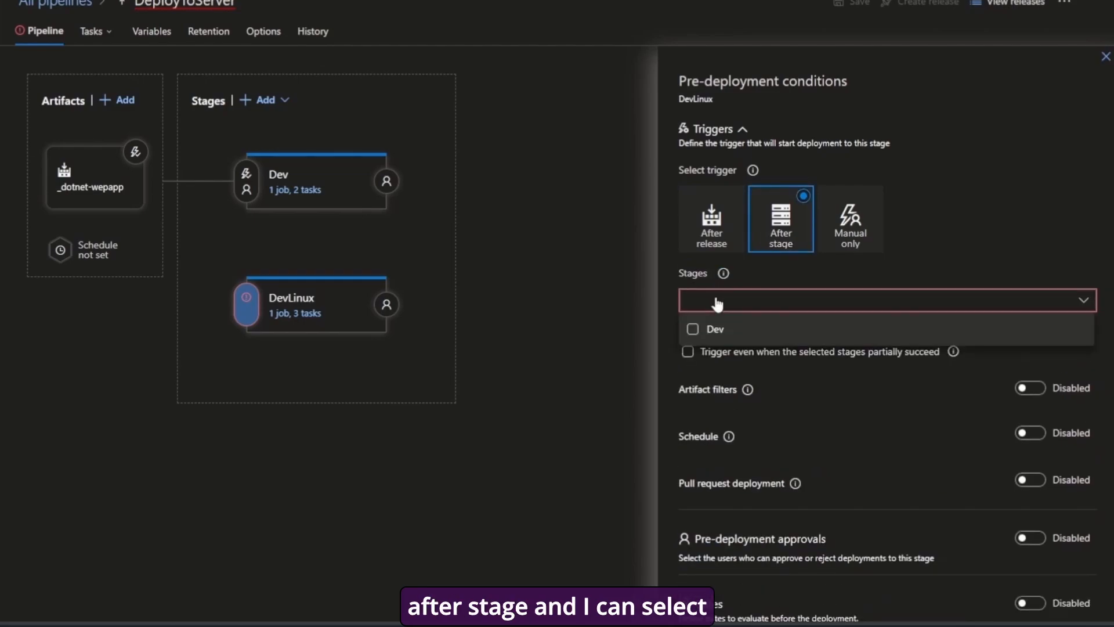
click(691, 329)
click(578, 309)
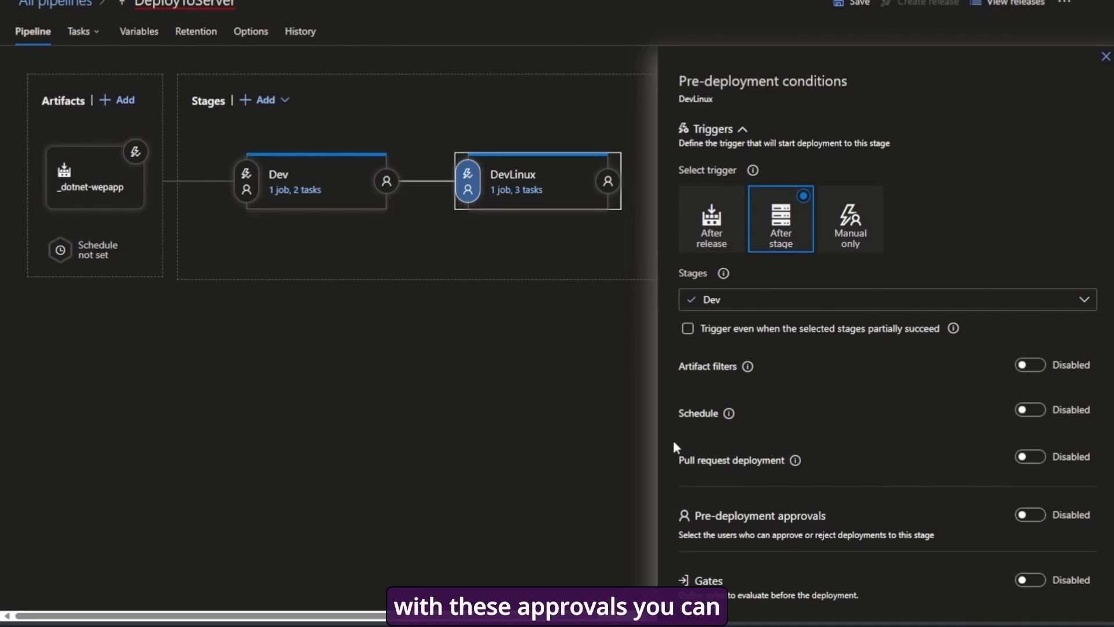
- Enable DevLinux artifact filters, add and delete a _dotnet-wepapp filter, and set the stage's trigger to Manual only
click(1038, 366)
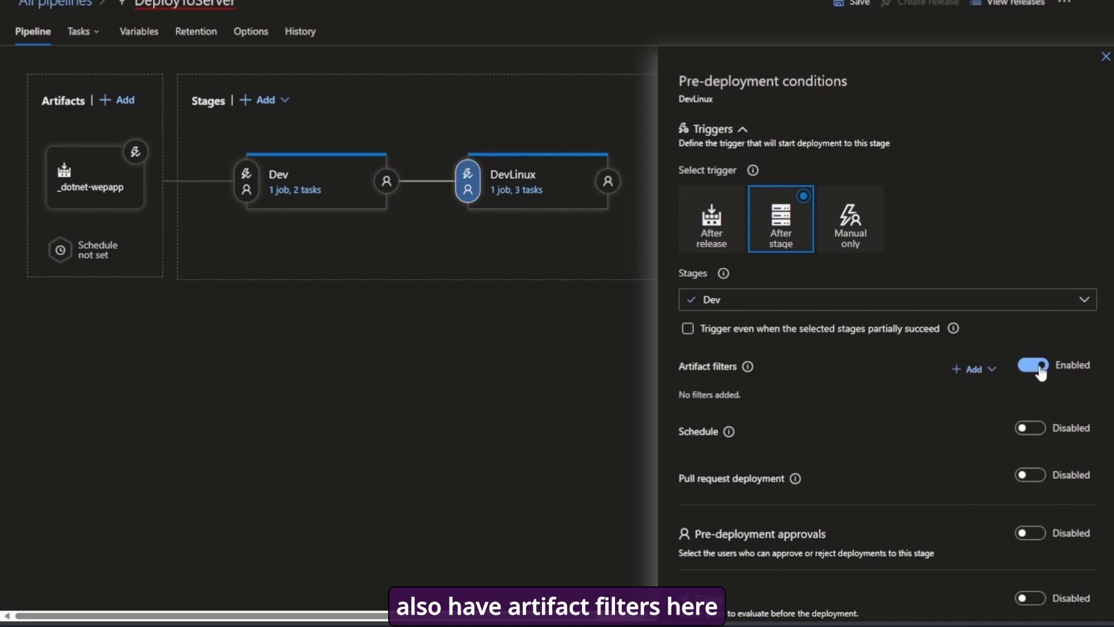
click(970, 369)
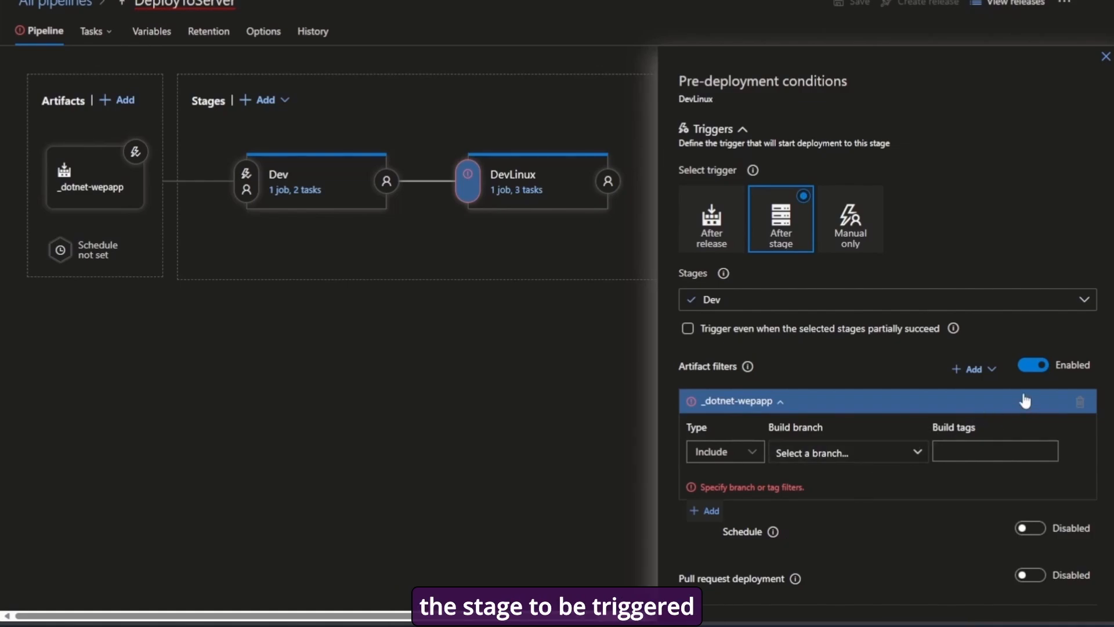
click(1080, 402)
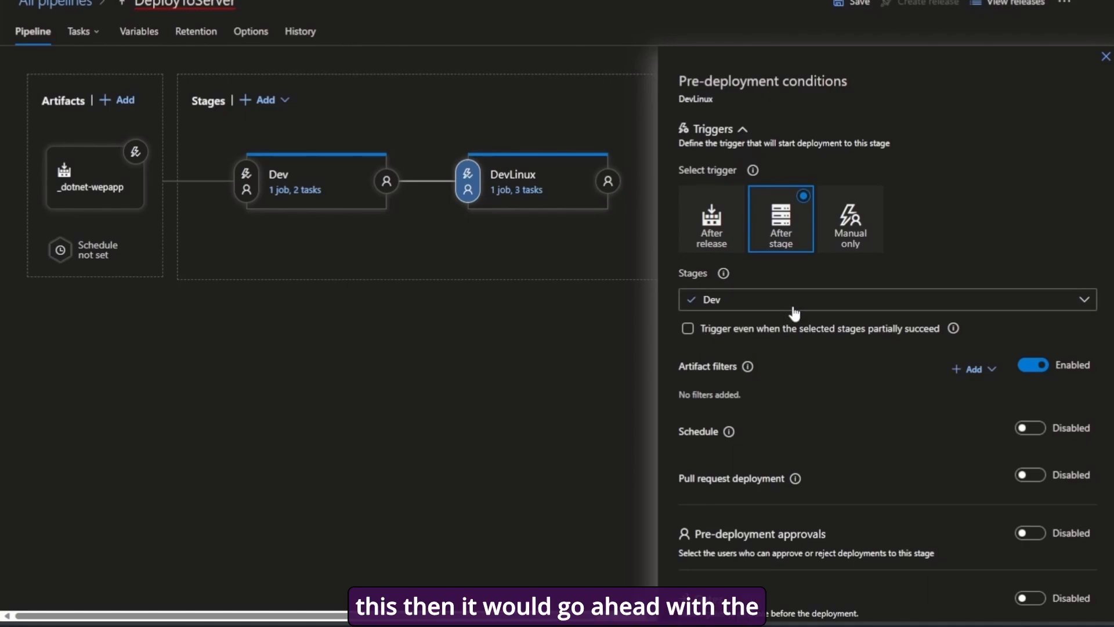
click(859, 229)
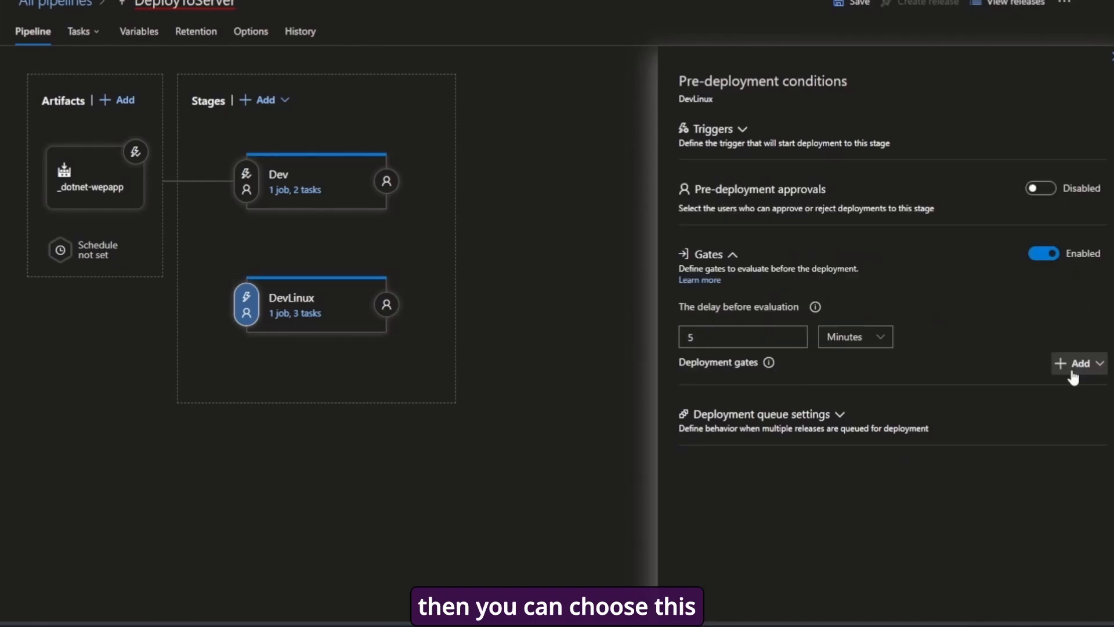
- Look through the deployment gate types available for the DevLinux stage and turn its gates off
click(1073, 367)
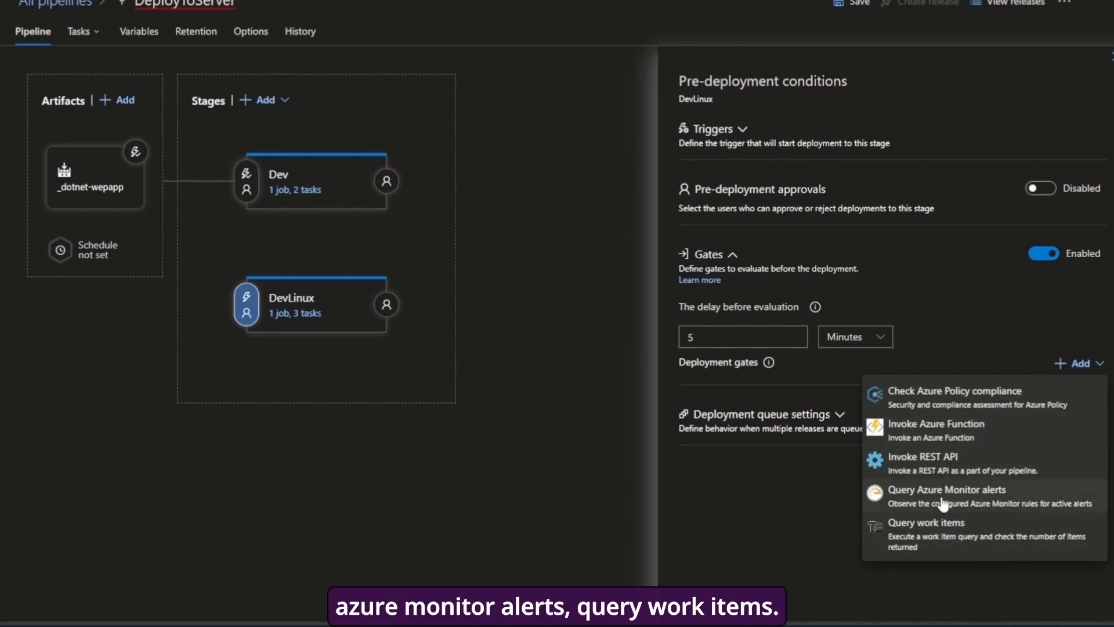
click(792, 528)
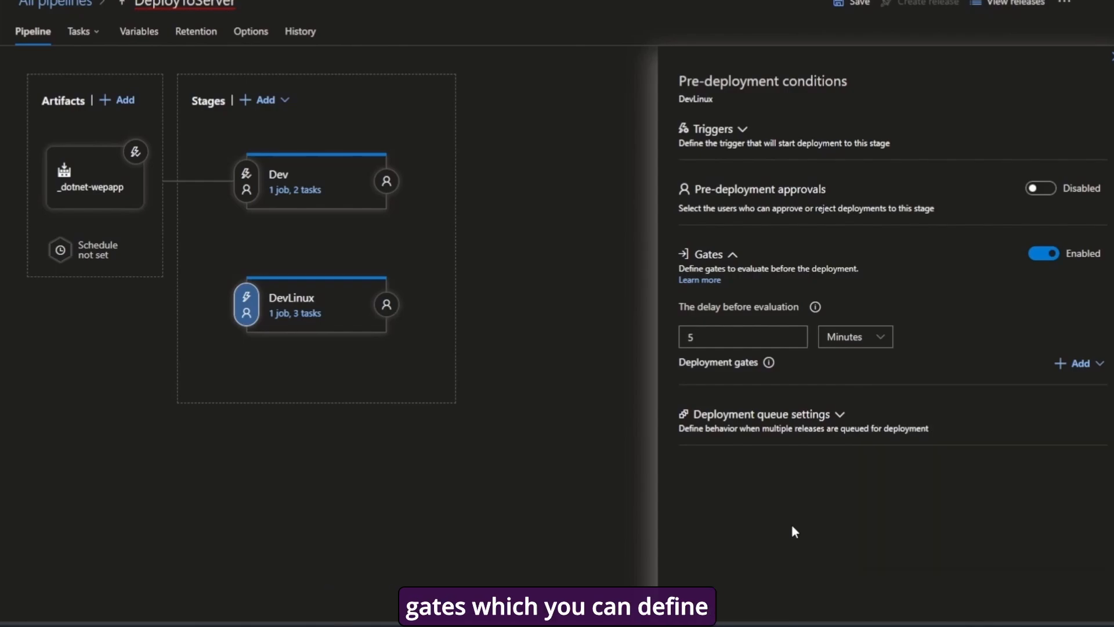
click(1044, 255)
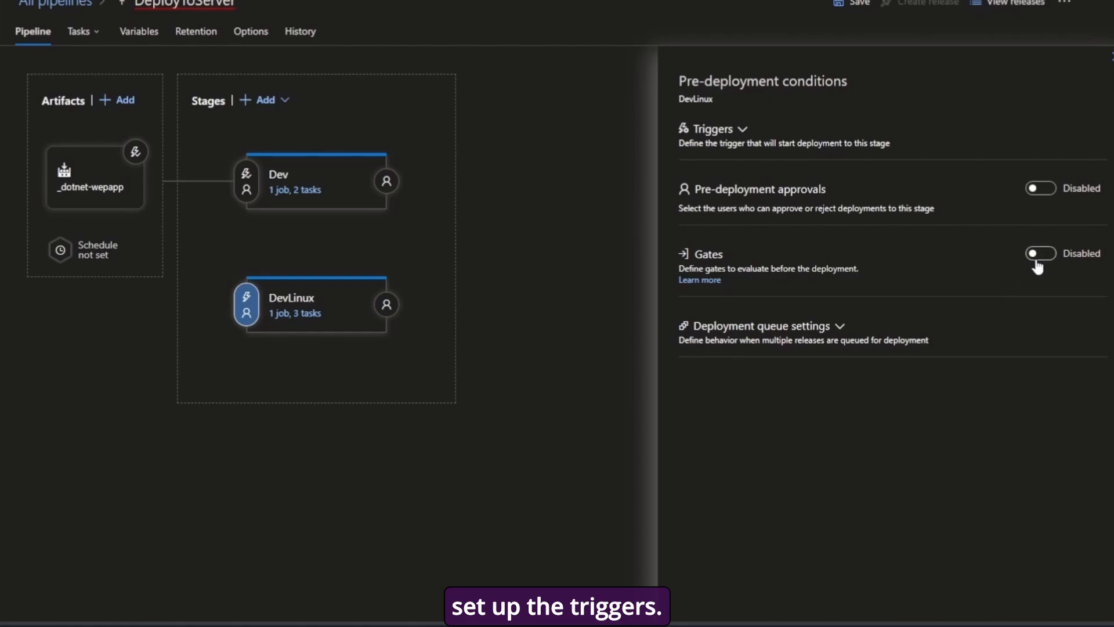
click(1039, 255)
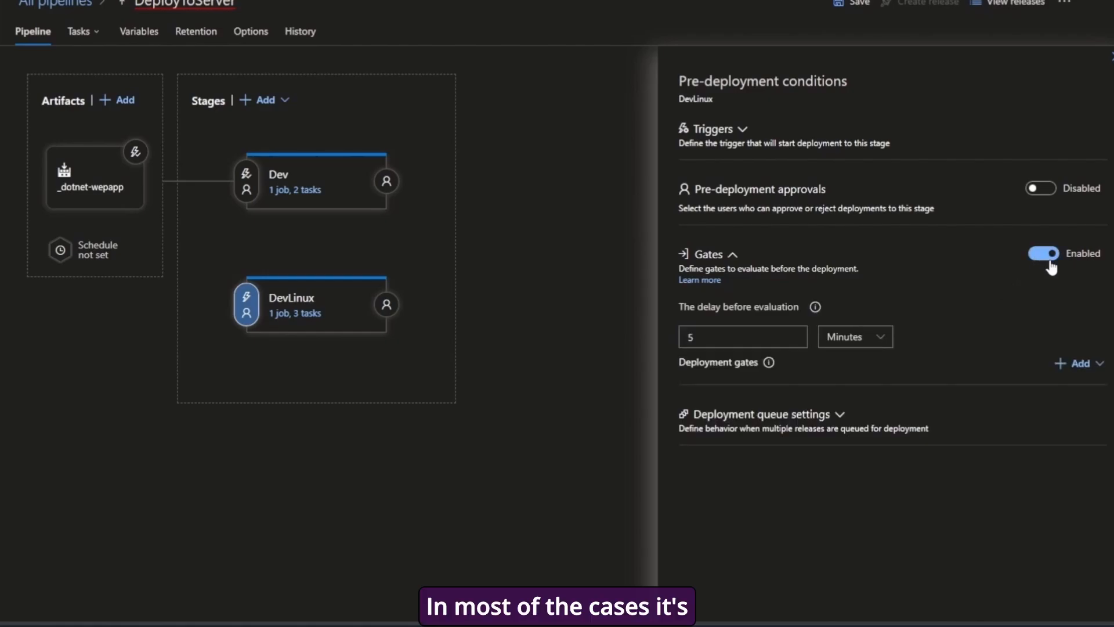
click(1038, 255)
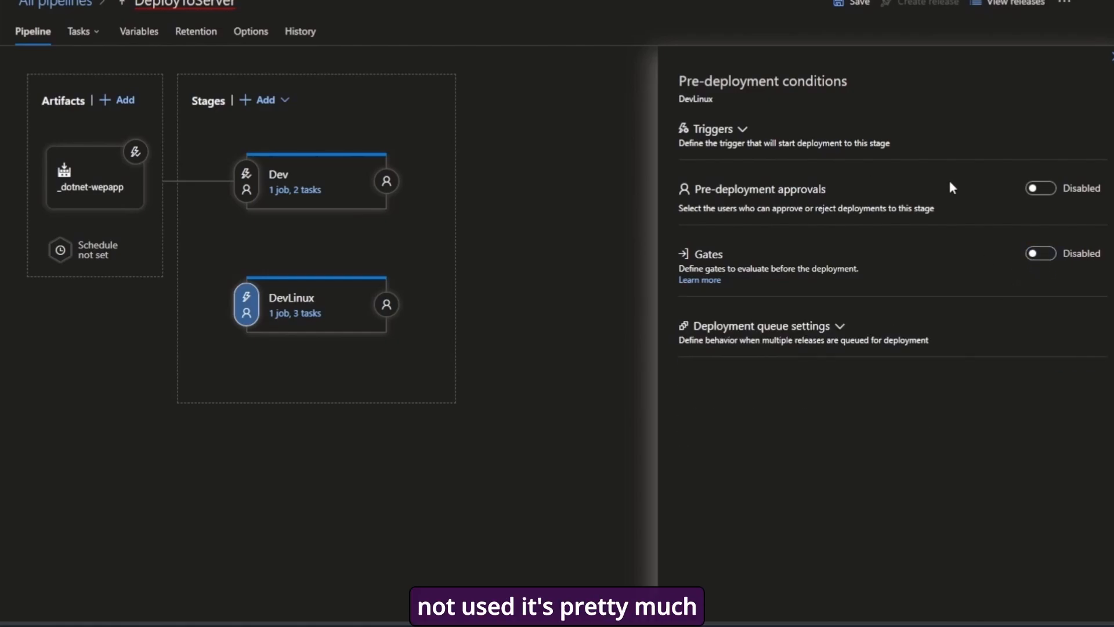
- Enable DevLinux pre-deployment approvals, add an approver, try each approval order ending with Any one user, and turn approvals back off
click(1035, 190)
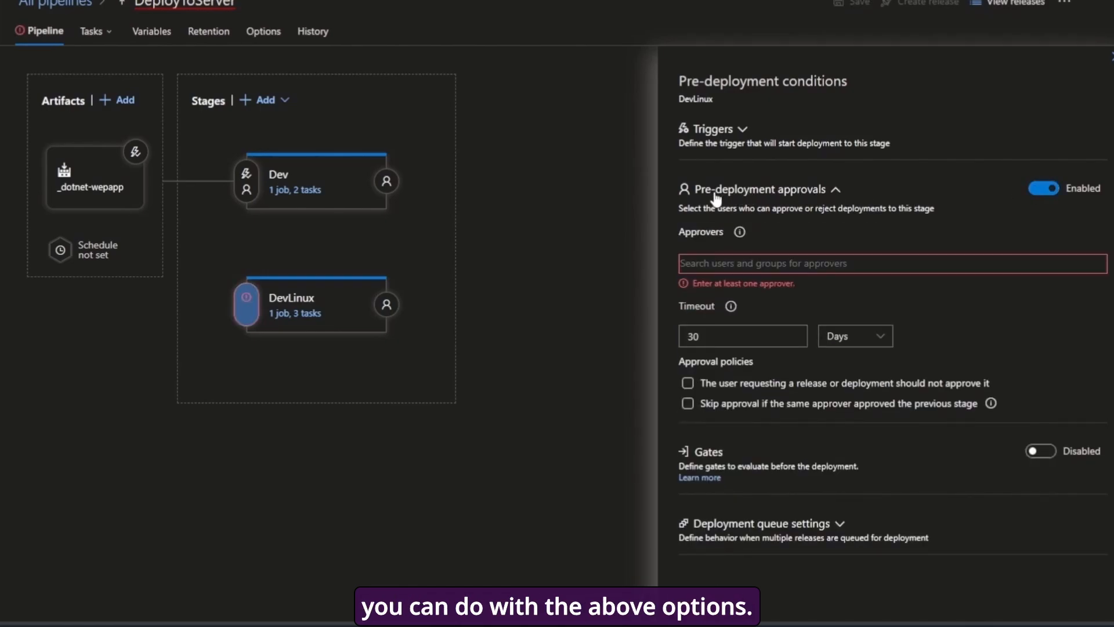
click(711, 264)
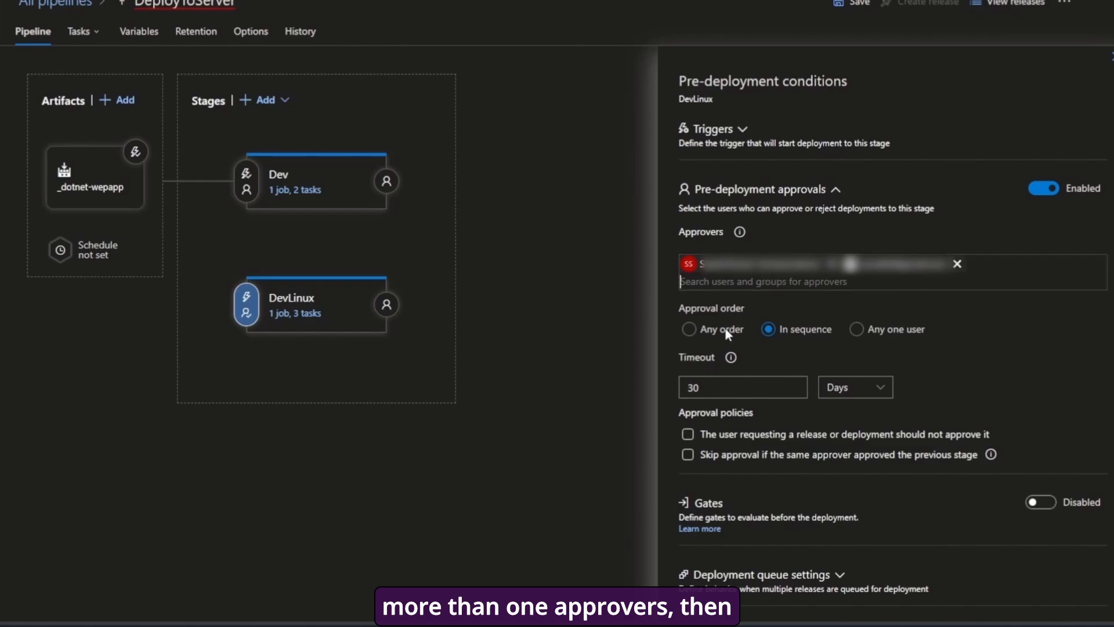
click(696, 334)
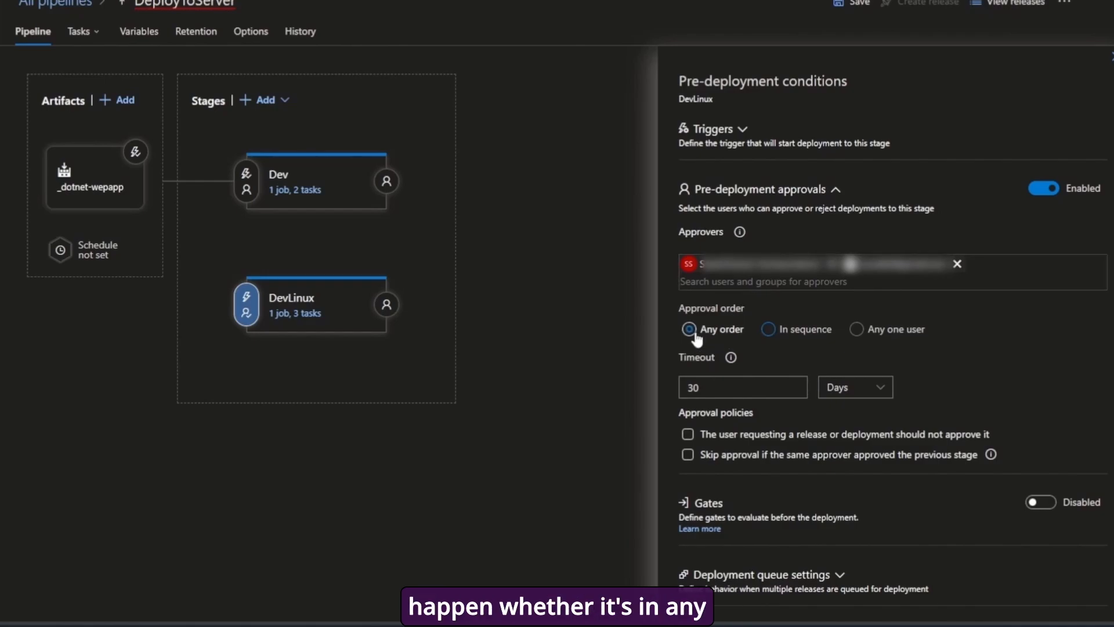
click(800, 335)
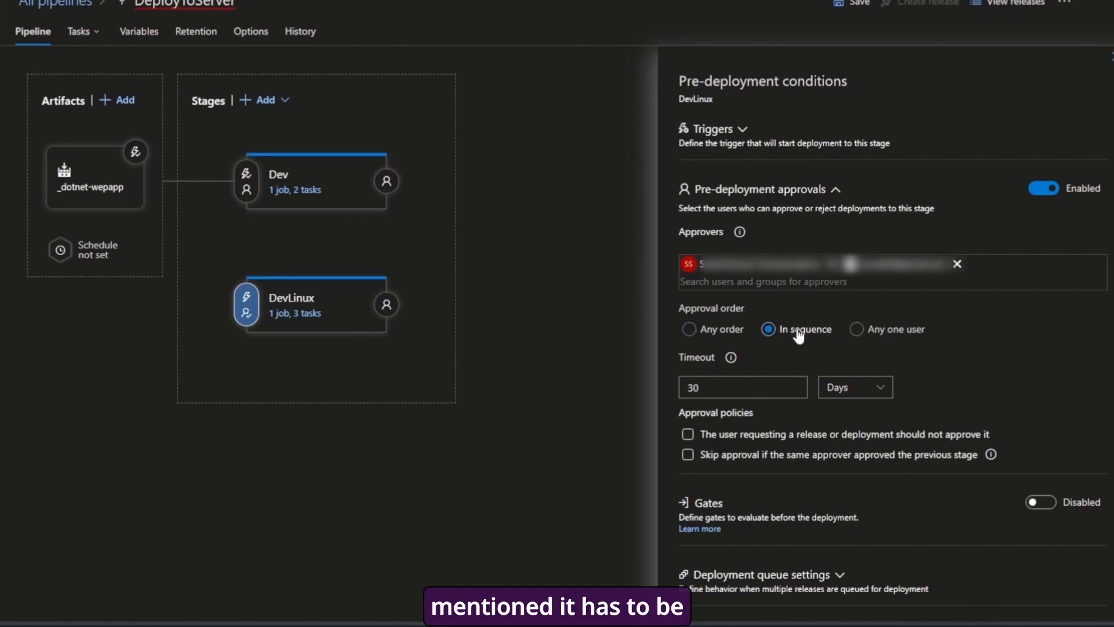
click(858, 330)
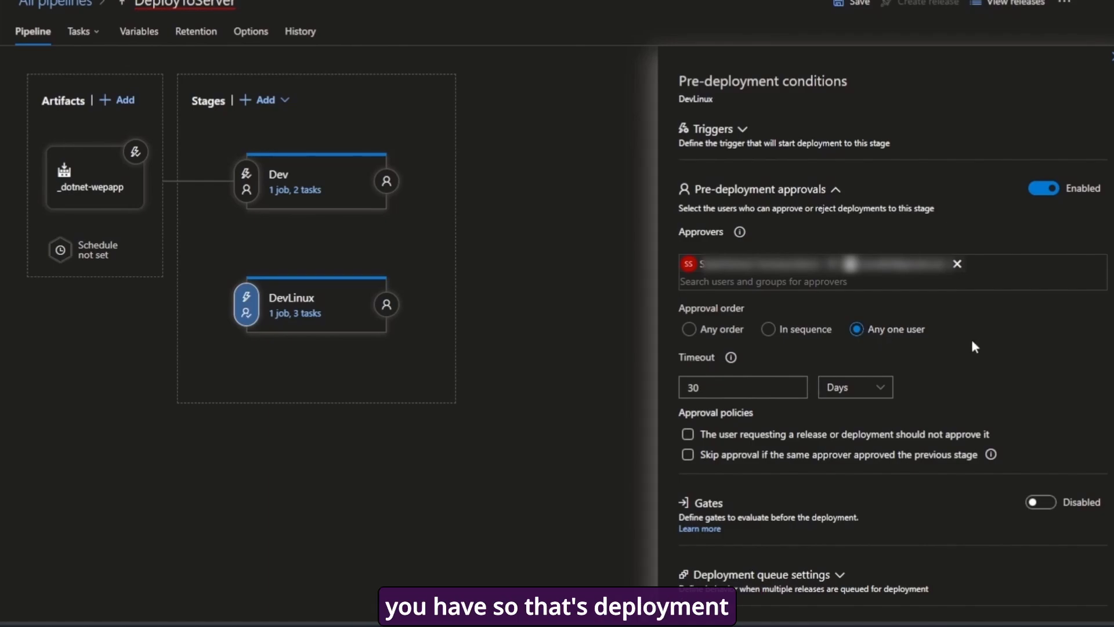
click(1043, 190)
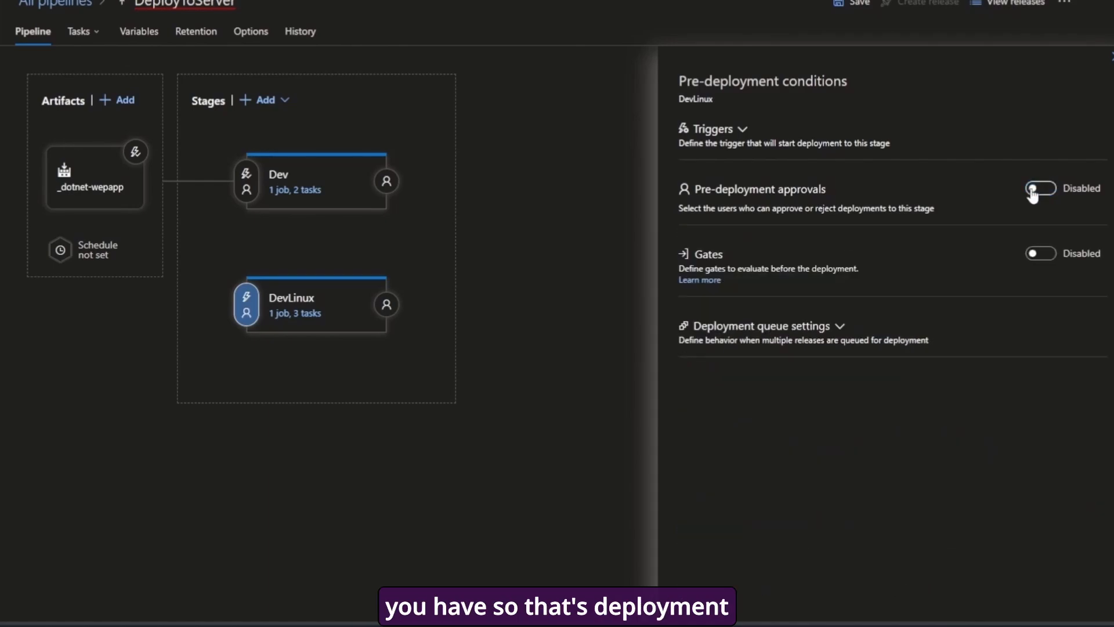
- Enable the scheduled release trigger for Mon through Fri at 3:00, and toggle the only-if-changed option on and back off
click(61, 251)
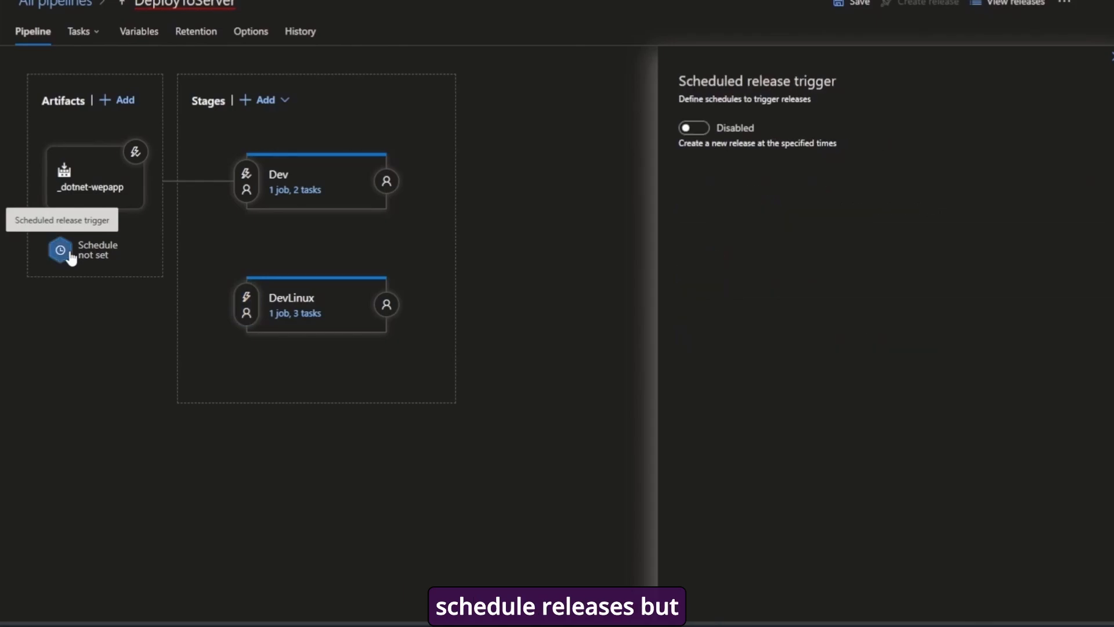
click(688, 129)
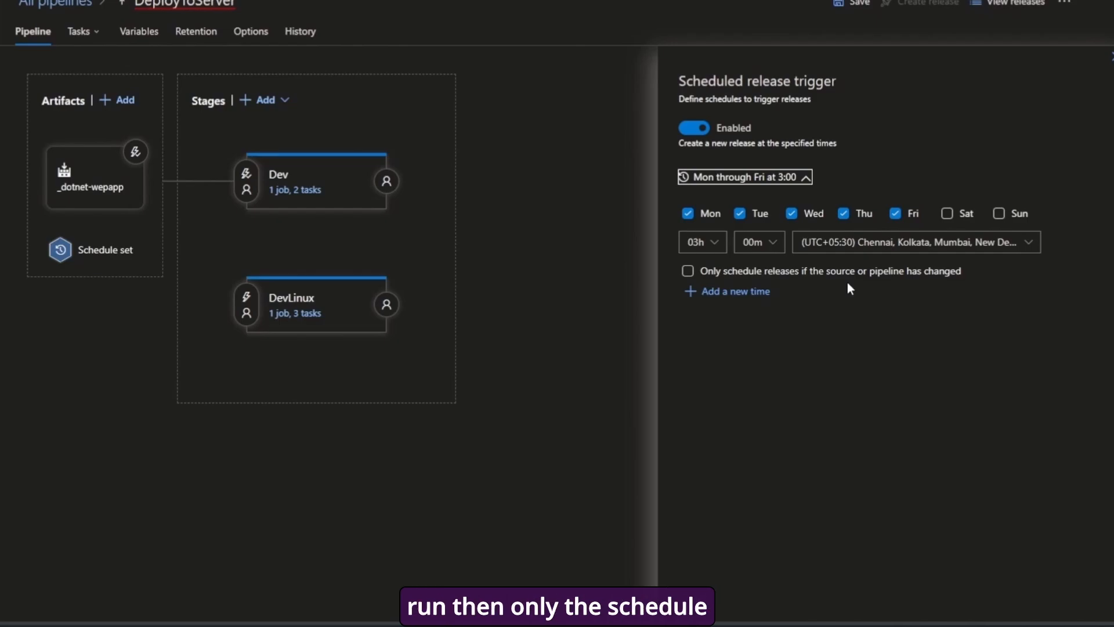
click(715, 280)
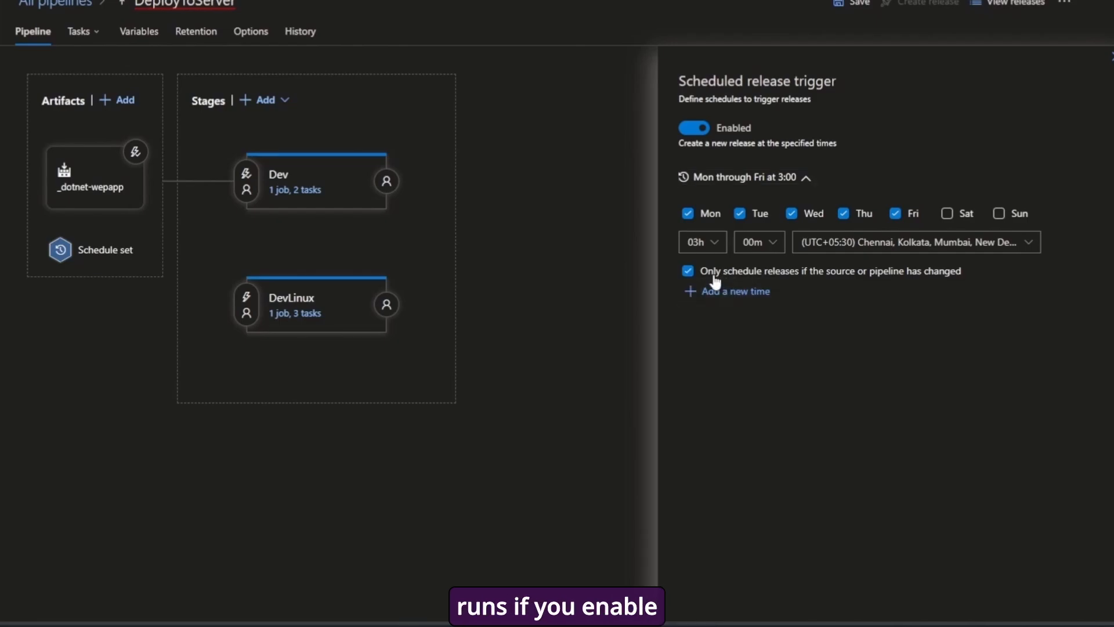
click(689, 273)
- Add a second time to the scheduled release trigger and set its hour to 07h
click(709, 291)
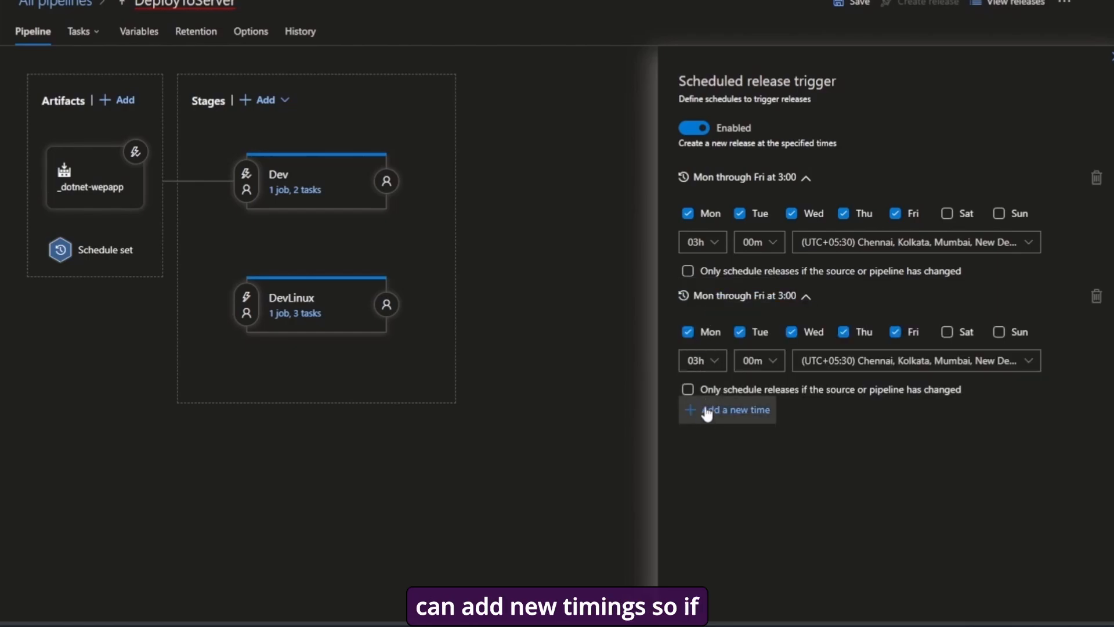
click(718, 363)
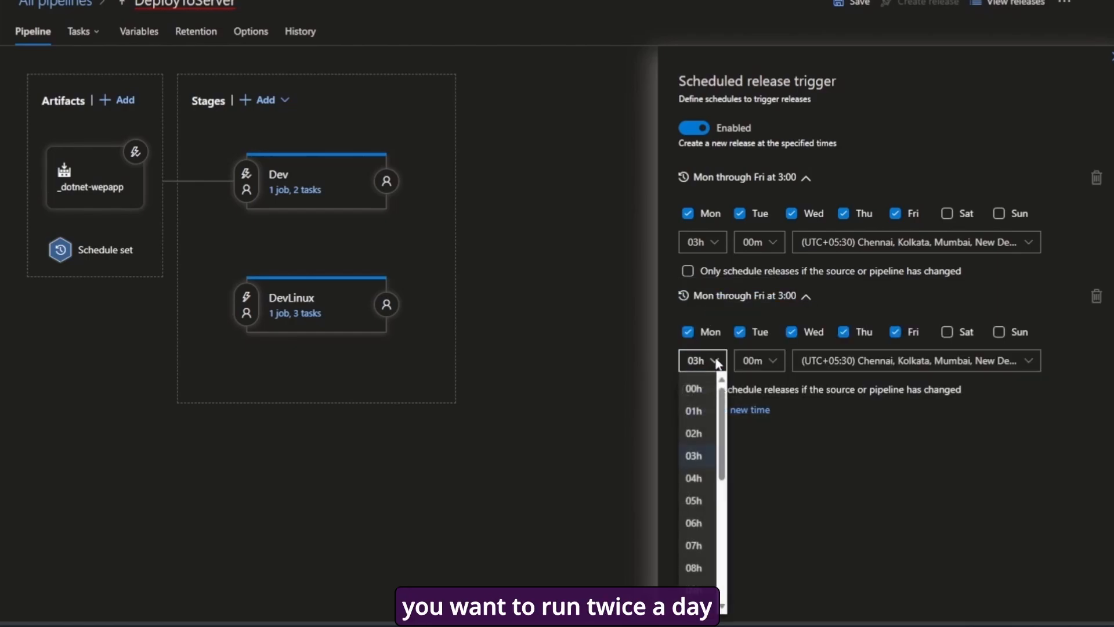
click(698, 542)
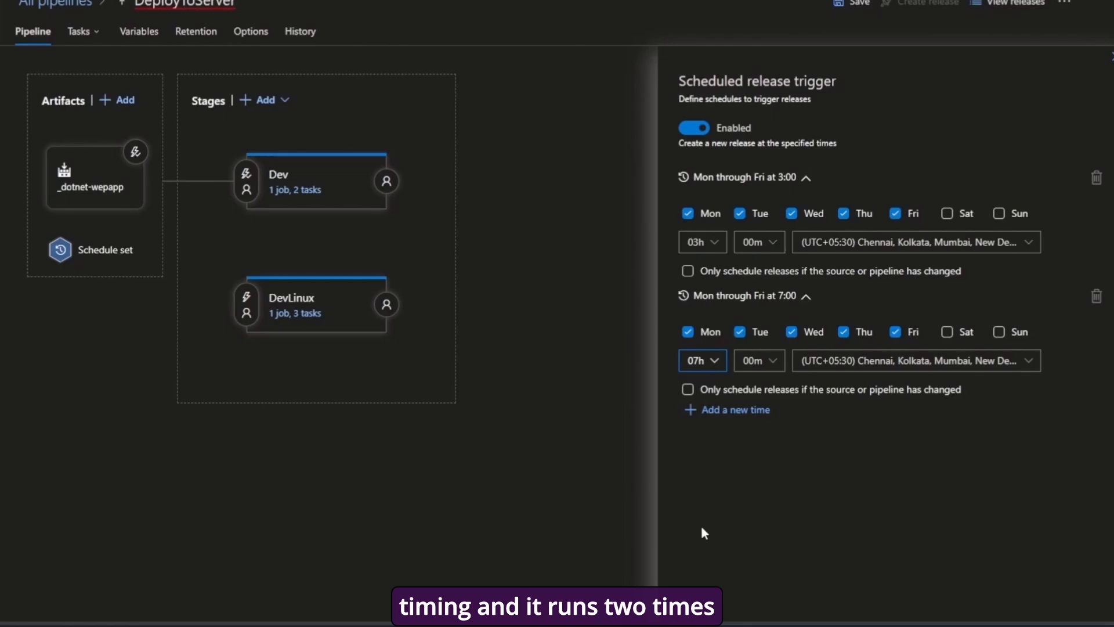